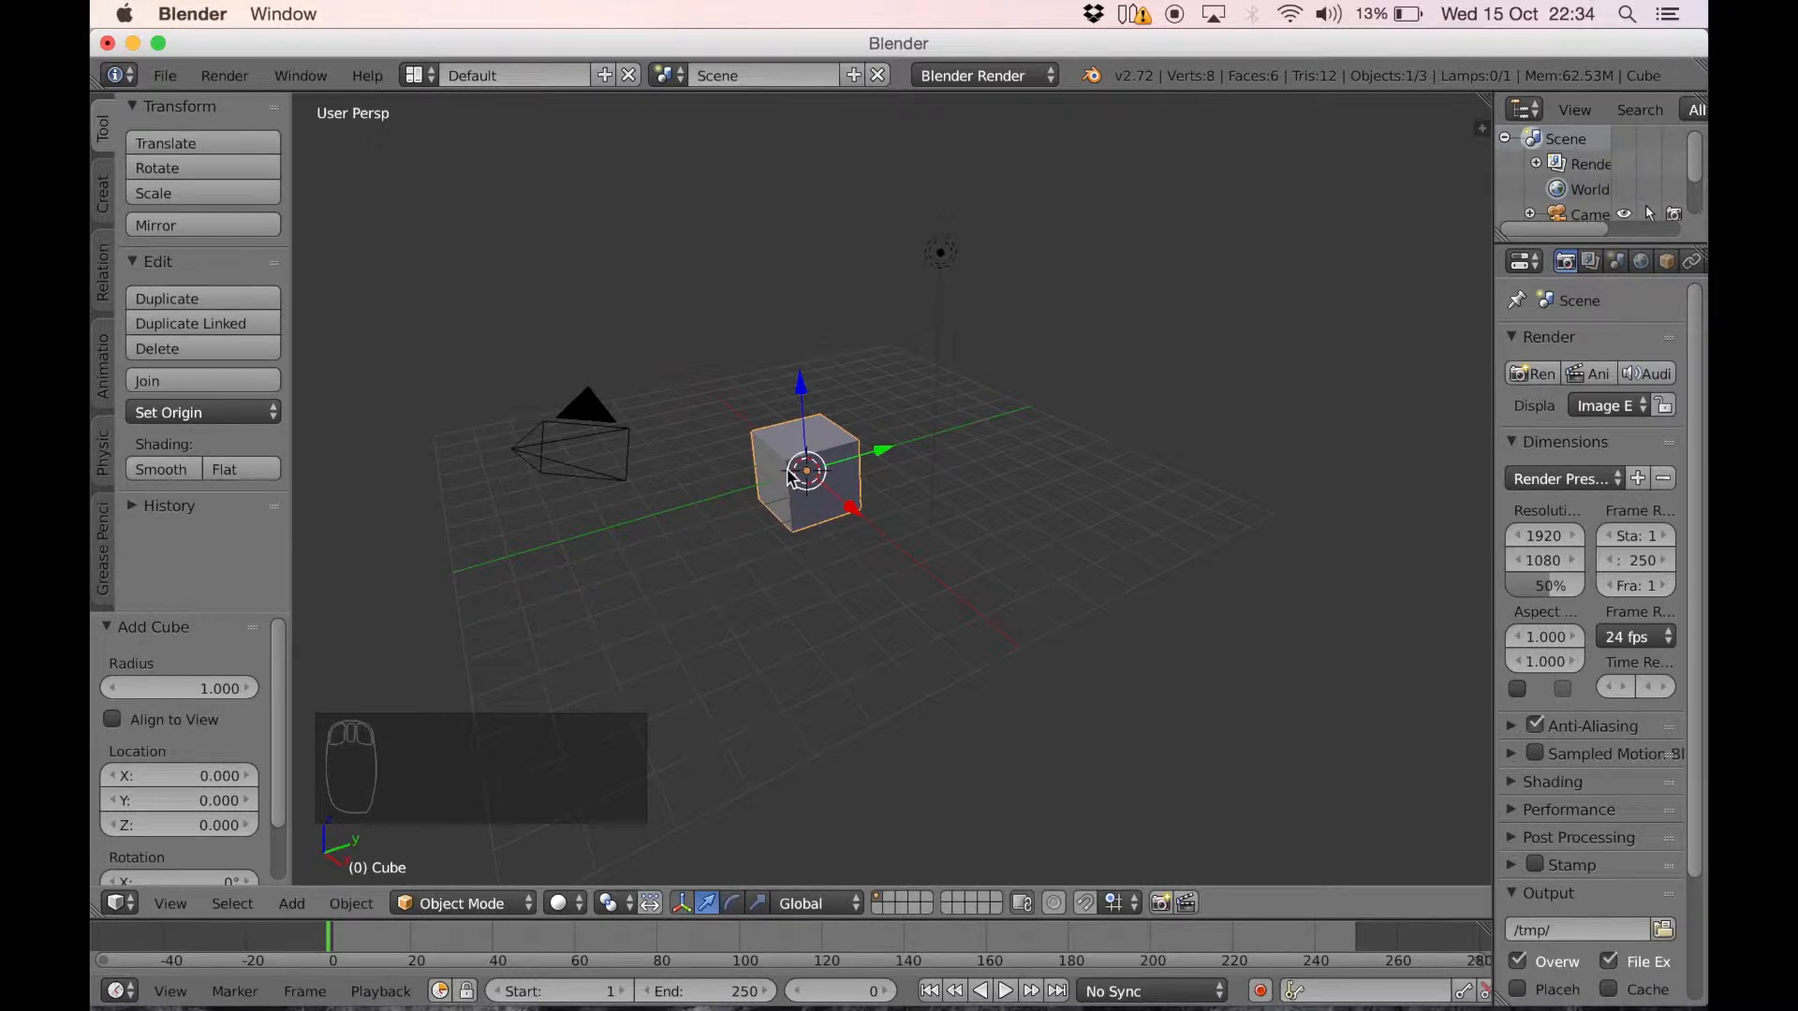
# Flatten the cube into a thin slab by scaling it to about 0.167 along the global Z axis
pyautogui.scroll(5, 789, 476)
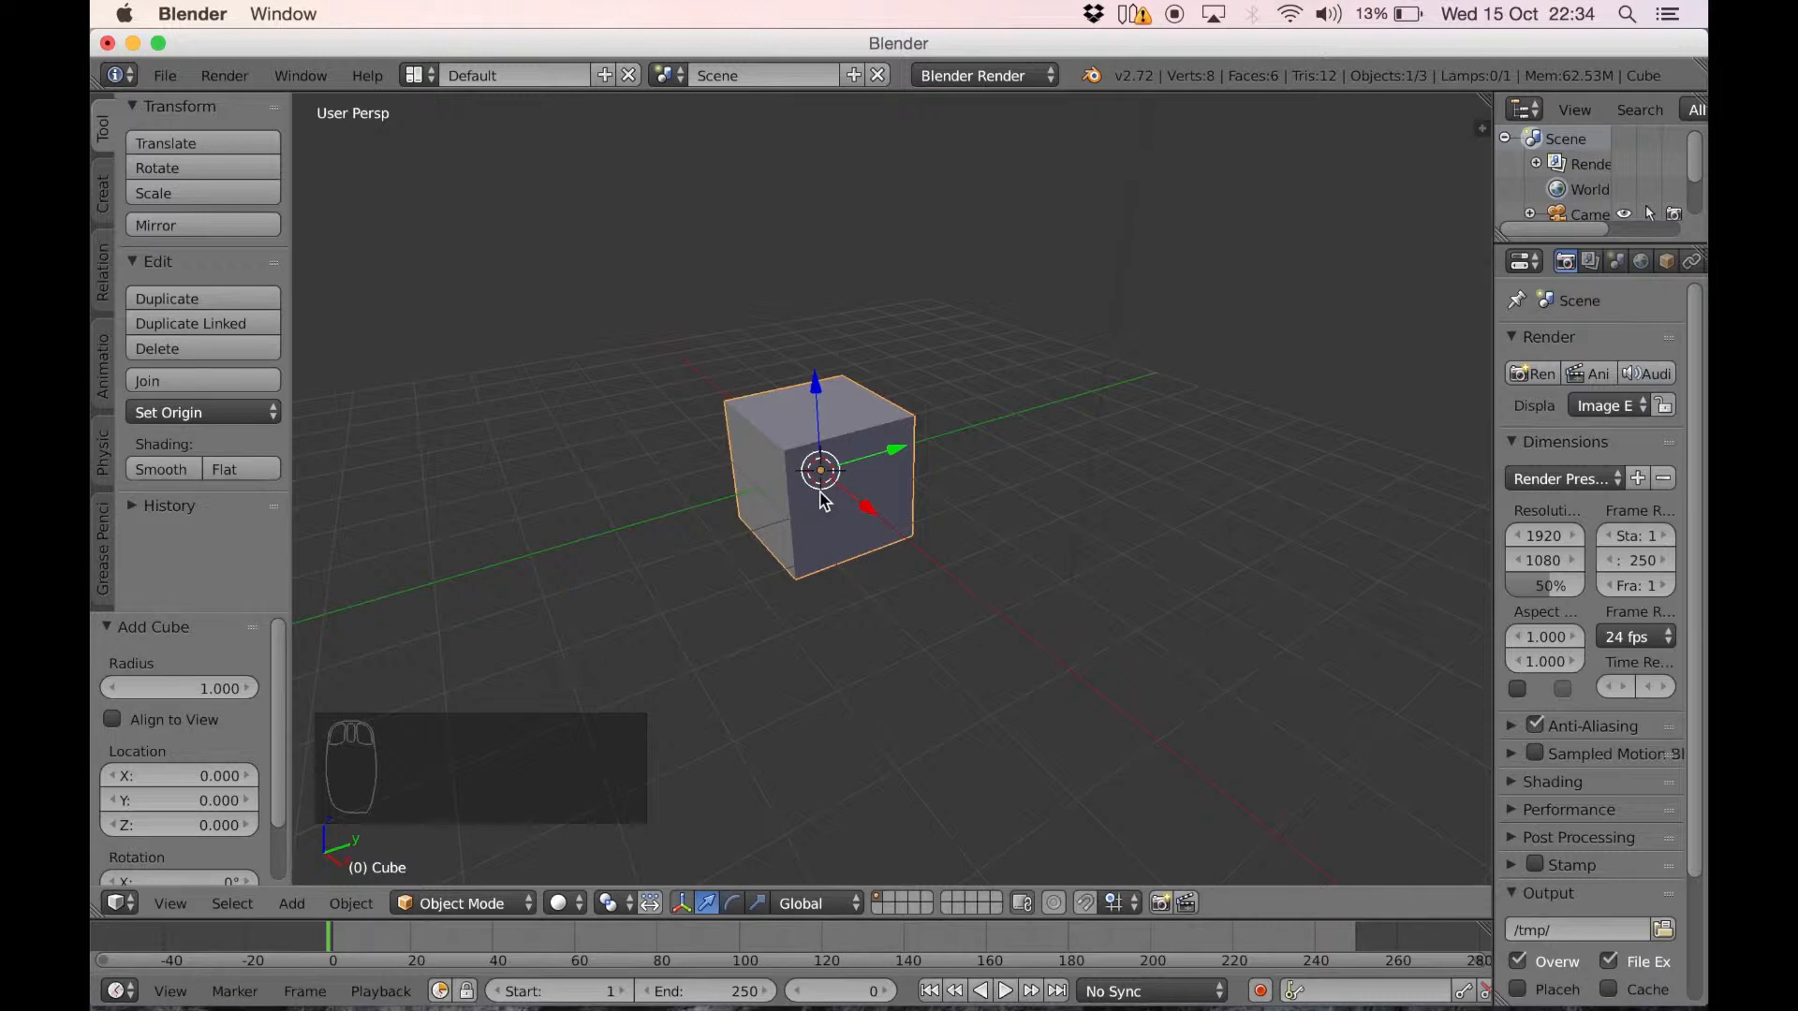
pyautogui.press('s')
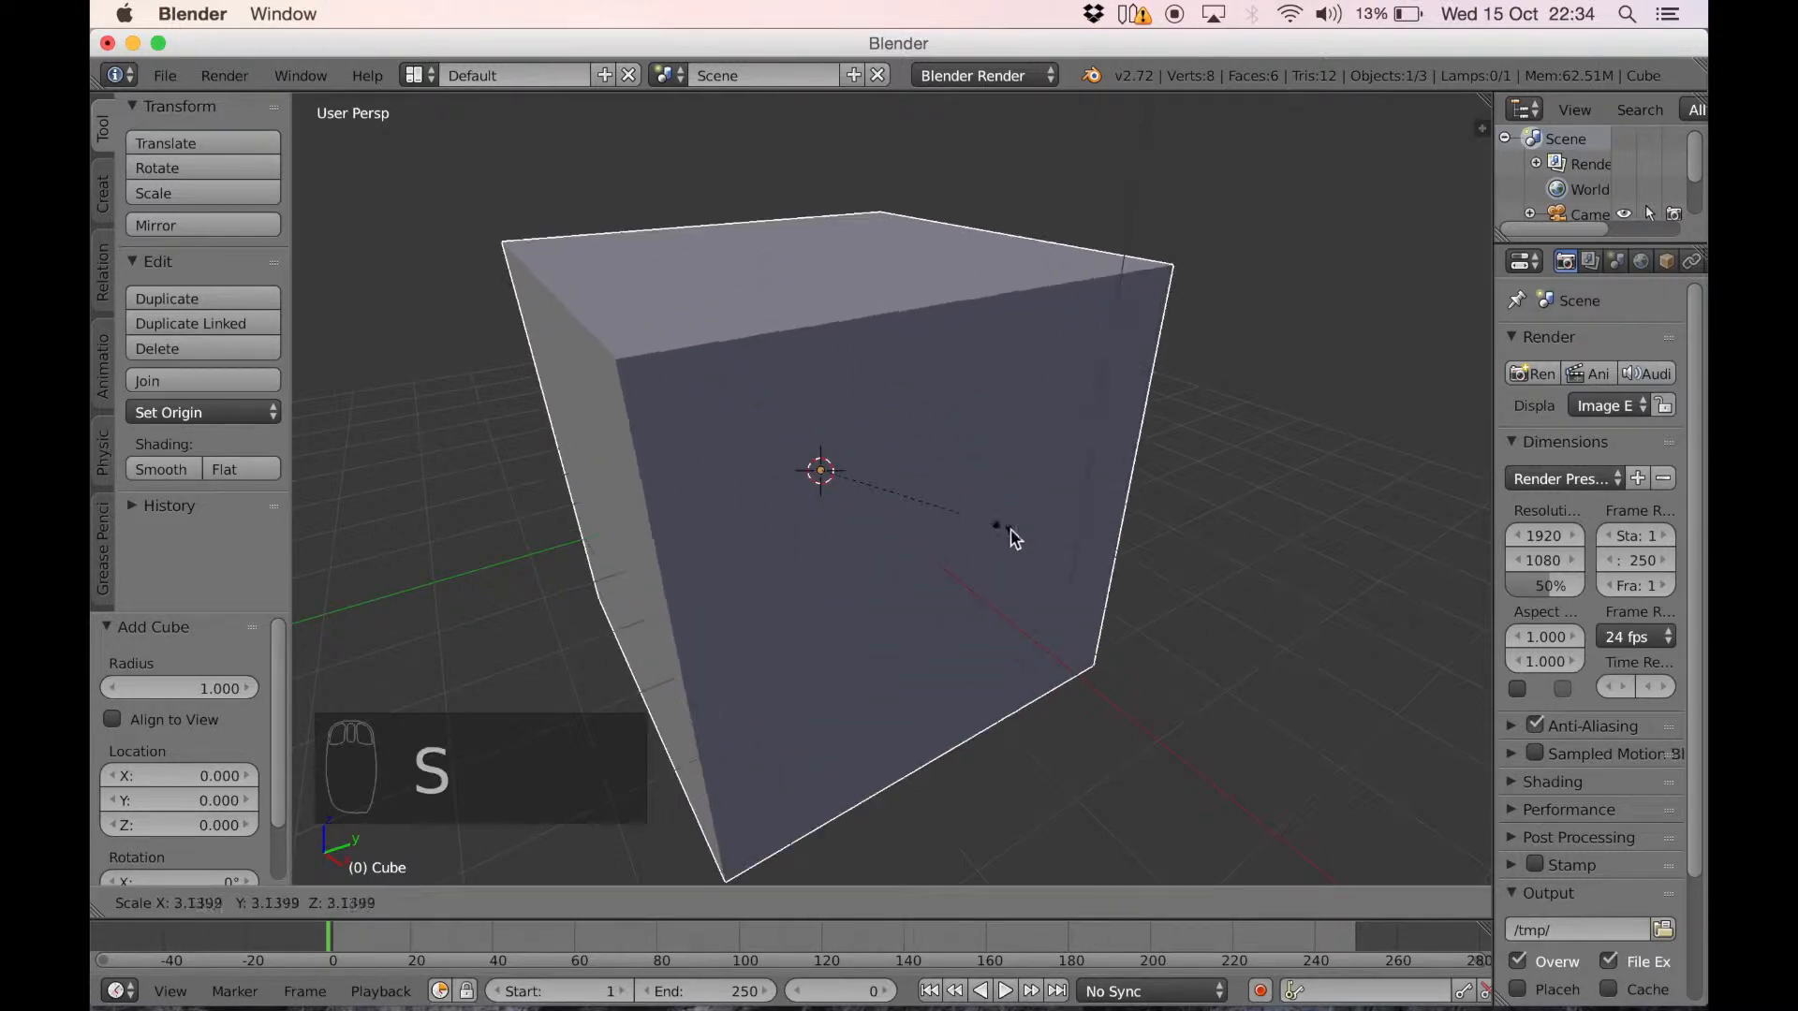
pyautogui.rightClick(966, 529)
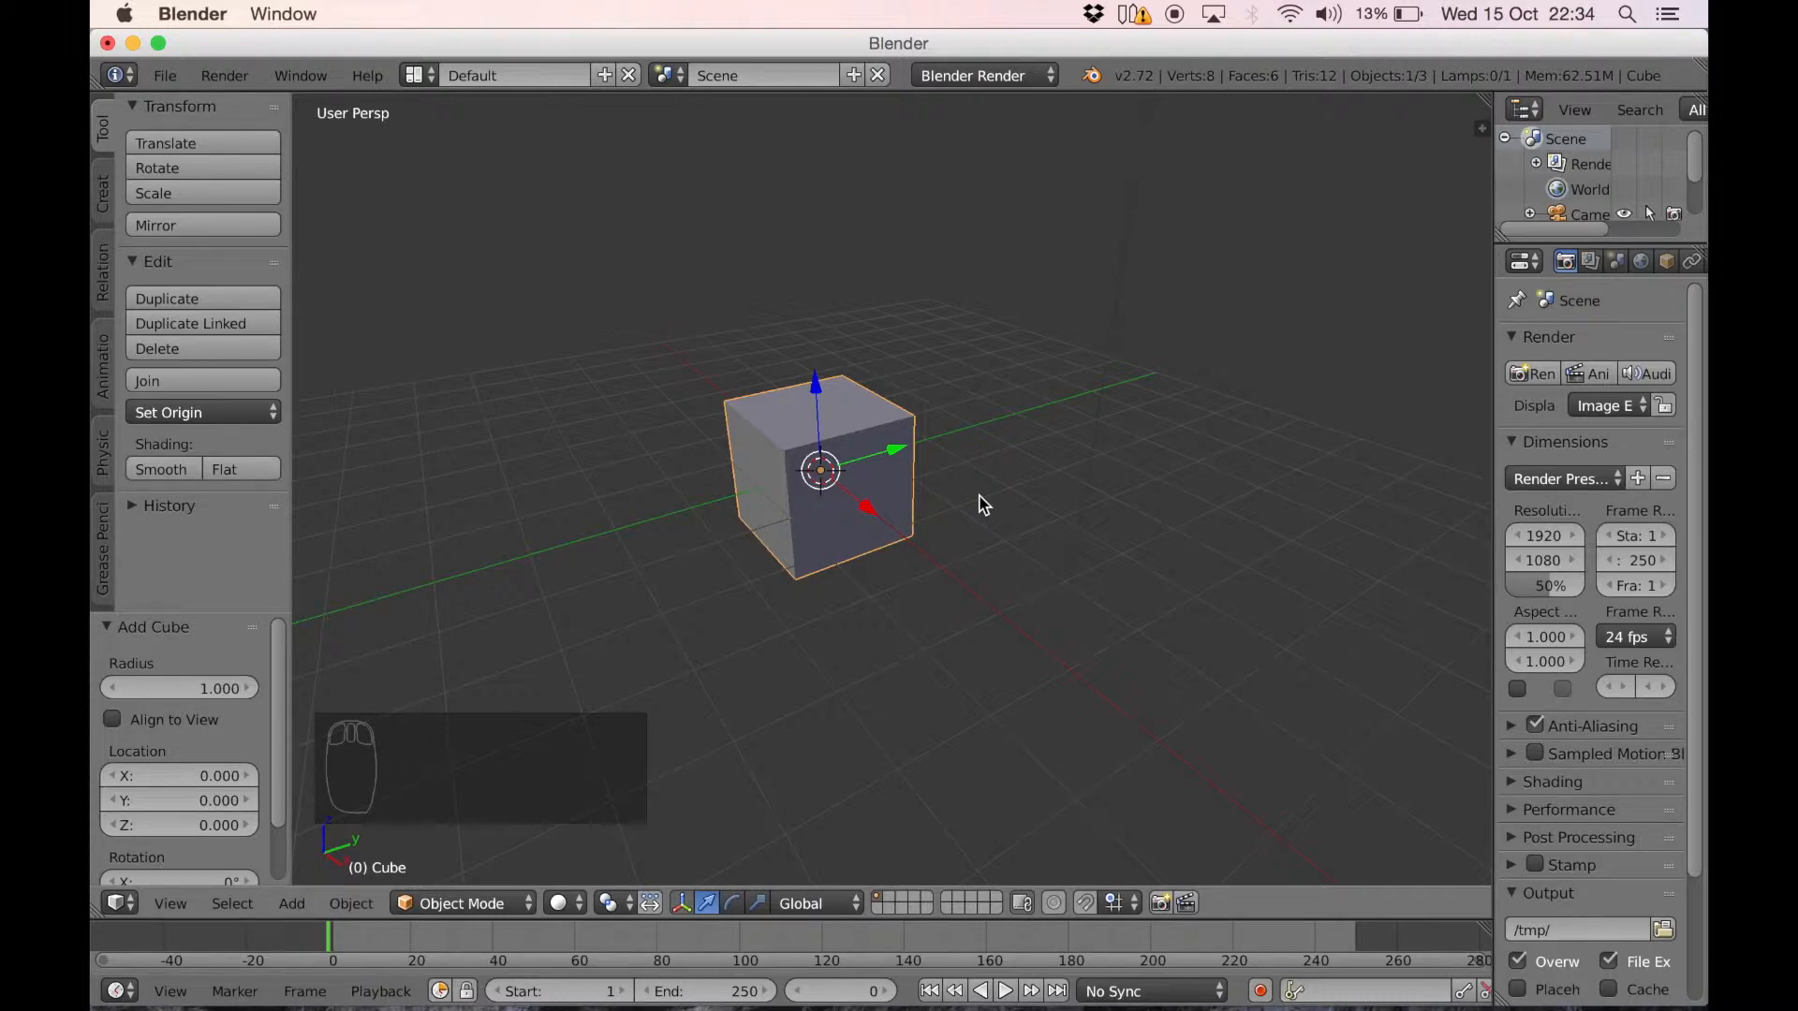
pyautogui.press('s')
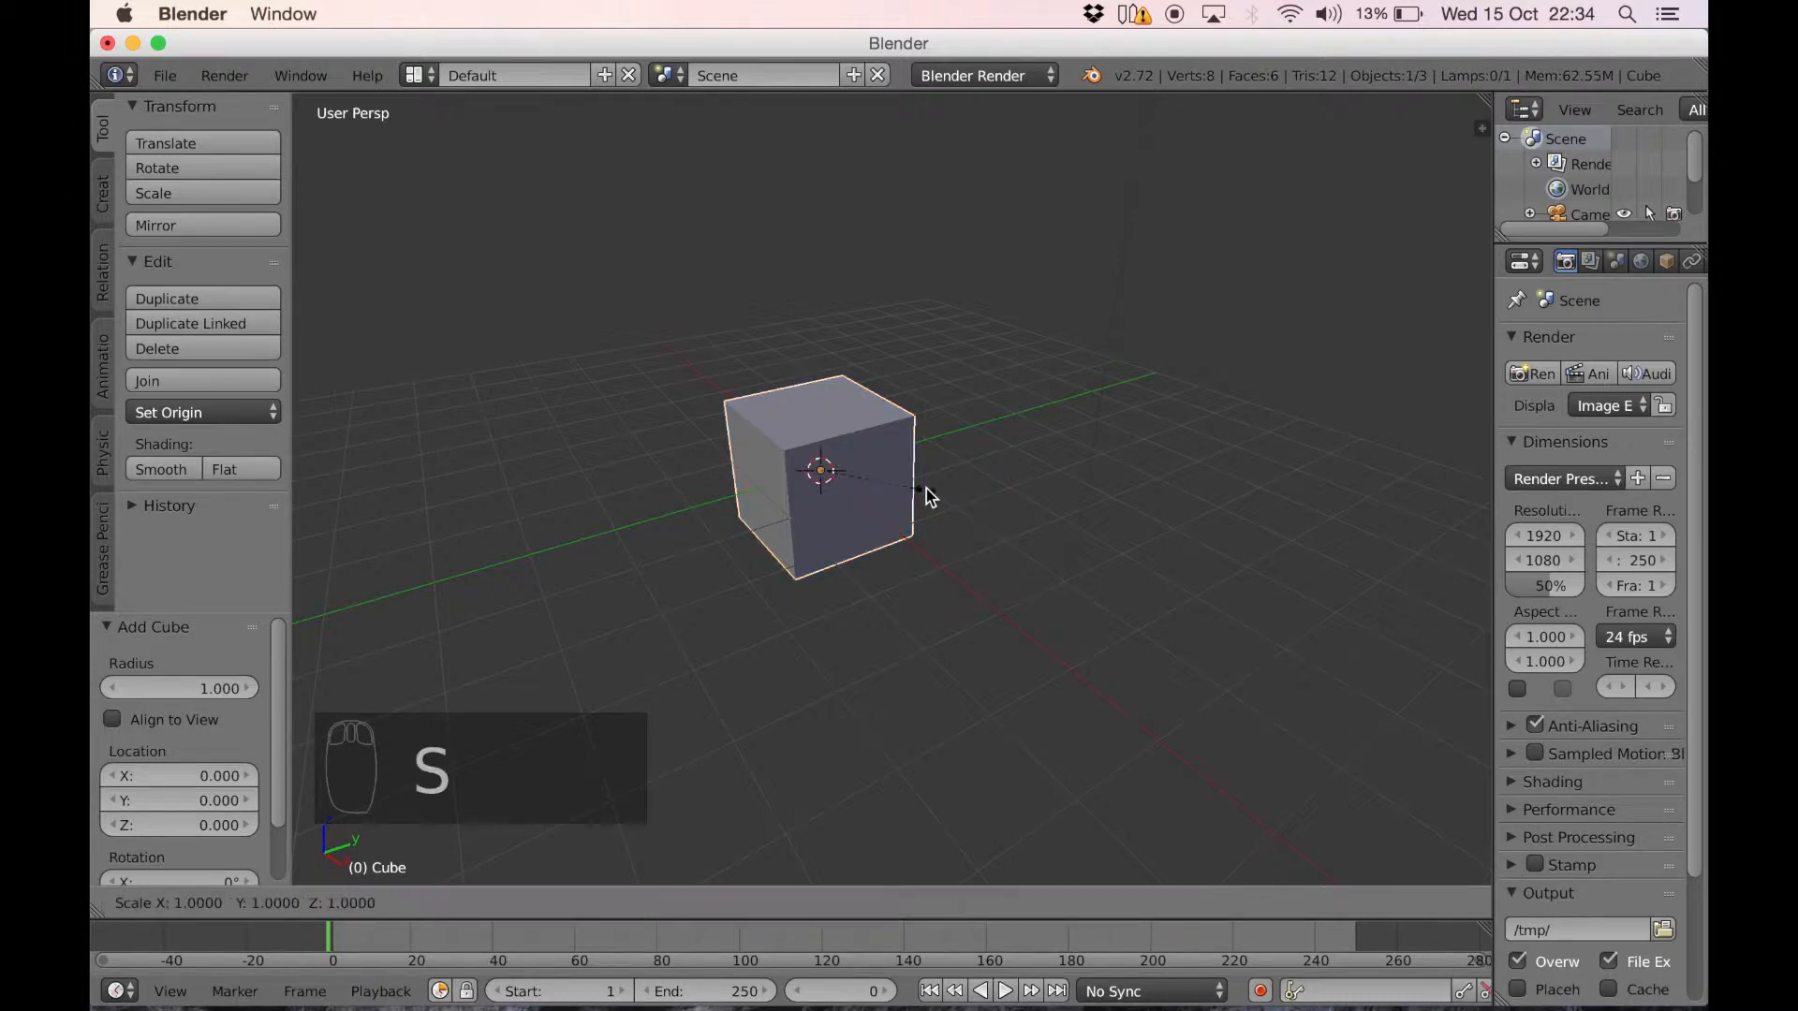
pyautogui.press('z')
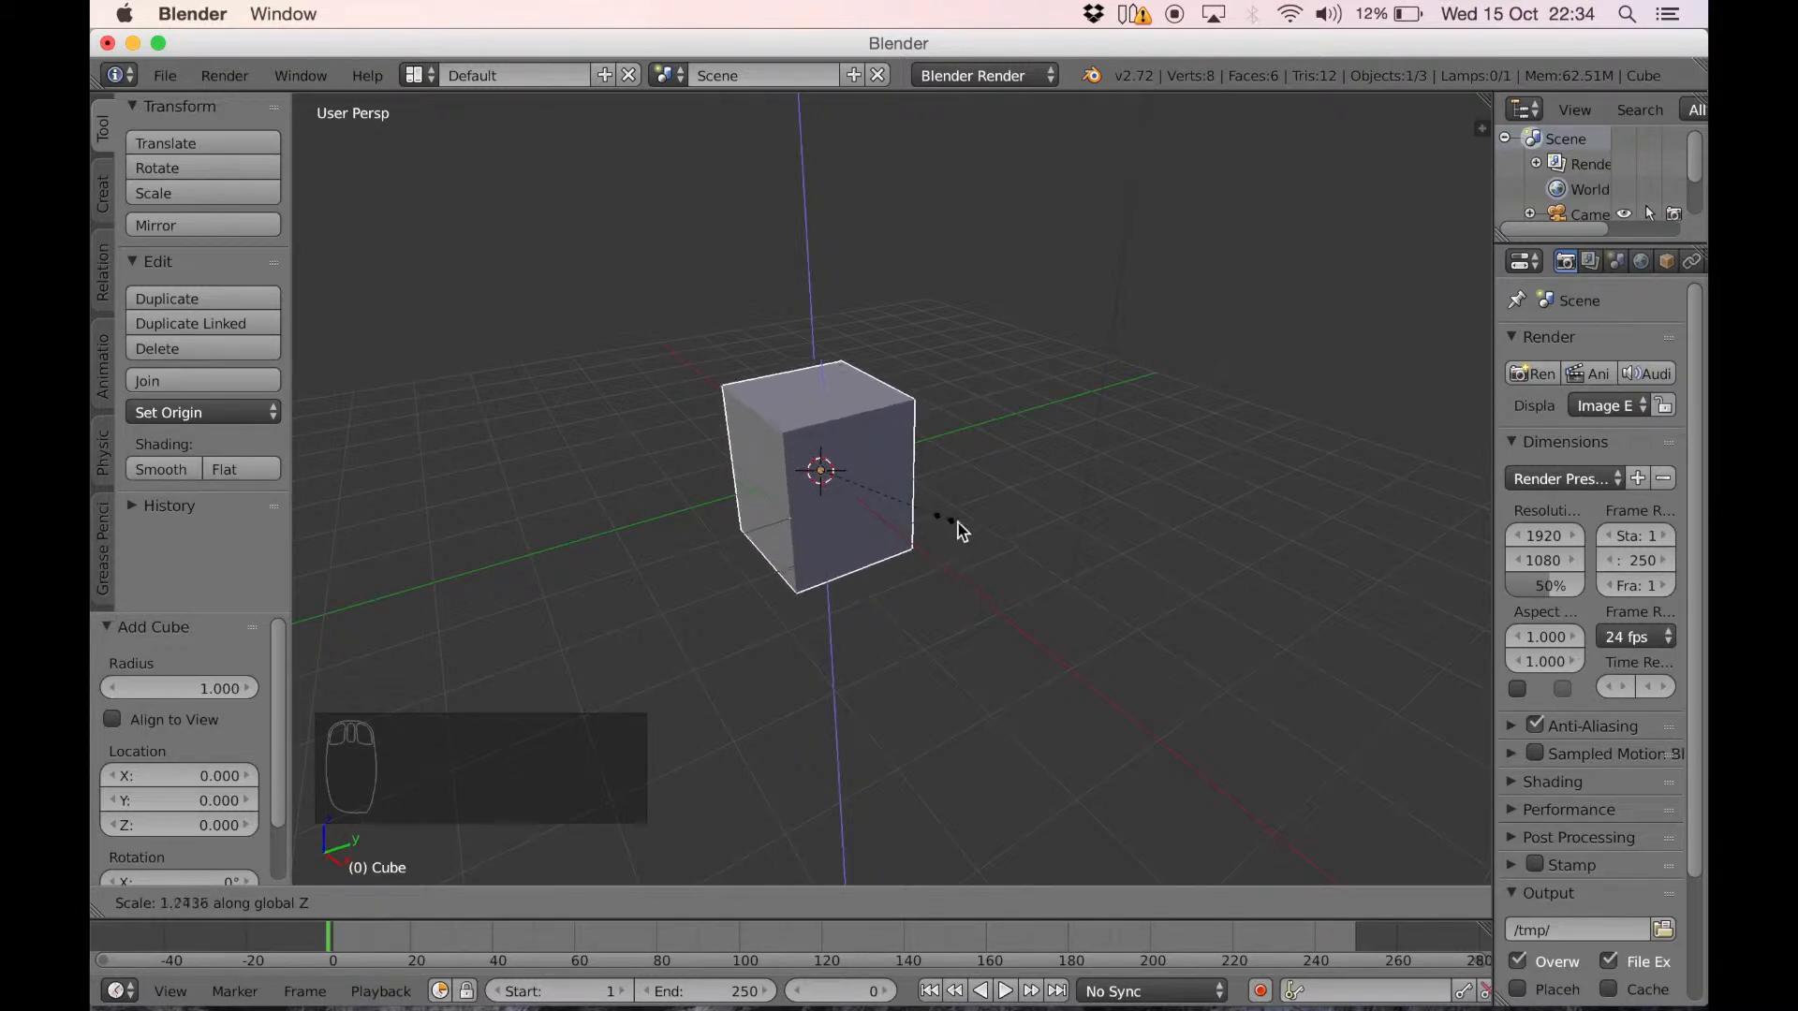
pyautogui.click(841, 478)
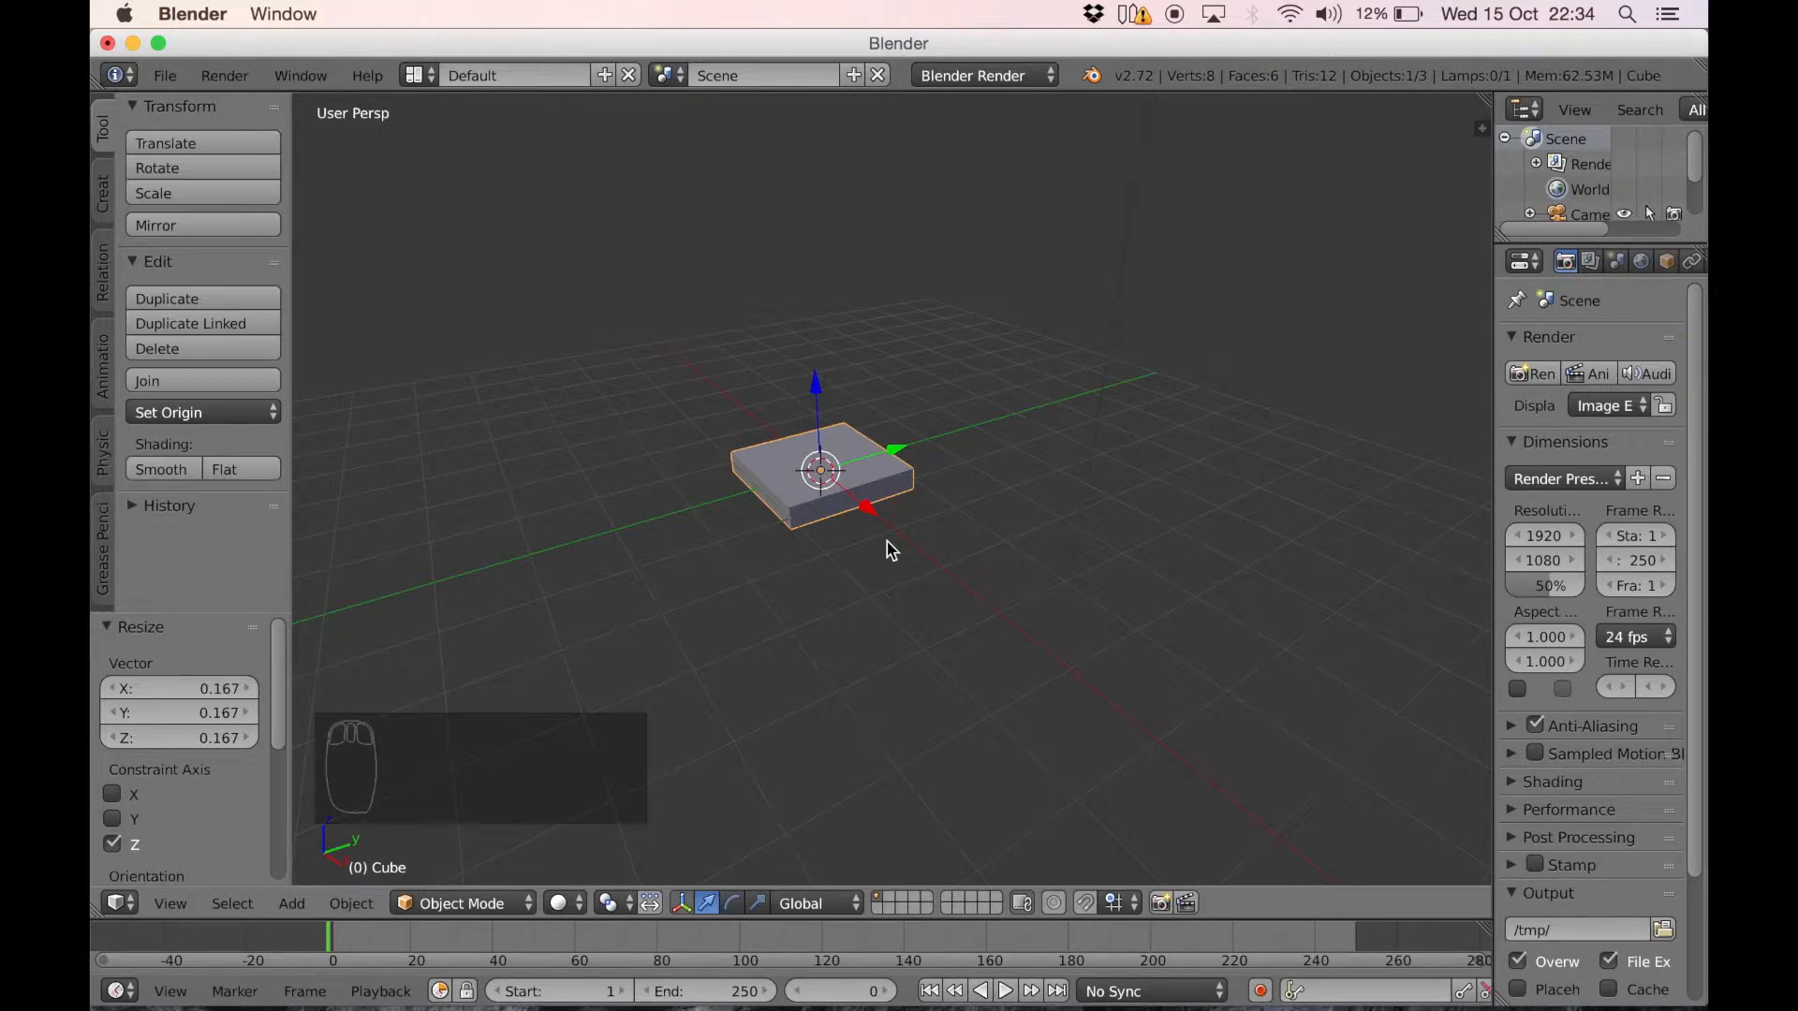
# In an orthographic top view, stretch the slab along the global X axis by a factor of about 2.956
pyautogui.press('KP_7')
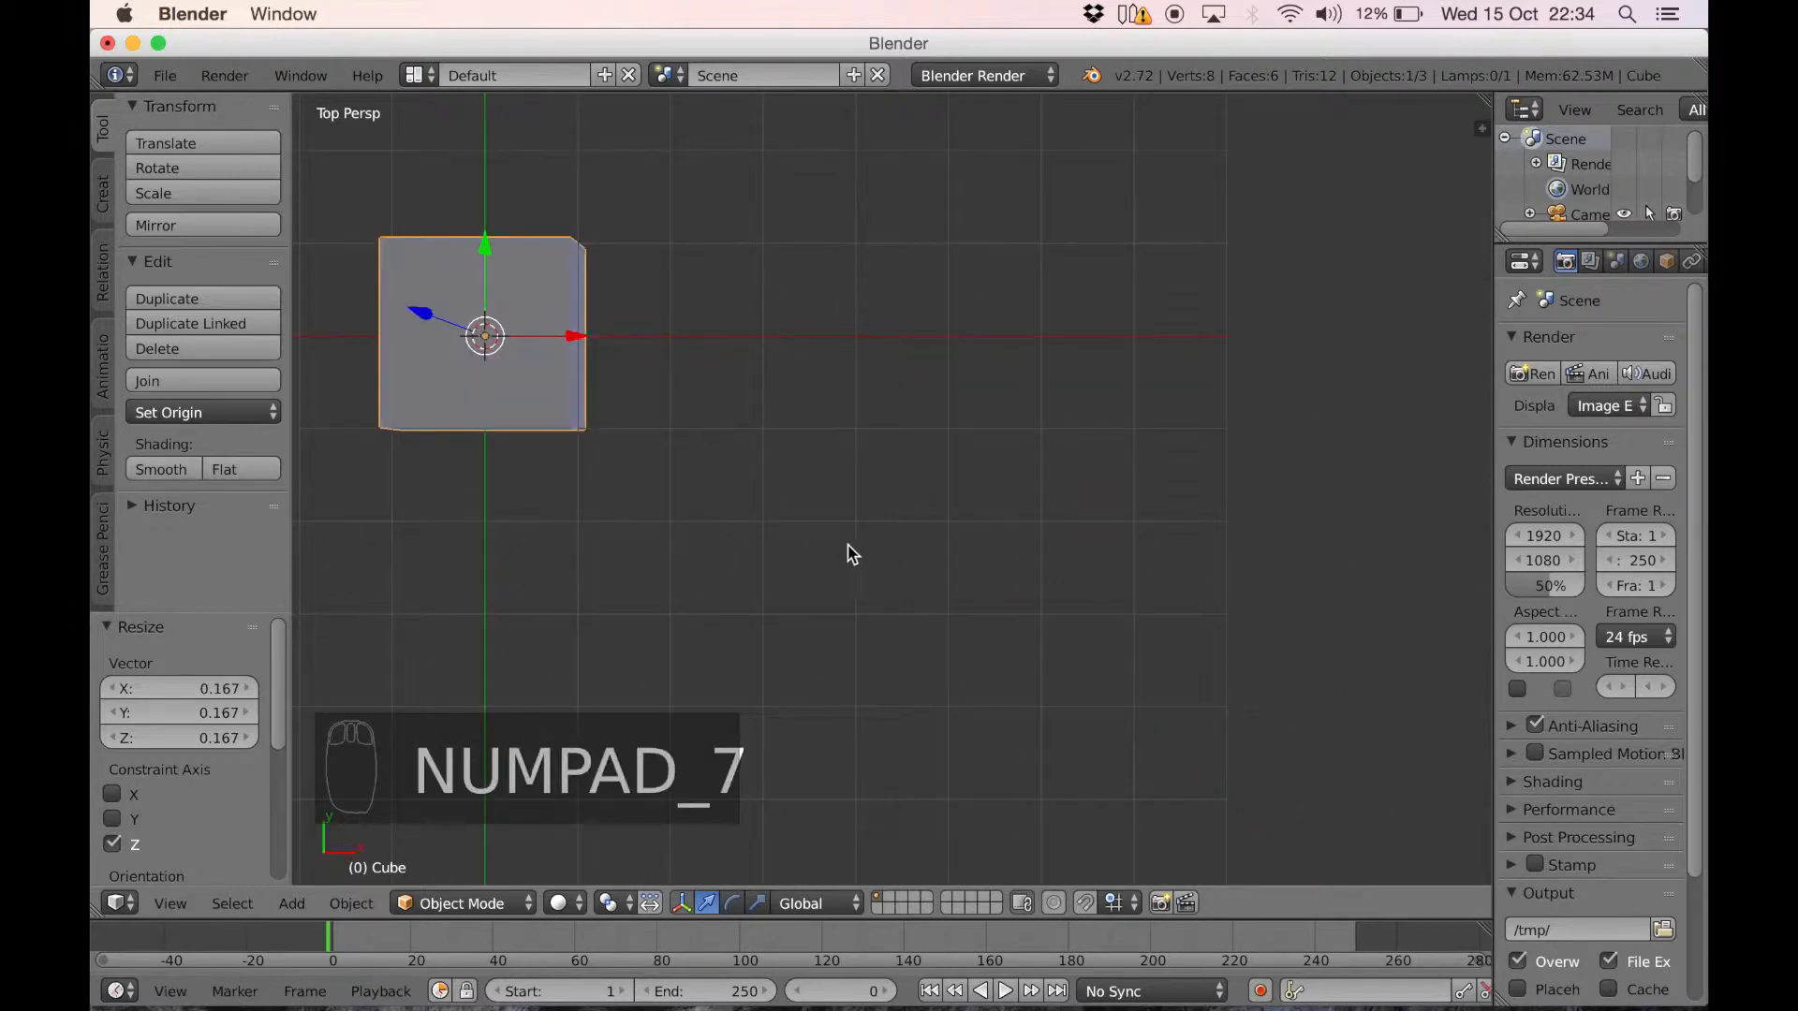
pyautogui.press('KP_5')
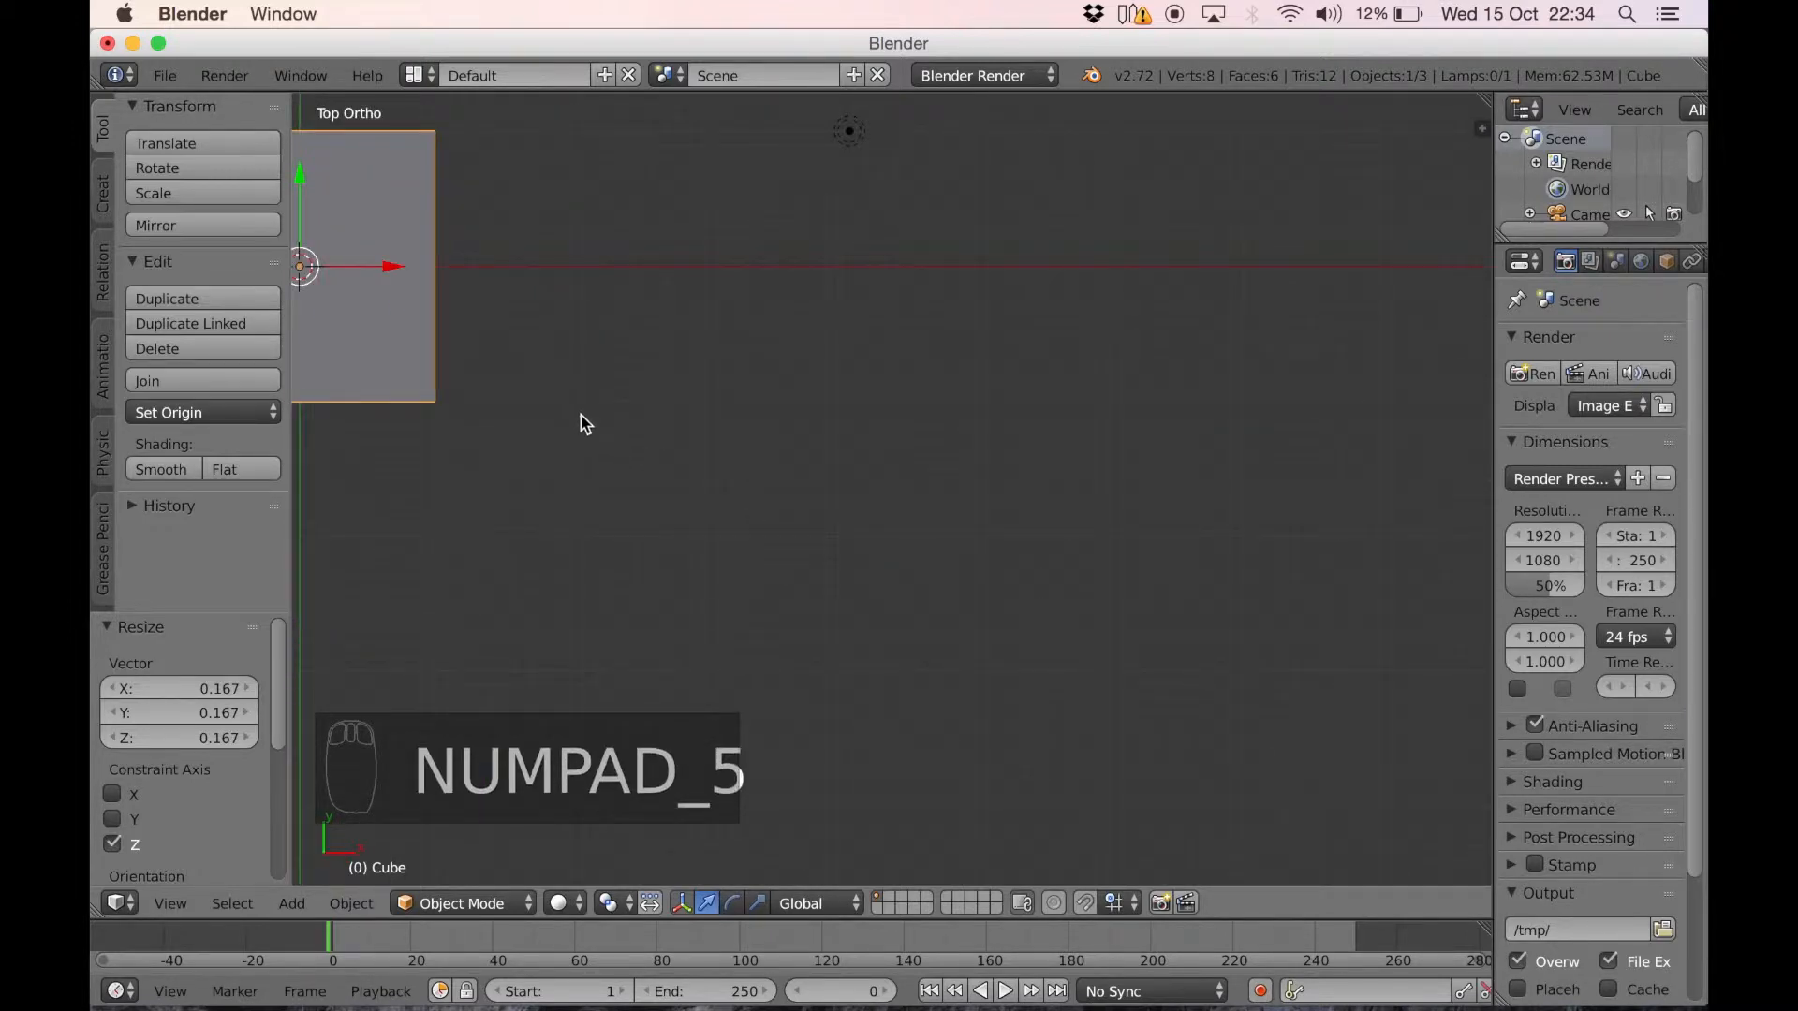
pyautogui.keyDown('shift'); pyautogui.moveTo(580, 414); pyautogui.dragTo(1077, 593, button='middle'); pyautogui.keyUp('shift')
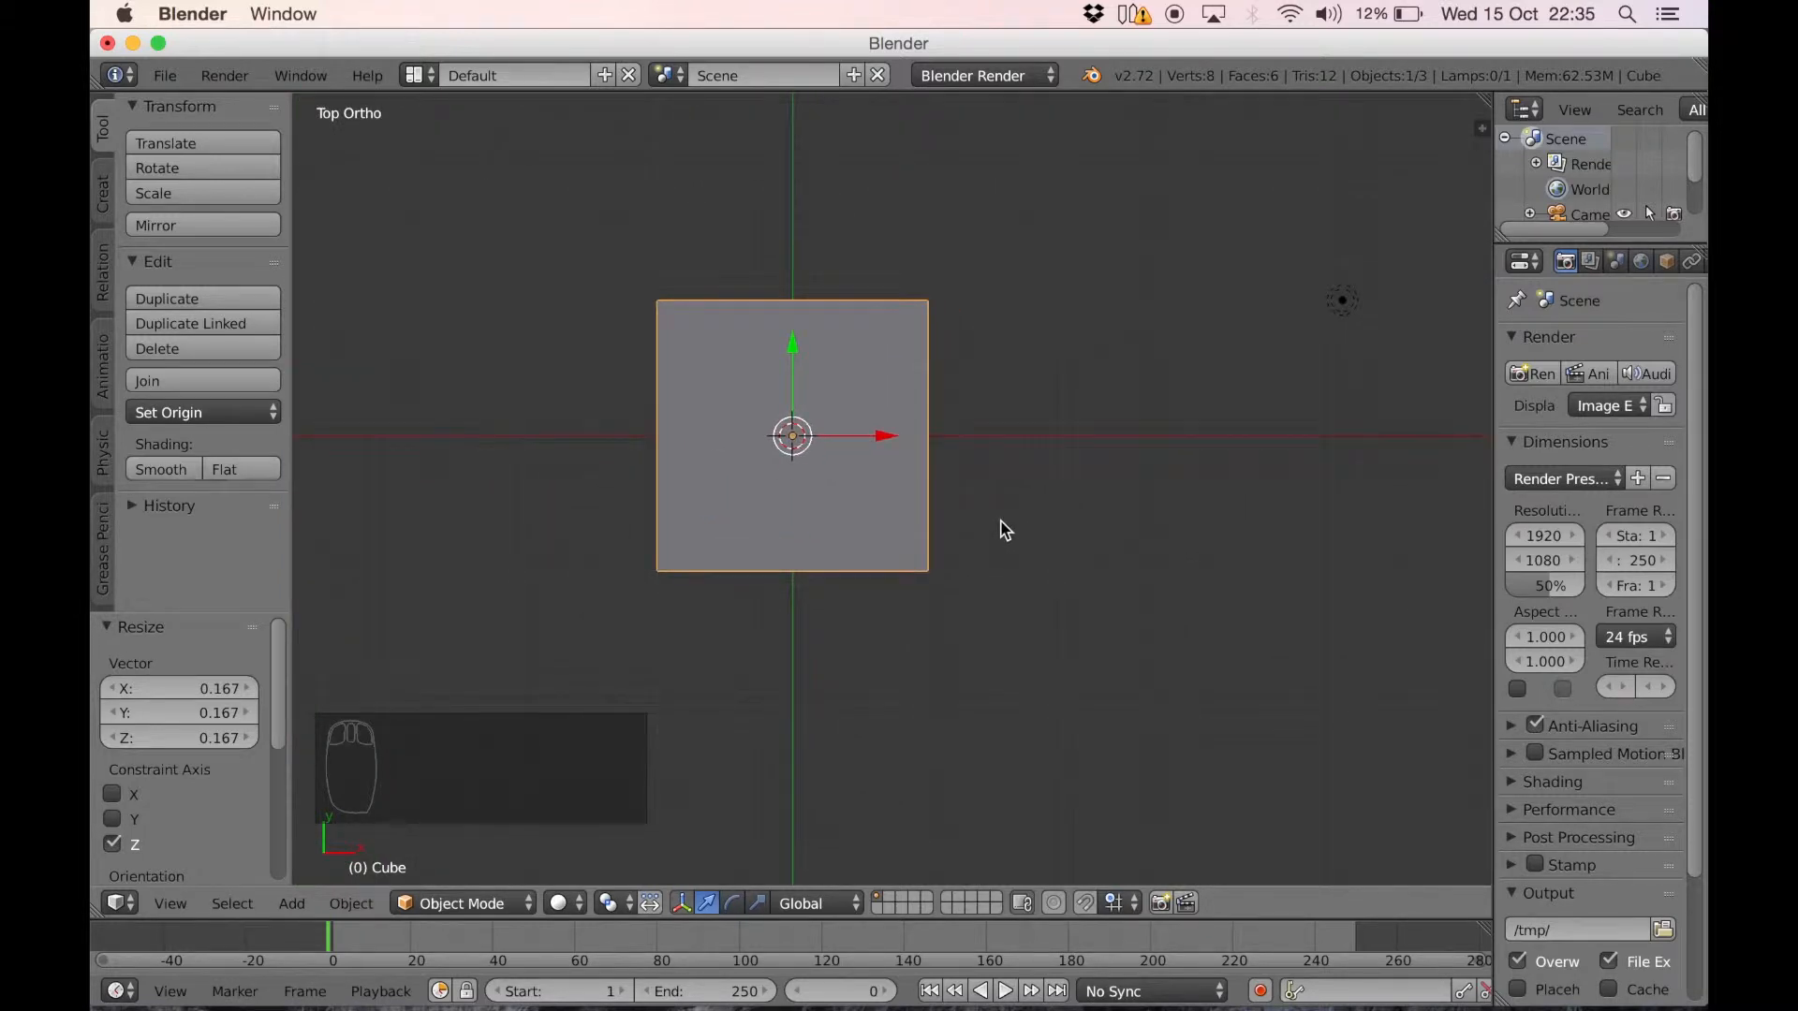
pyautogui.press('s')
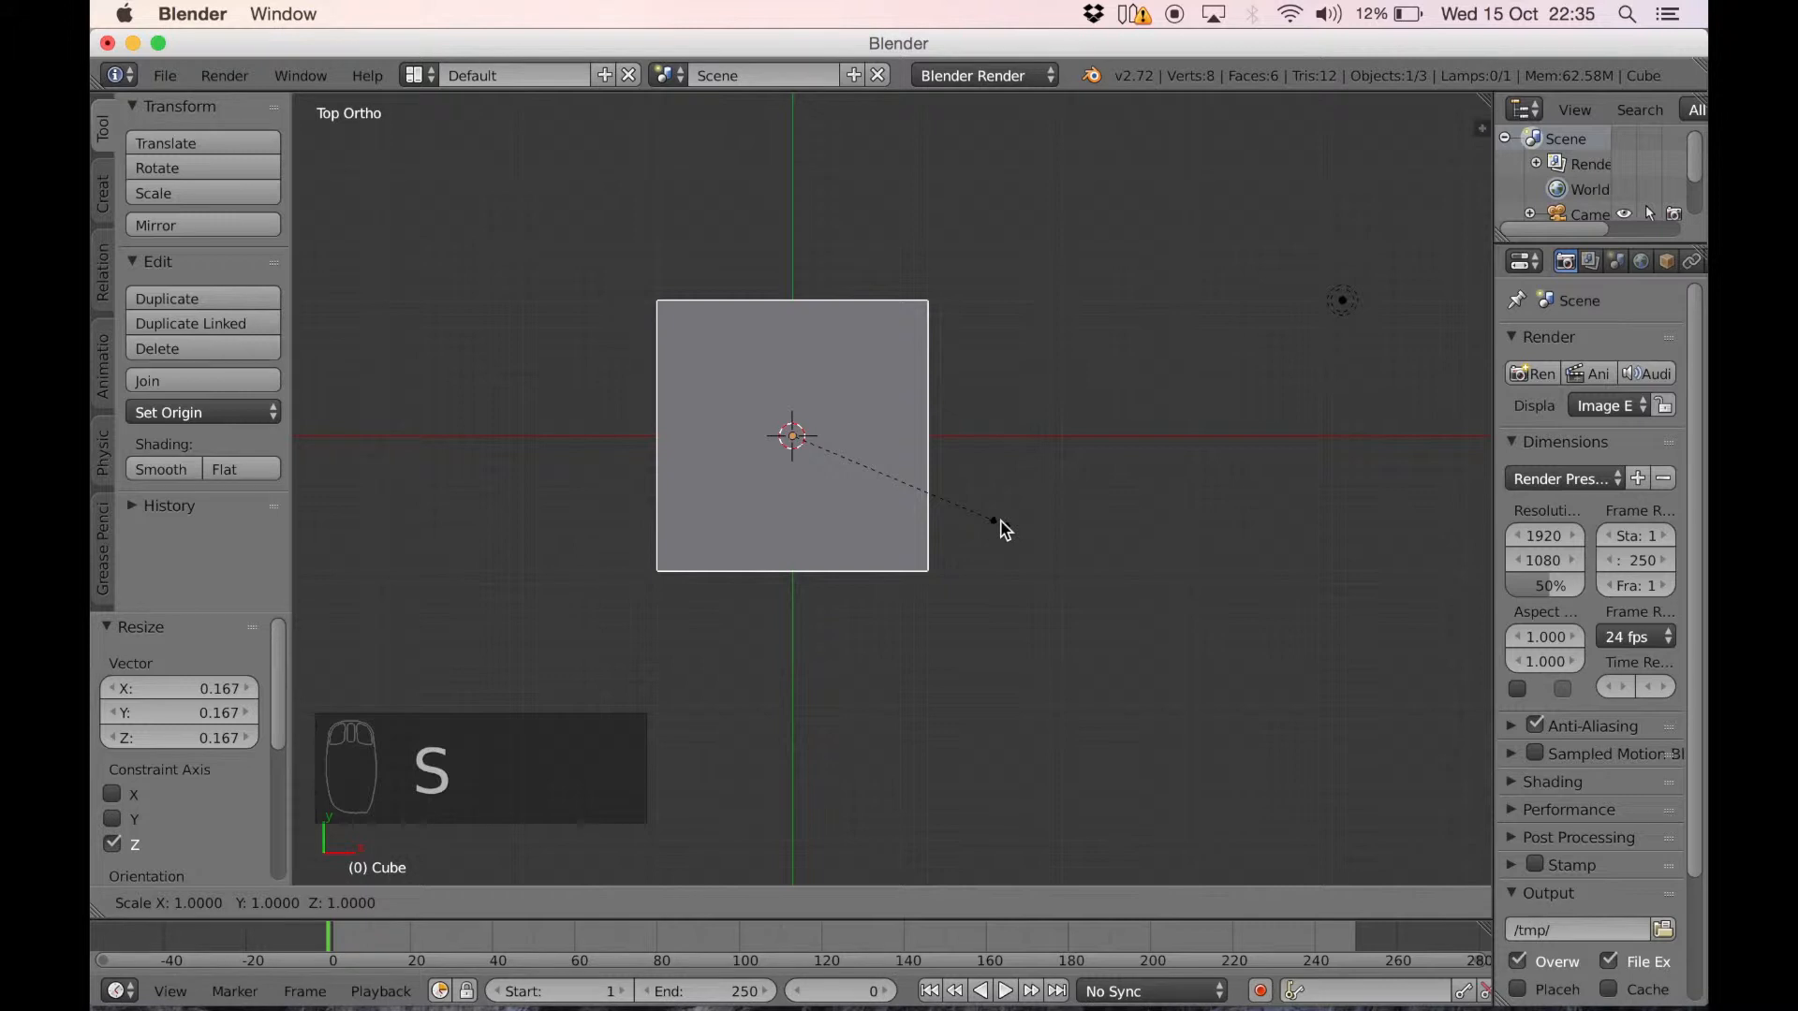
pyautogui.press('x')
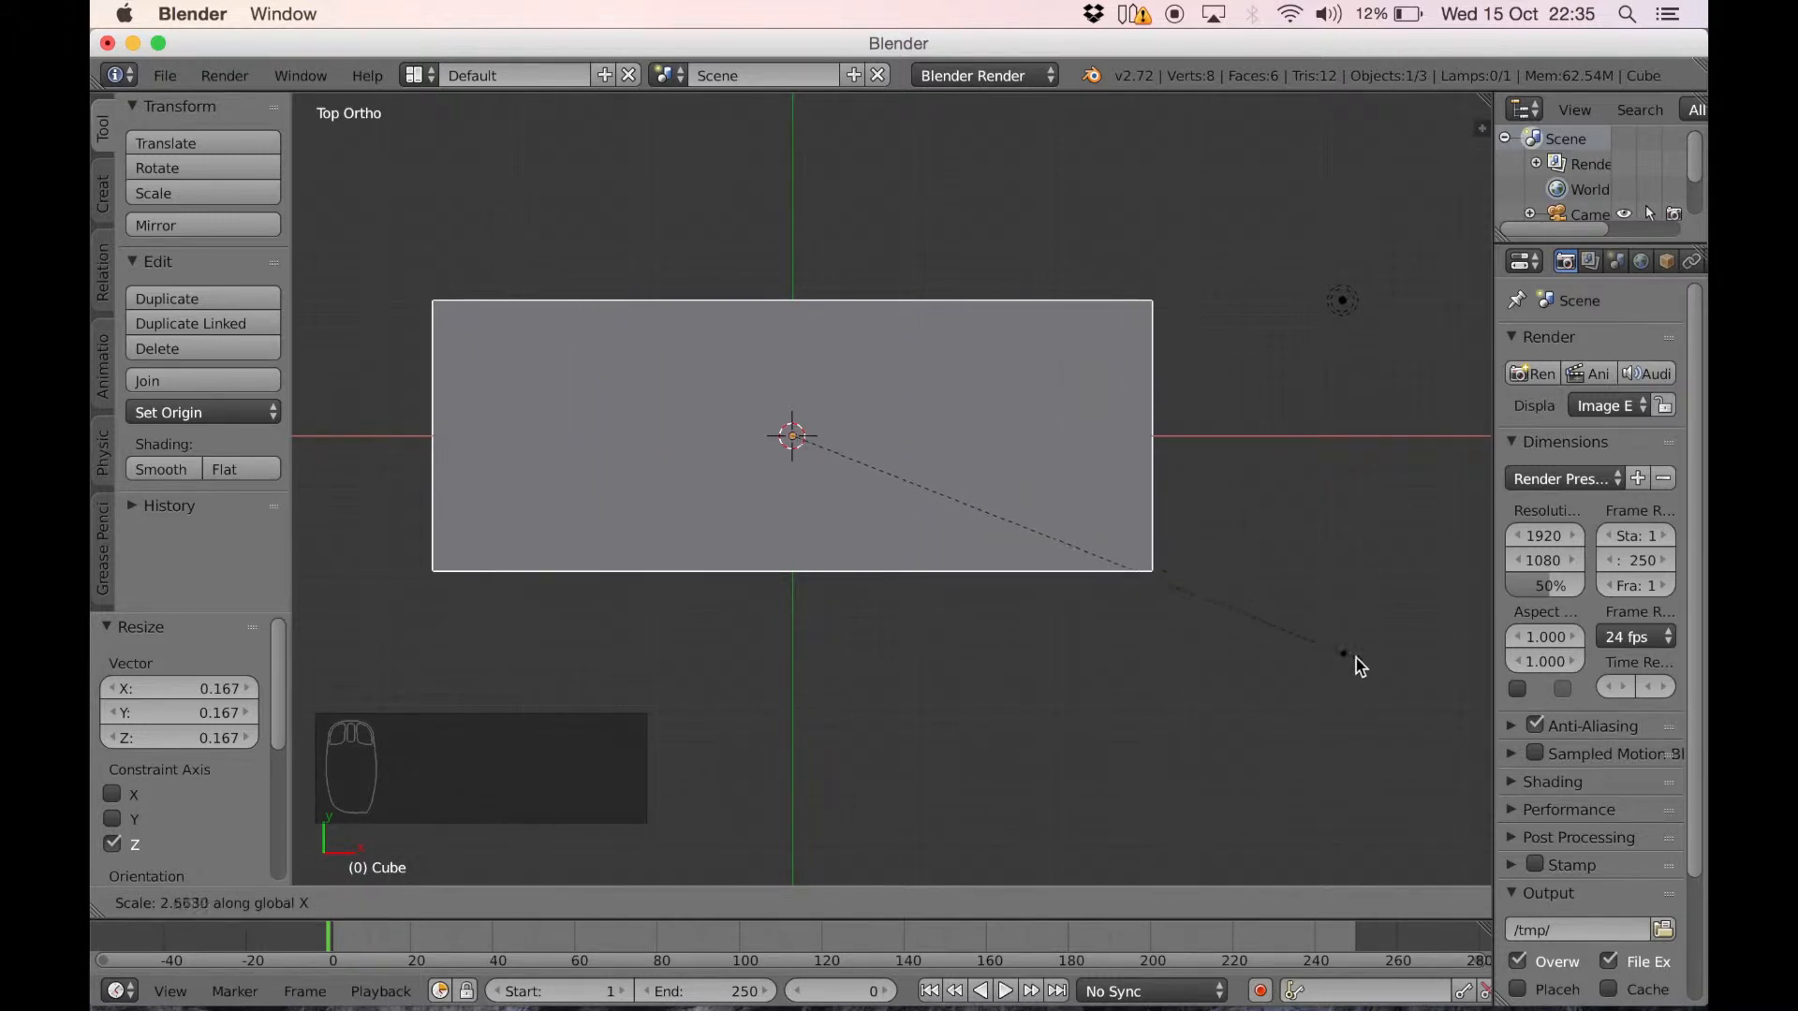
pyautogui.click(1408, 684)
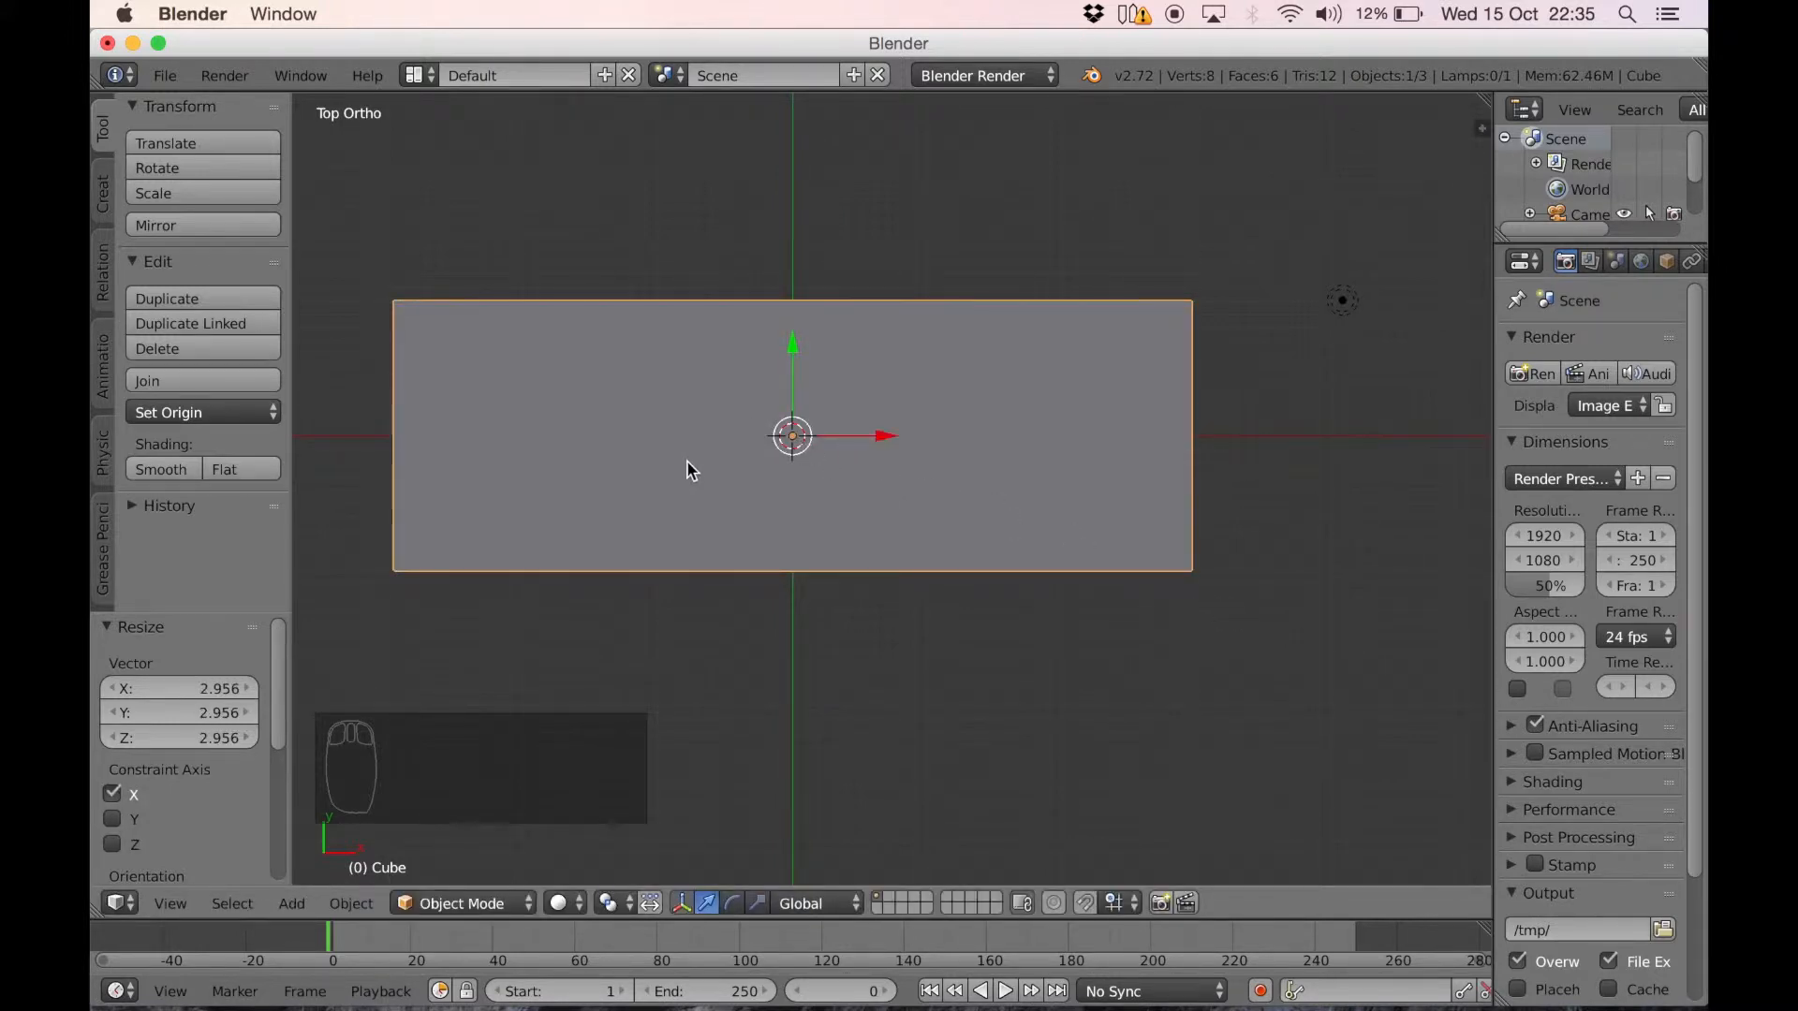
# In Edit Mode, add a crosswise loop cut near each short end of the slab, with edge slides of about 0.87 and 0.88
pyautogui.press('Tab')
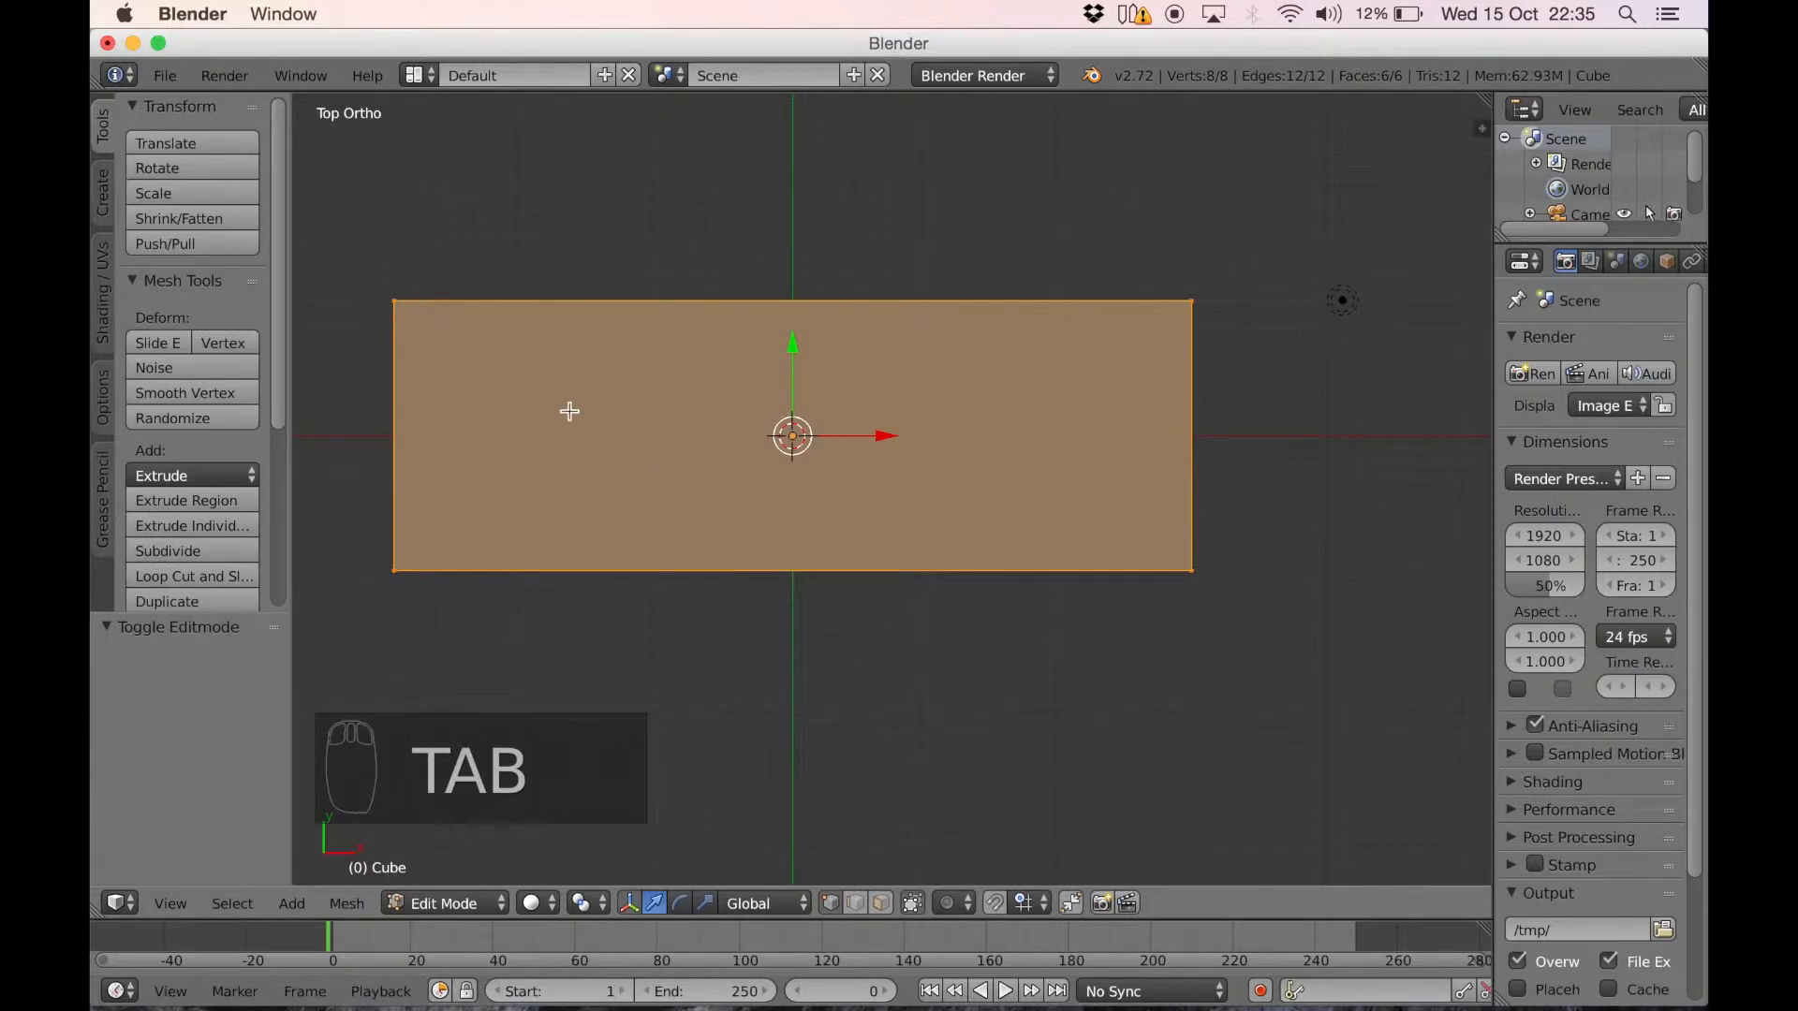
pyautogui.press('a')
pyautogui.press('a')
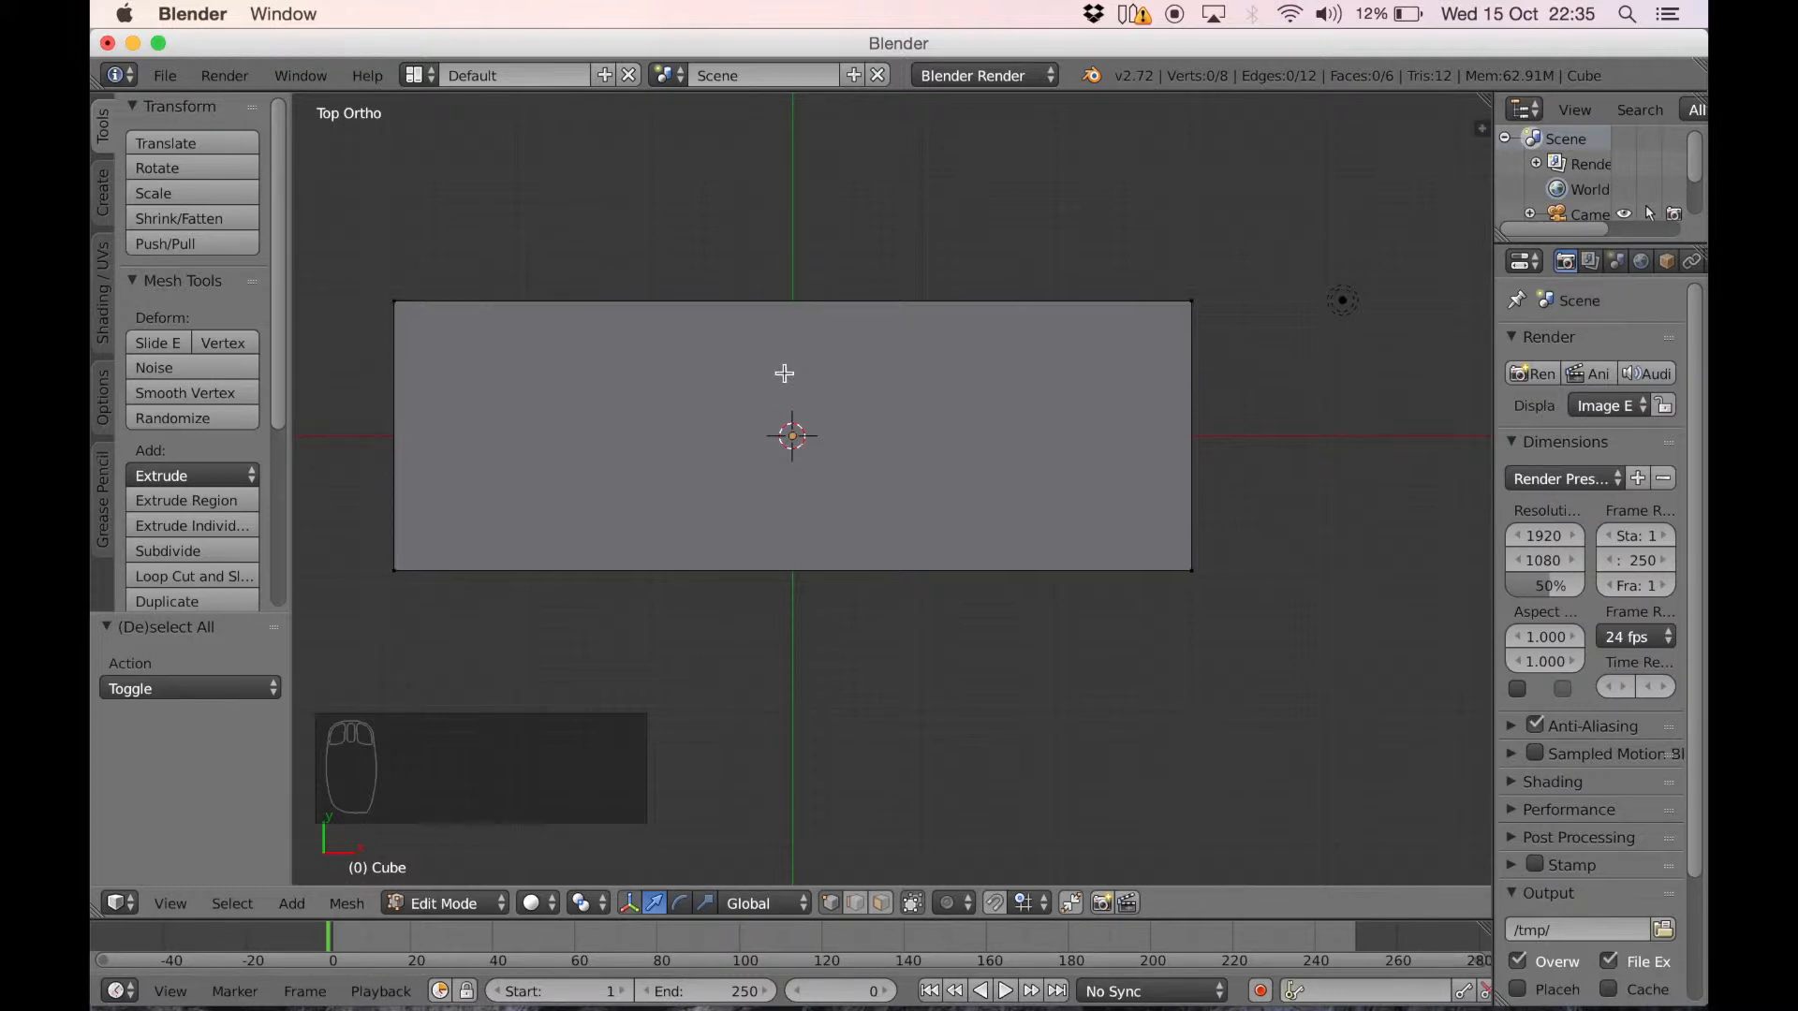
pyautogui.hotkey('ctrl', 'r')
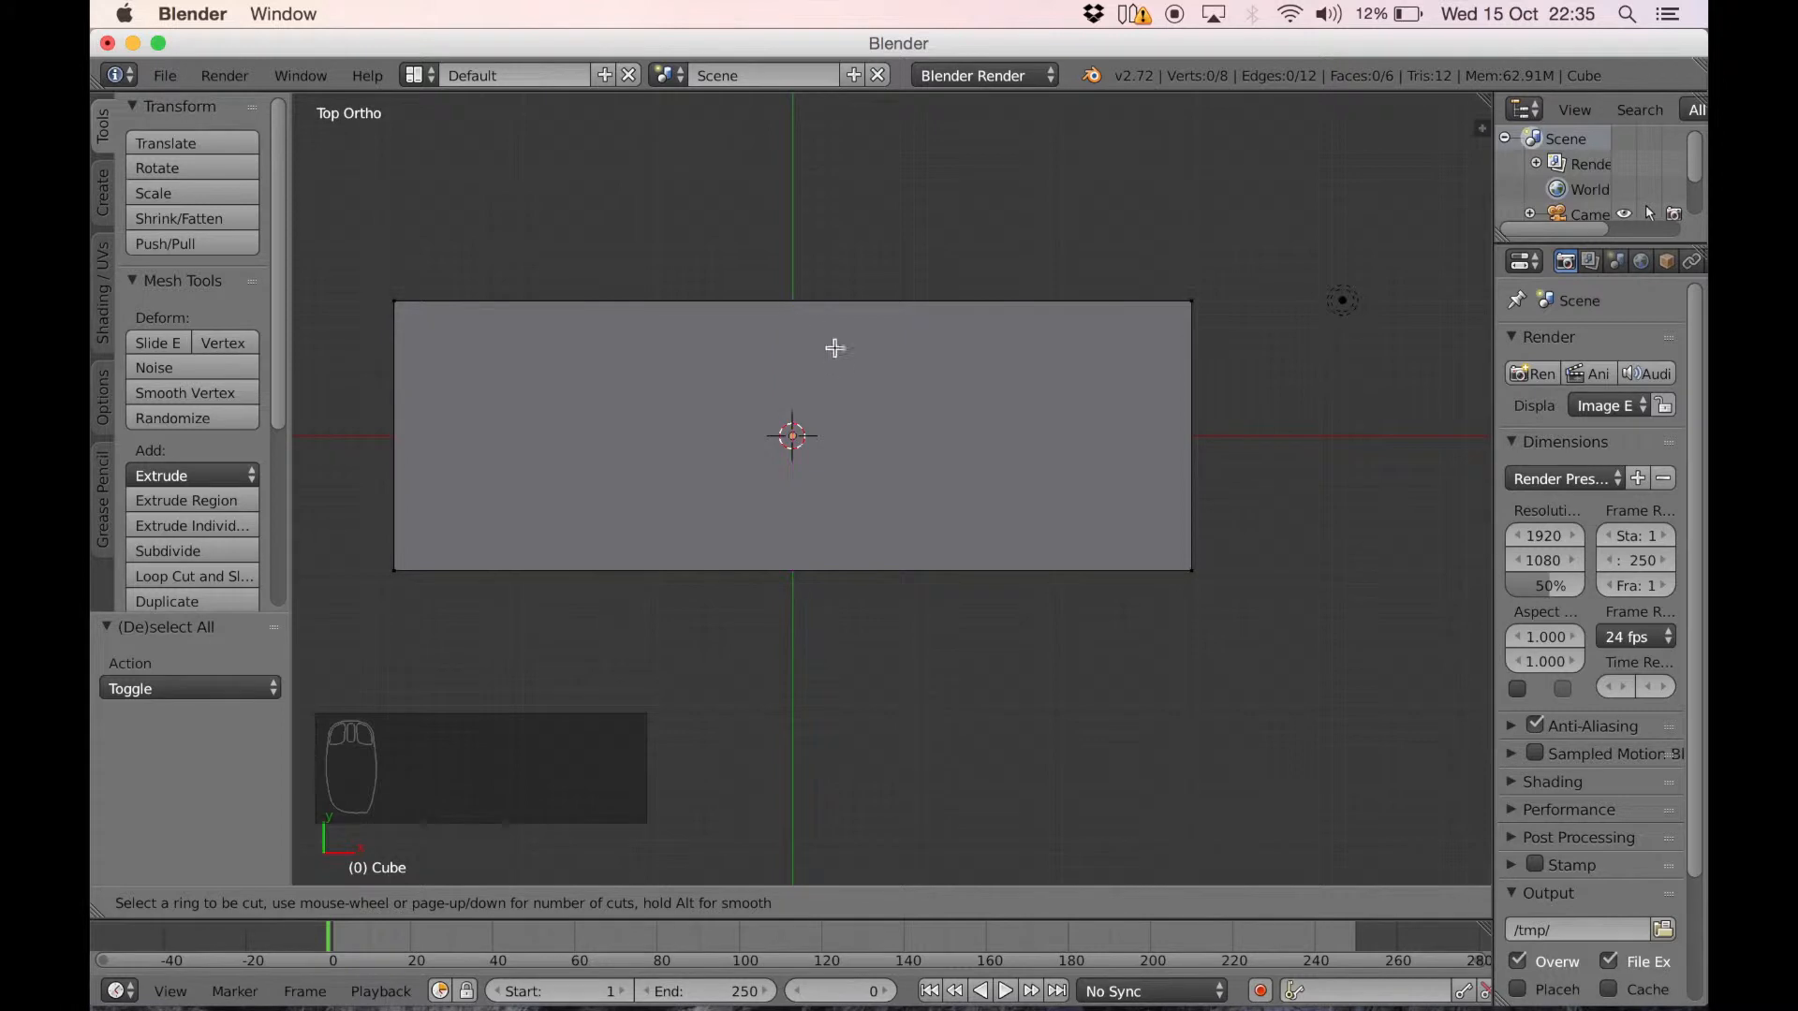
pyautogui.click(793, 288)
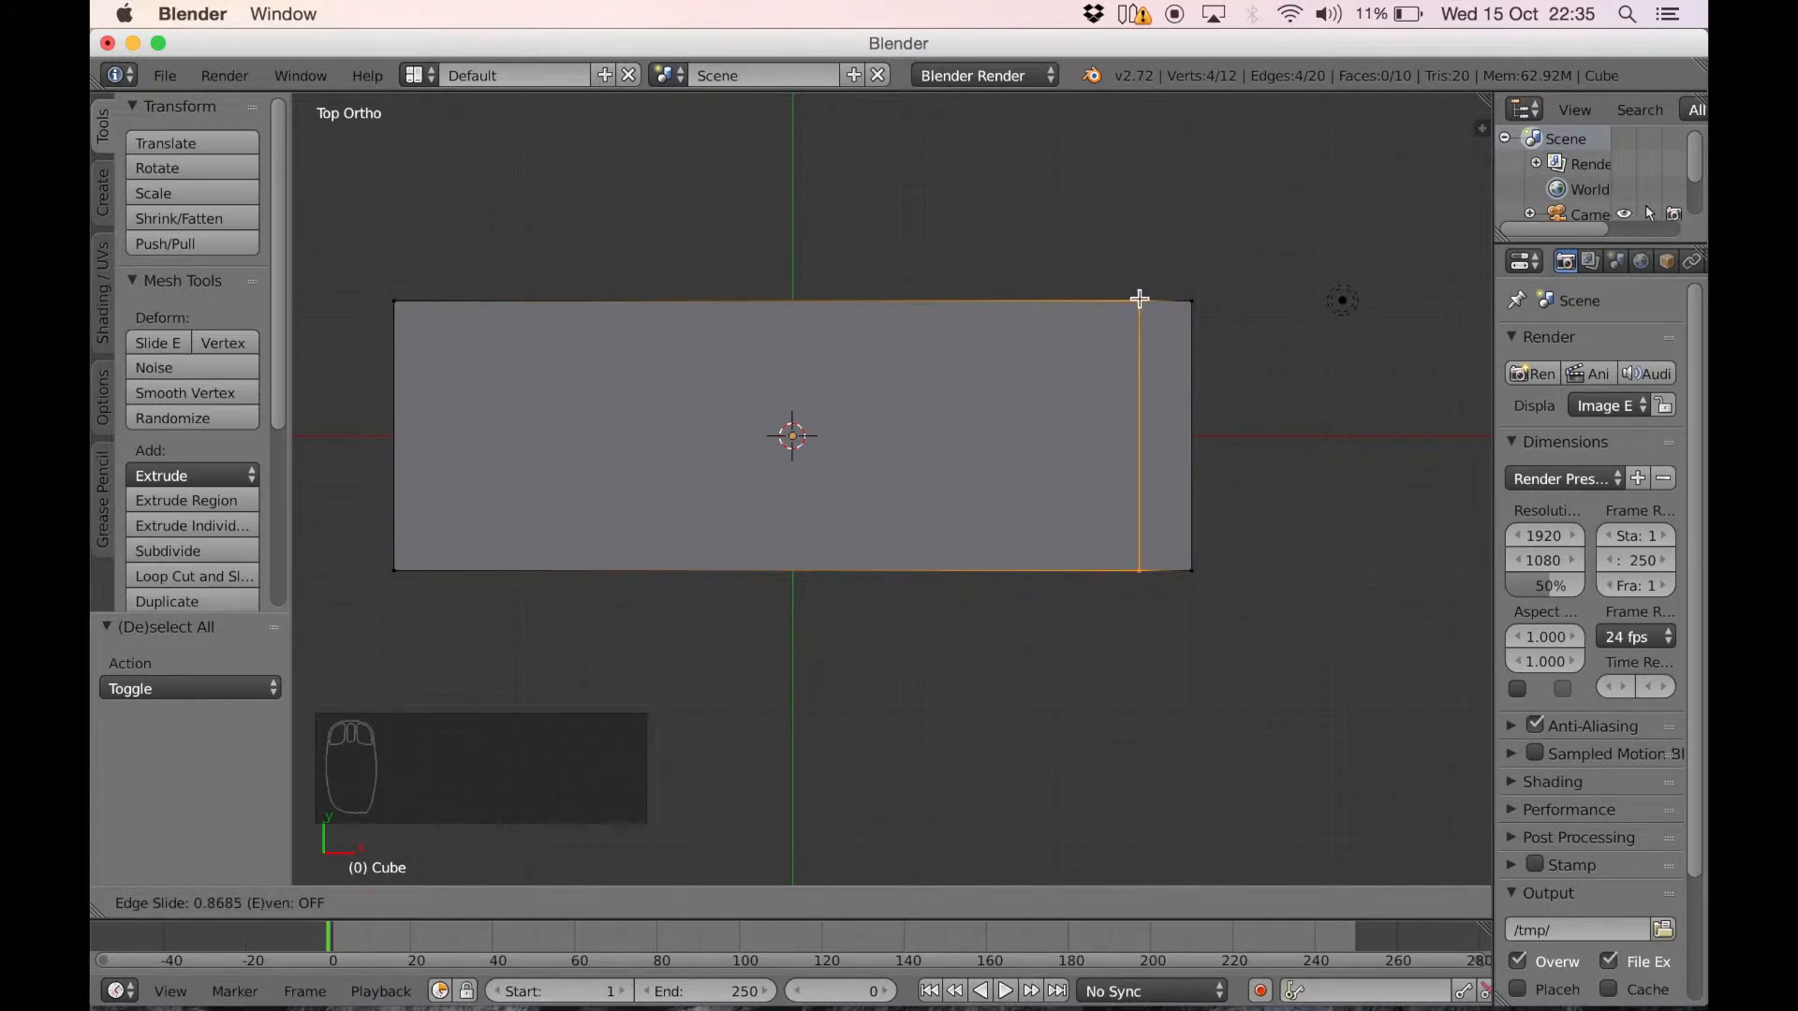
pyautogui.click(1138, 299)
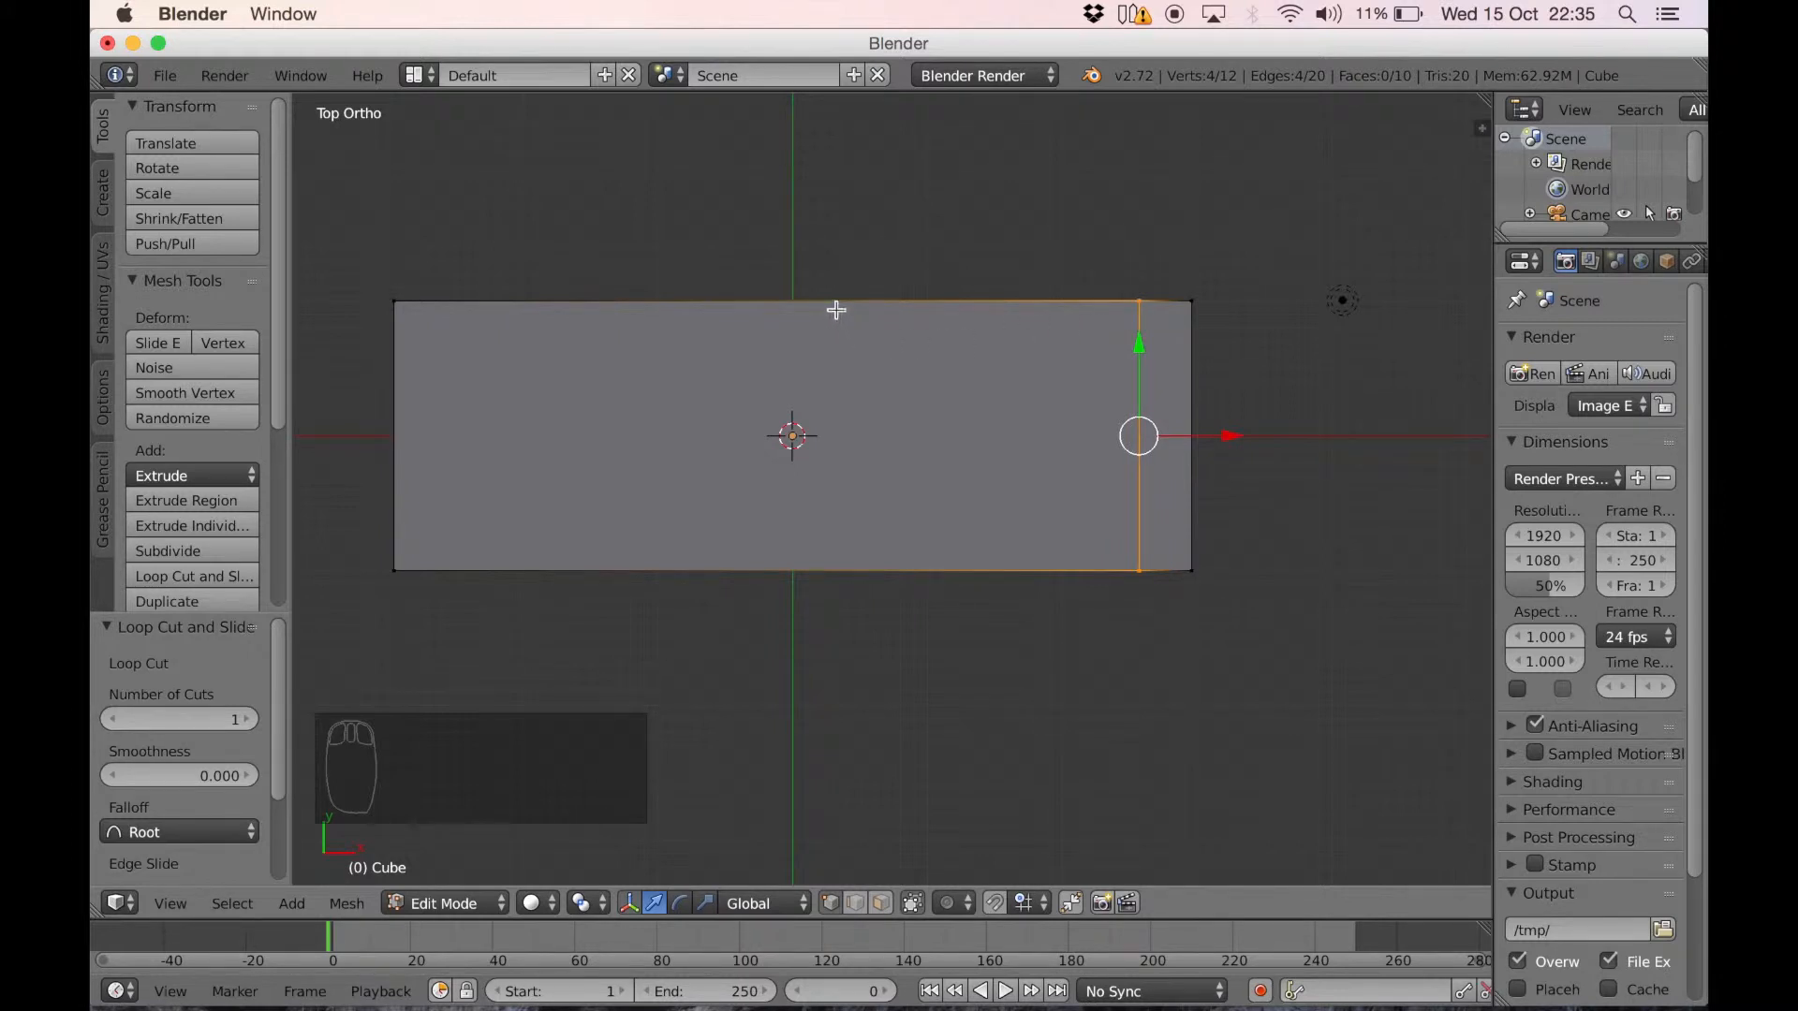
pyautogui.hotkey('ctrl', 'r')
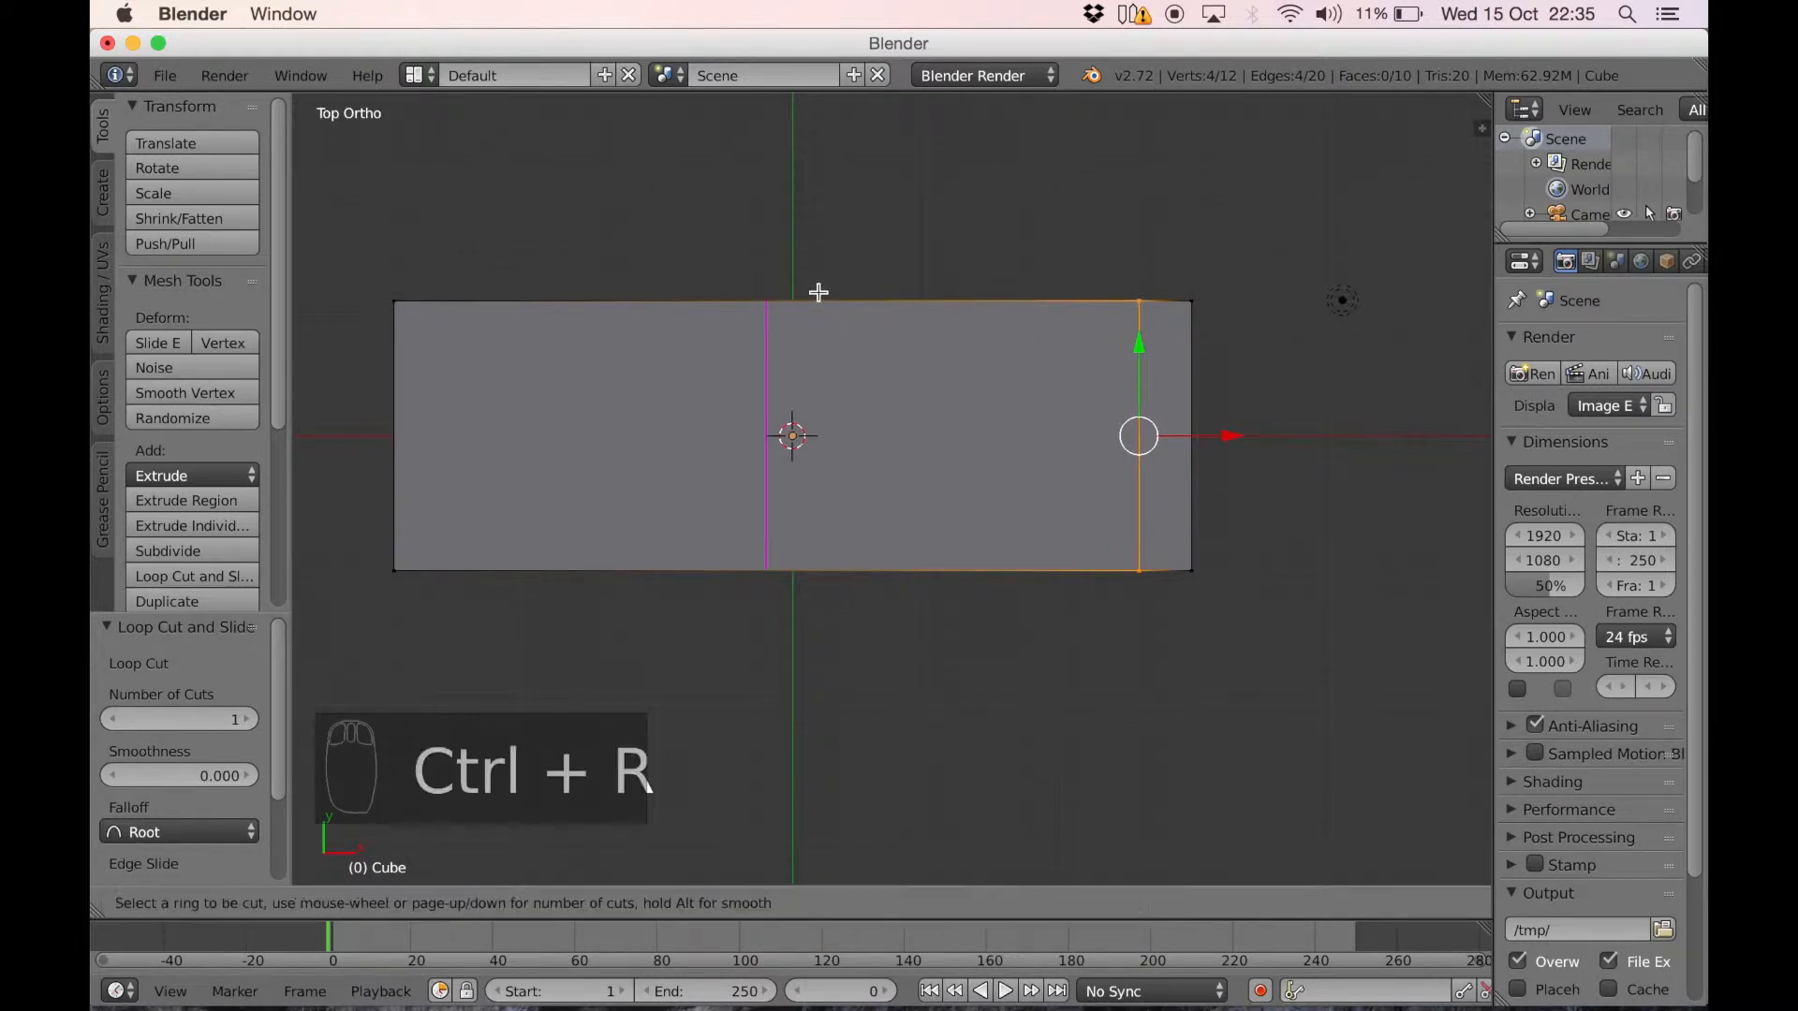
pyautogui.click(769, 288)
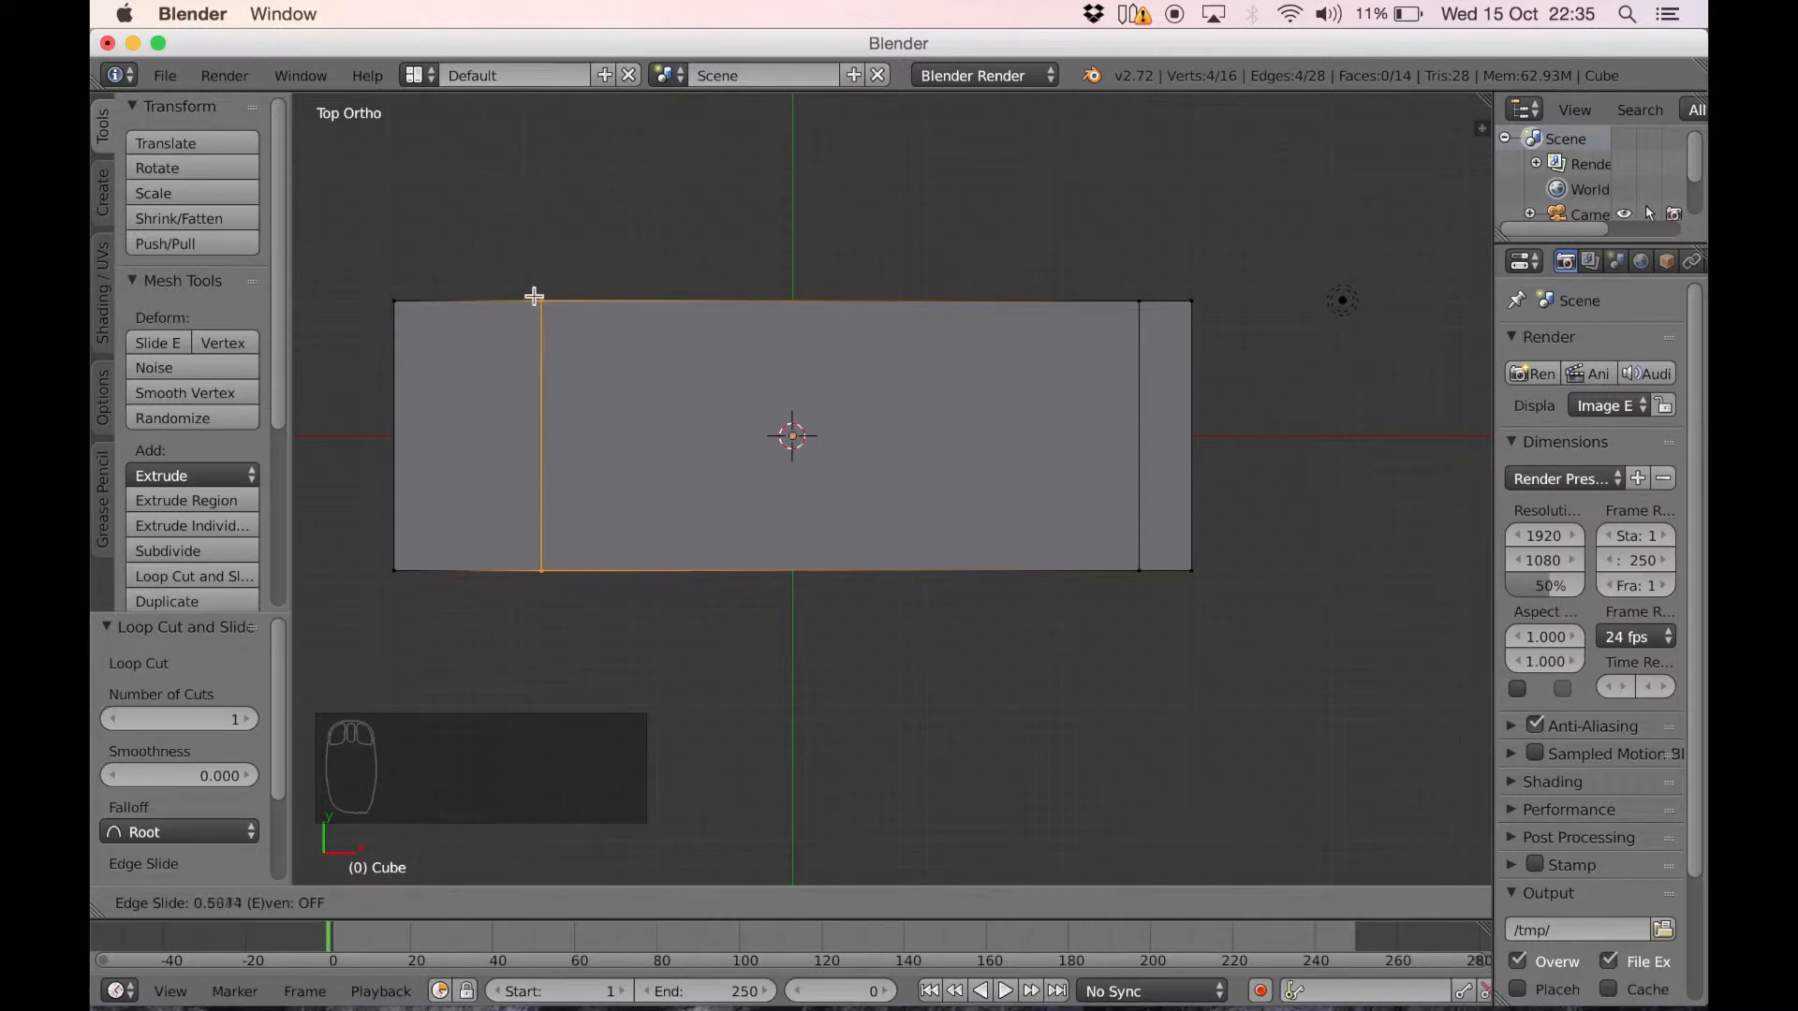
pyautogui.click(441, 293)
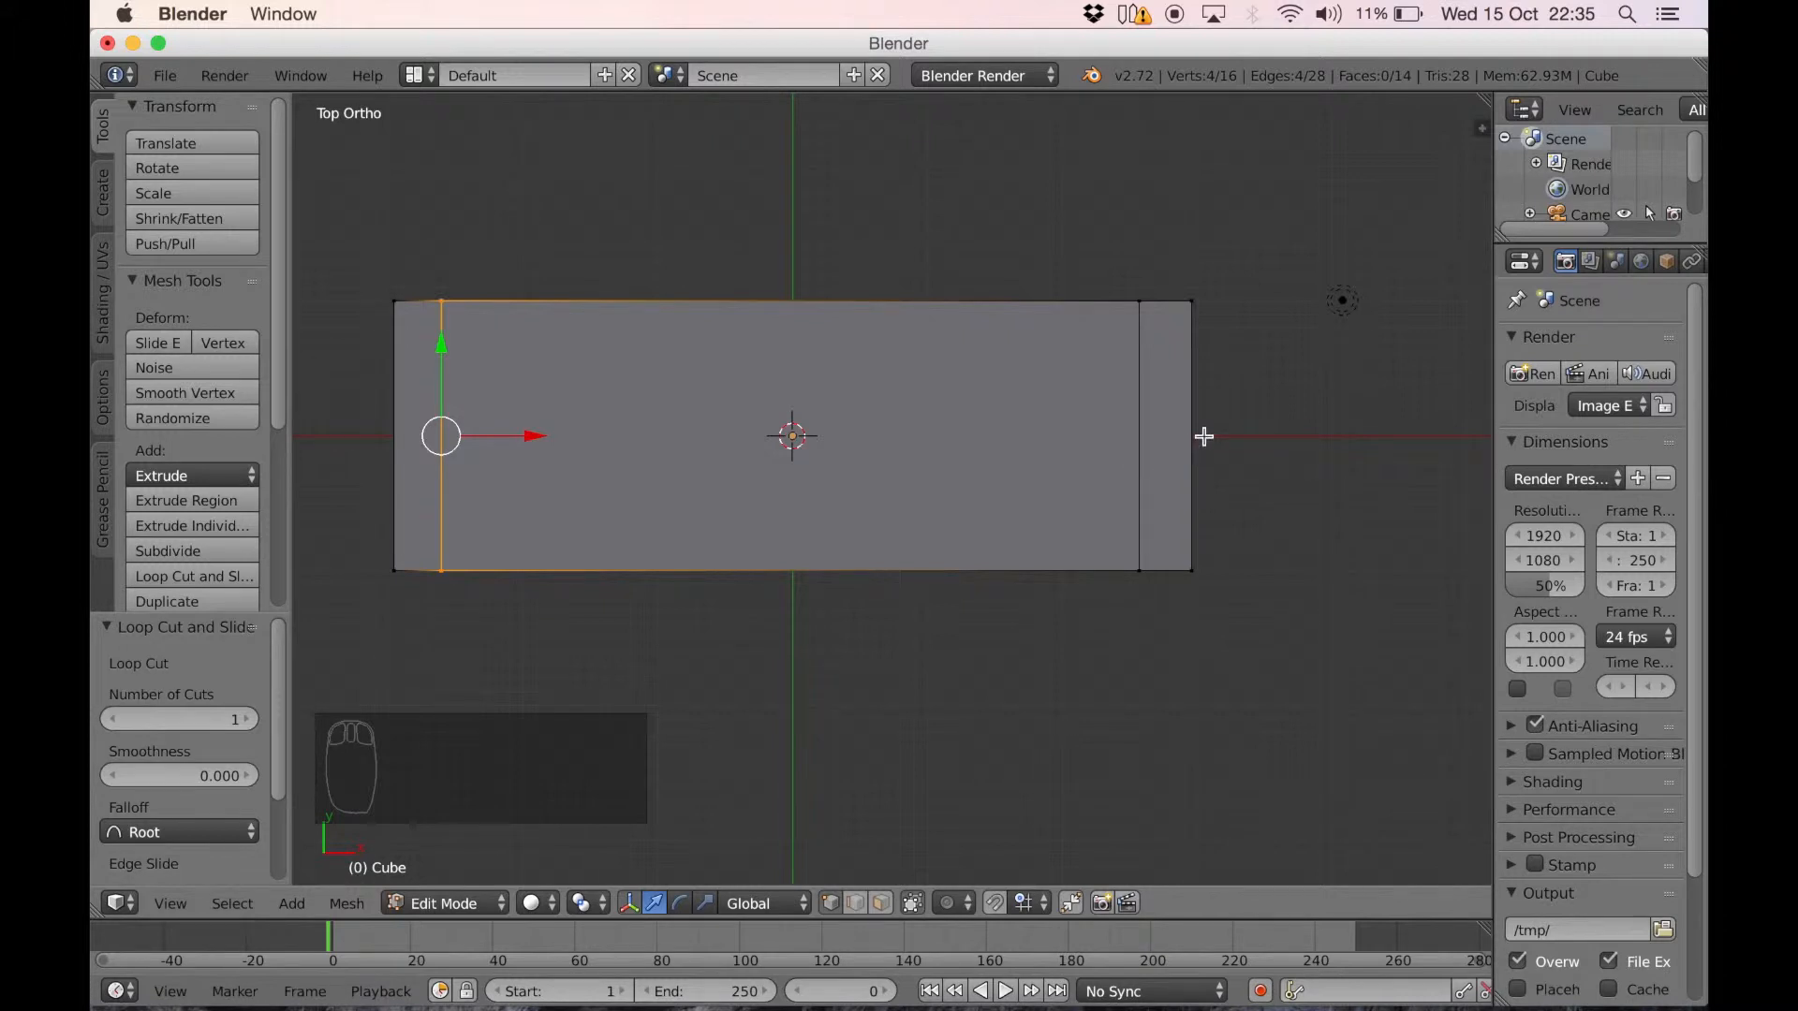
# Add a lengthwise loop cut near each long edge of the slab, forming small squares at the four corners
pyautogui.hotkey('ctrl', 'r')
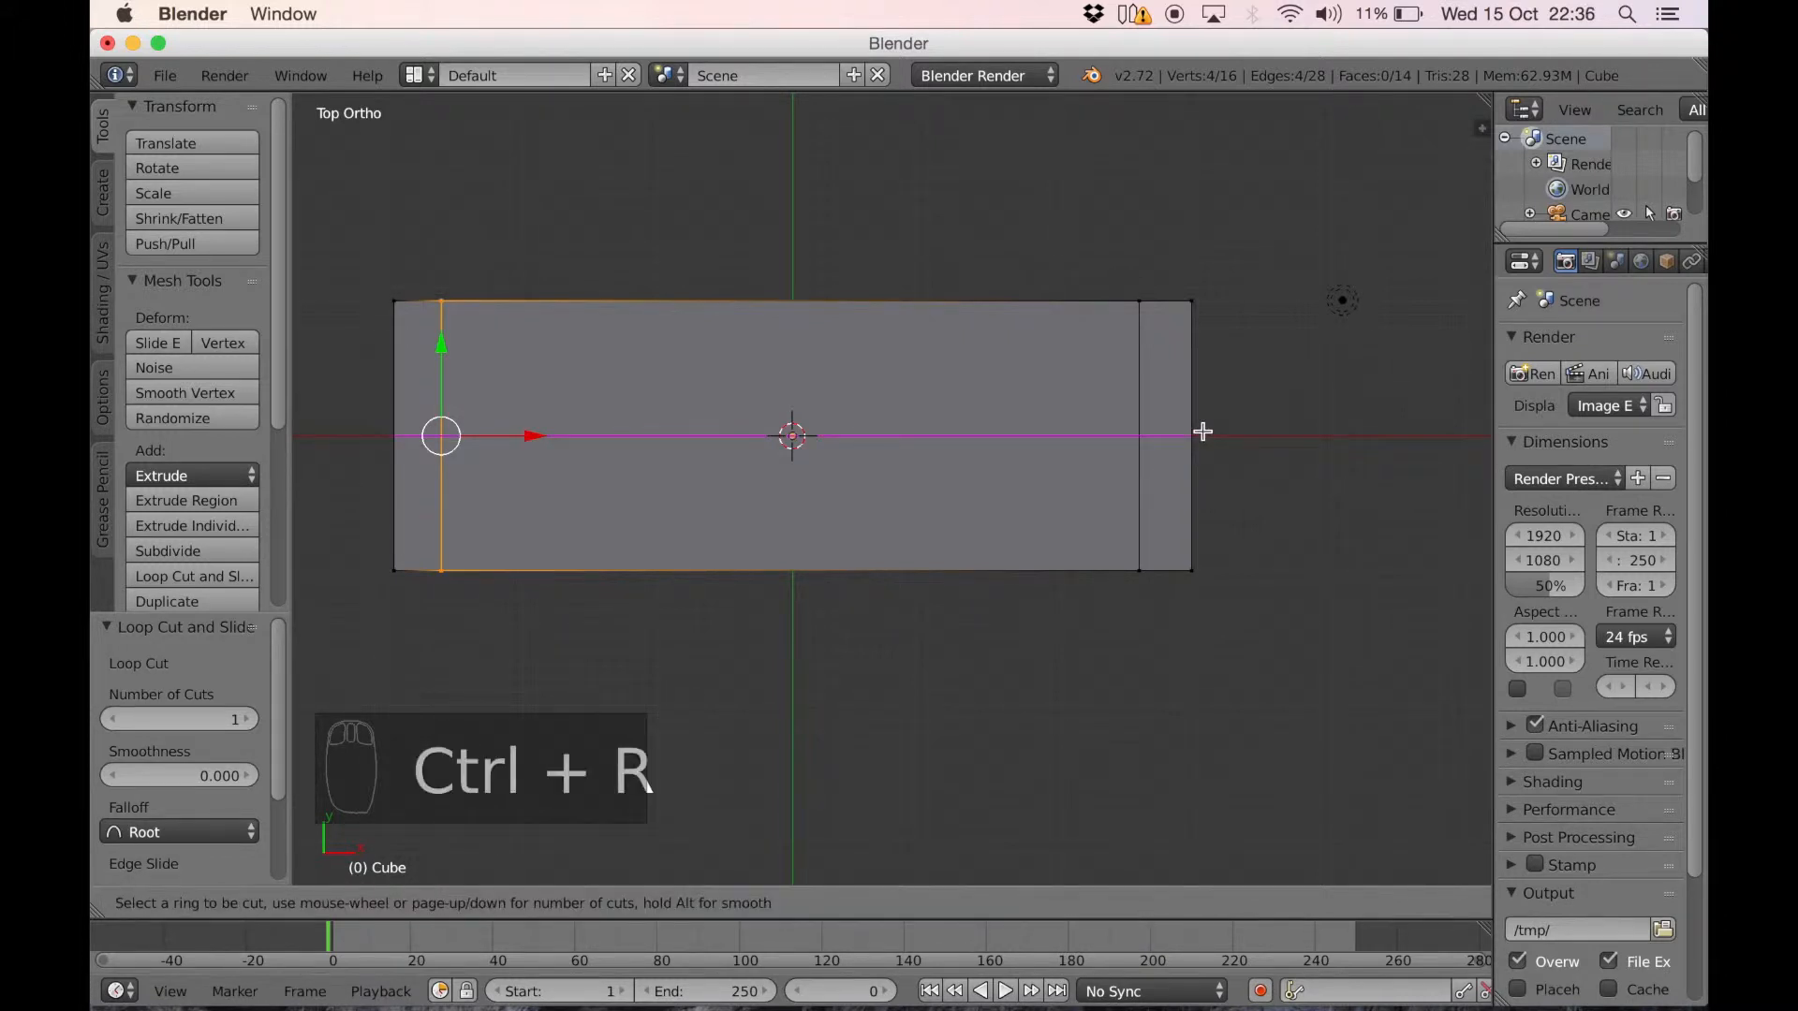
pyautogui.click(1203, 431)
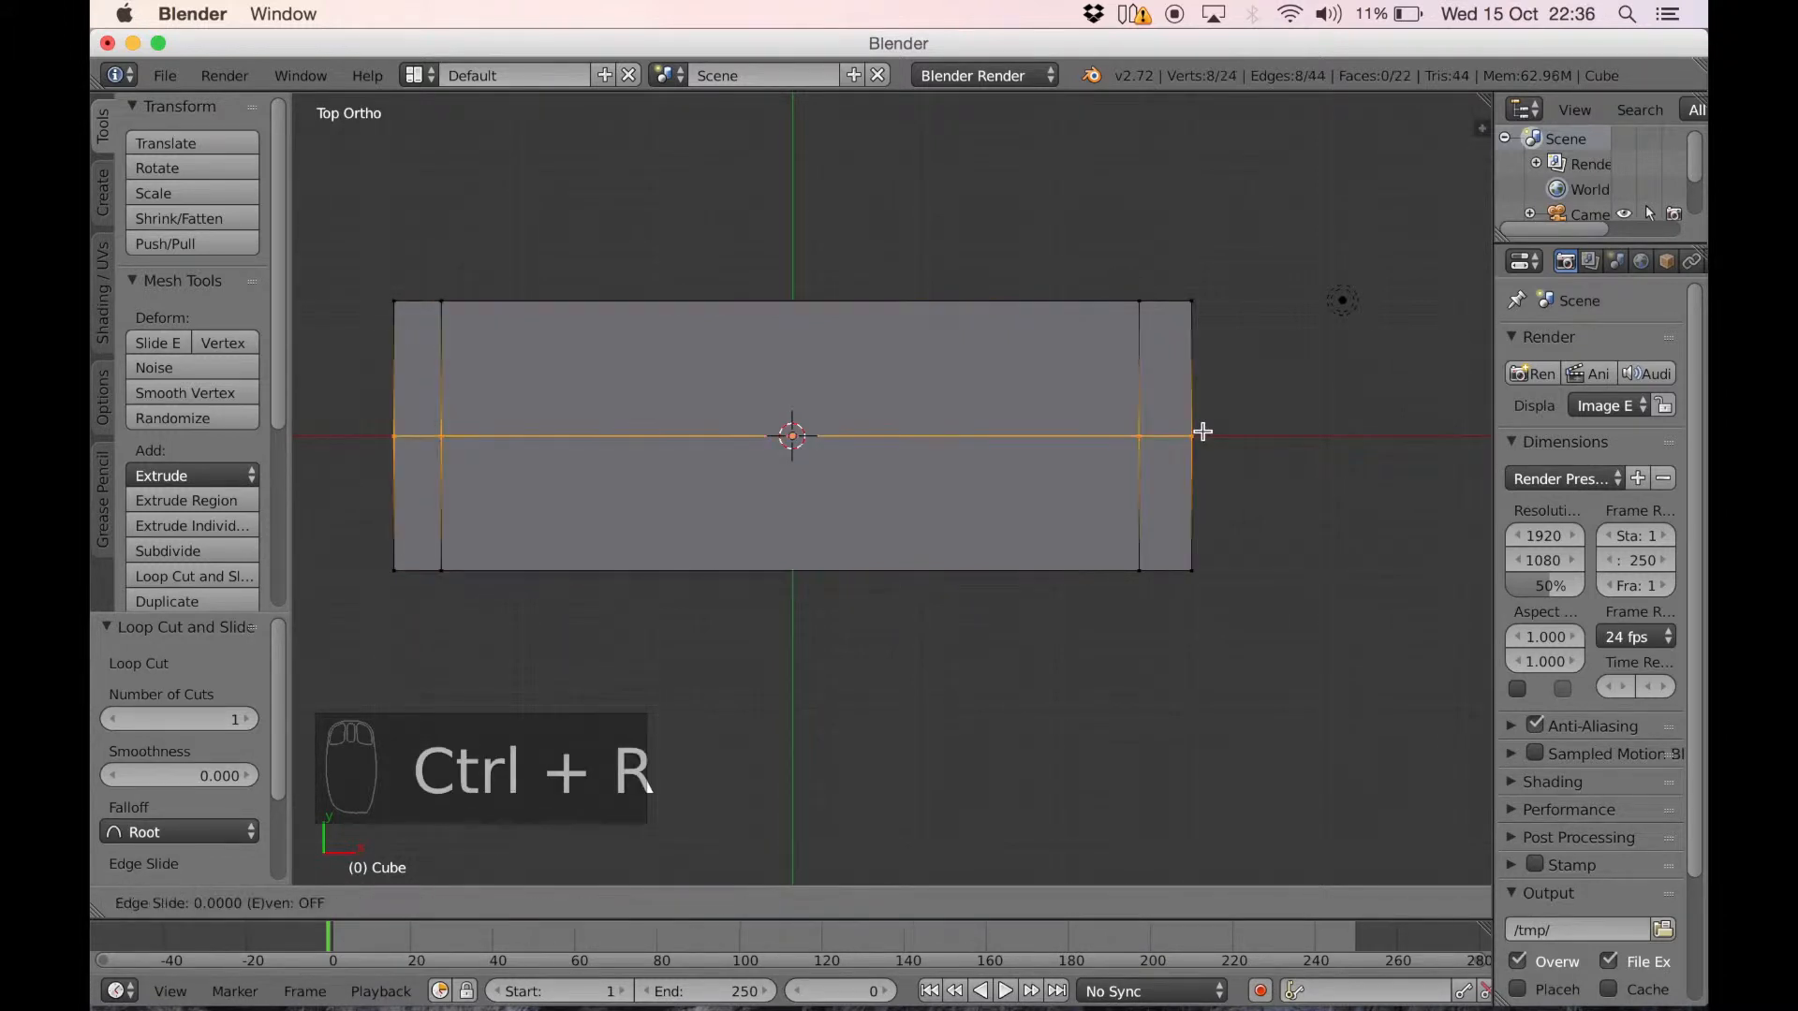
pyautogui.click(1192, 345)
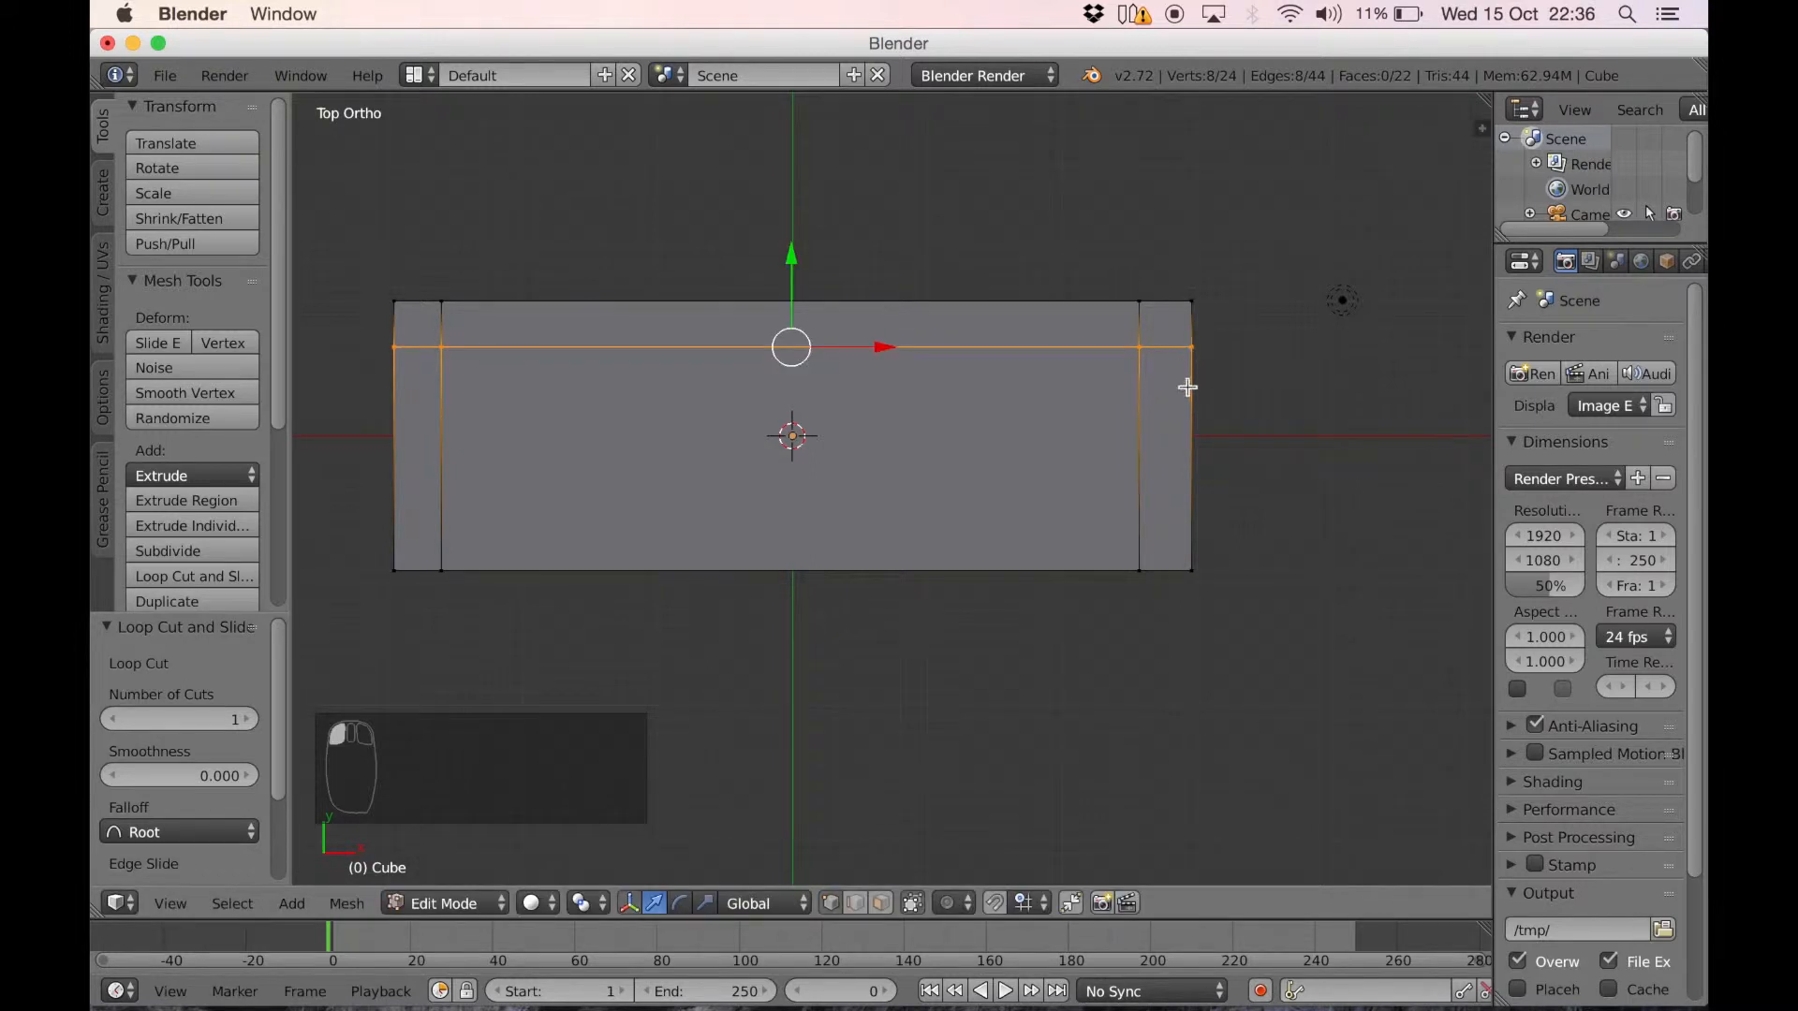
pyautogui.hotkey('ctrl', 'r')
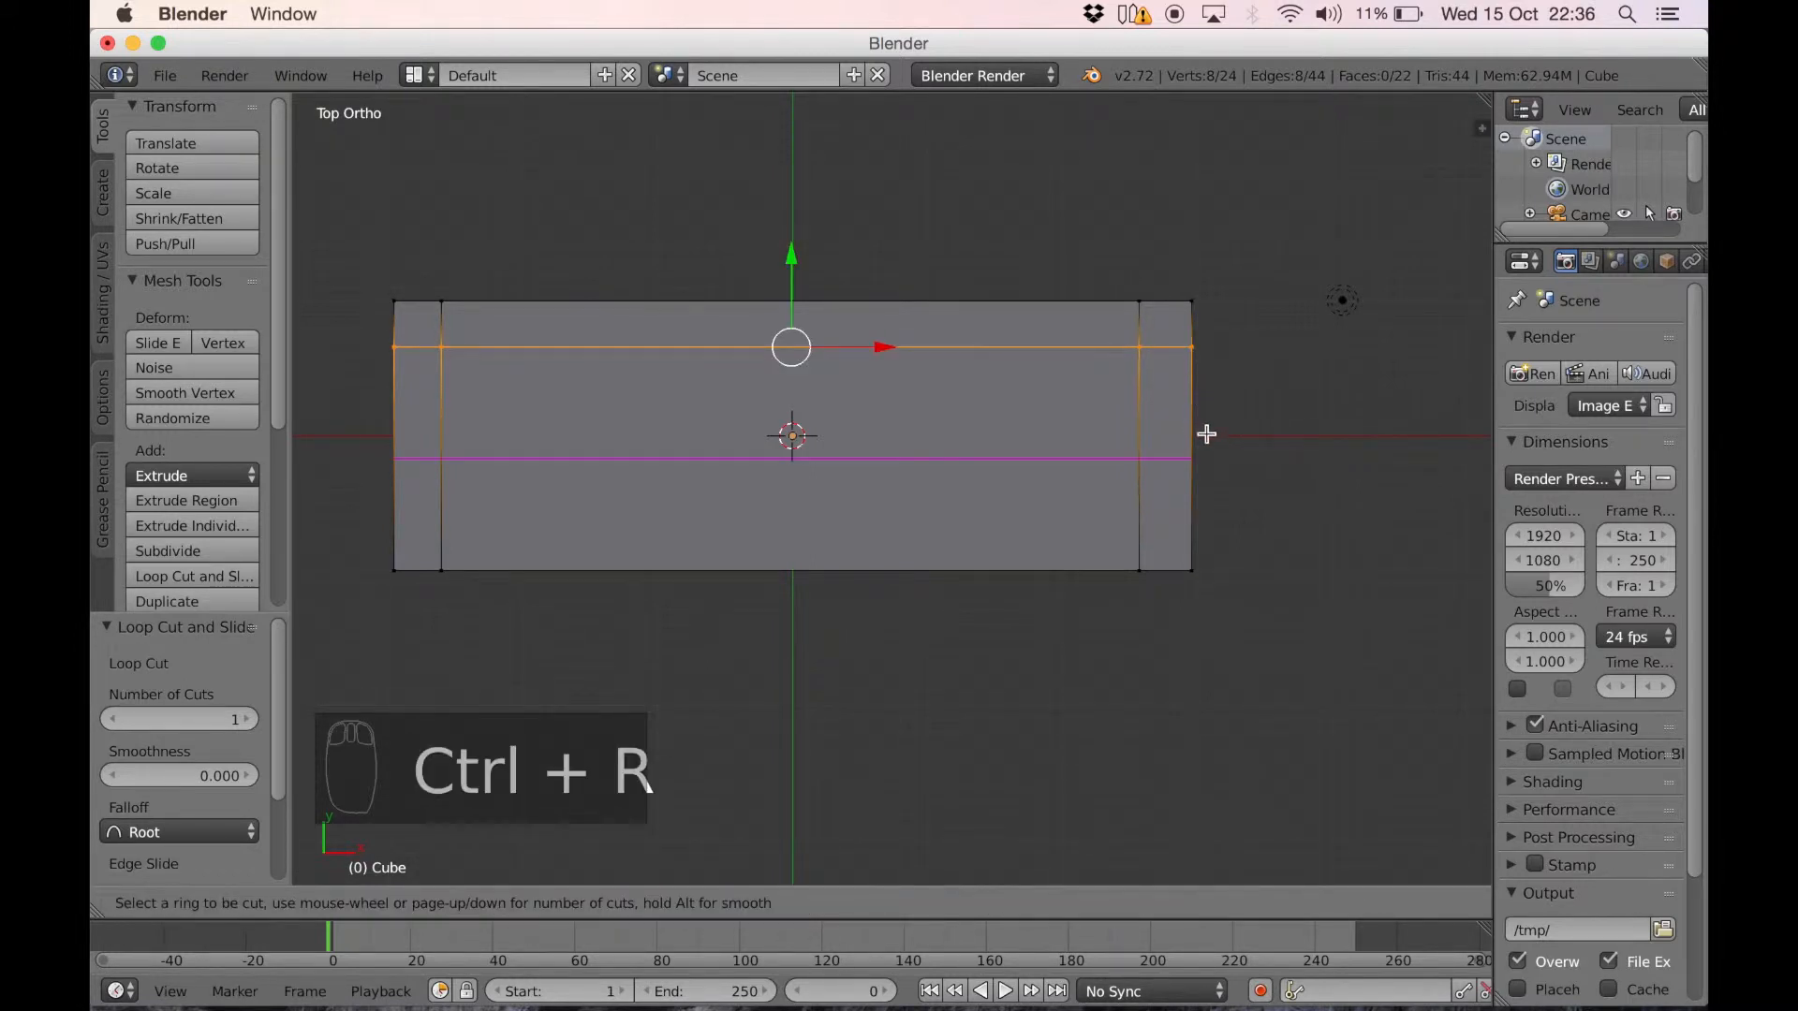
pyautogui.click(1206, 434)
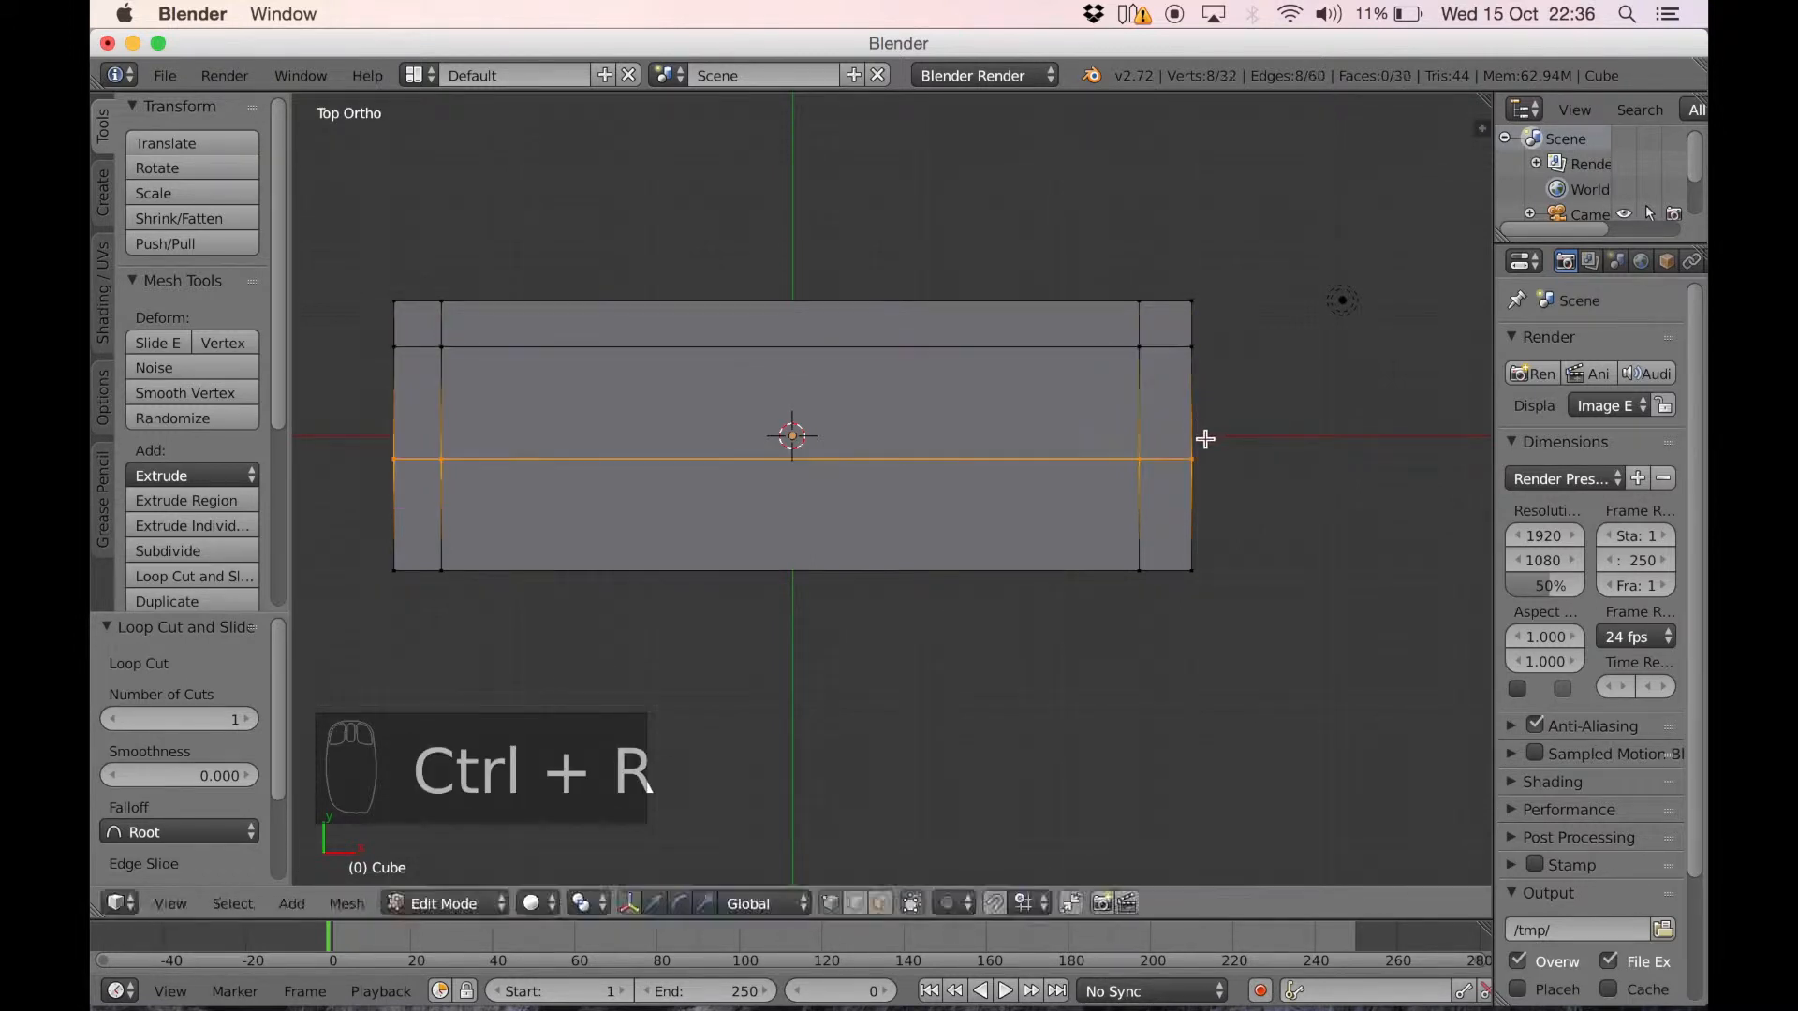
pyautogui.click(1197, 508)
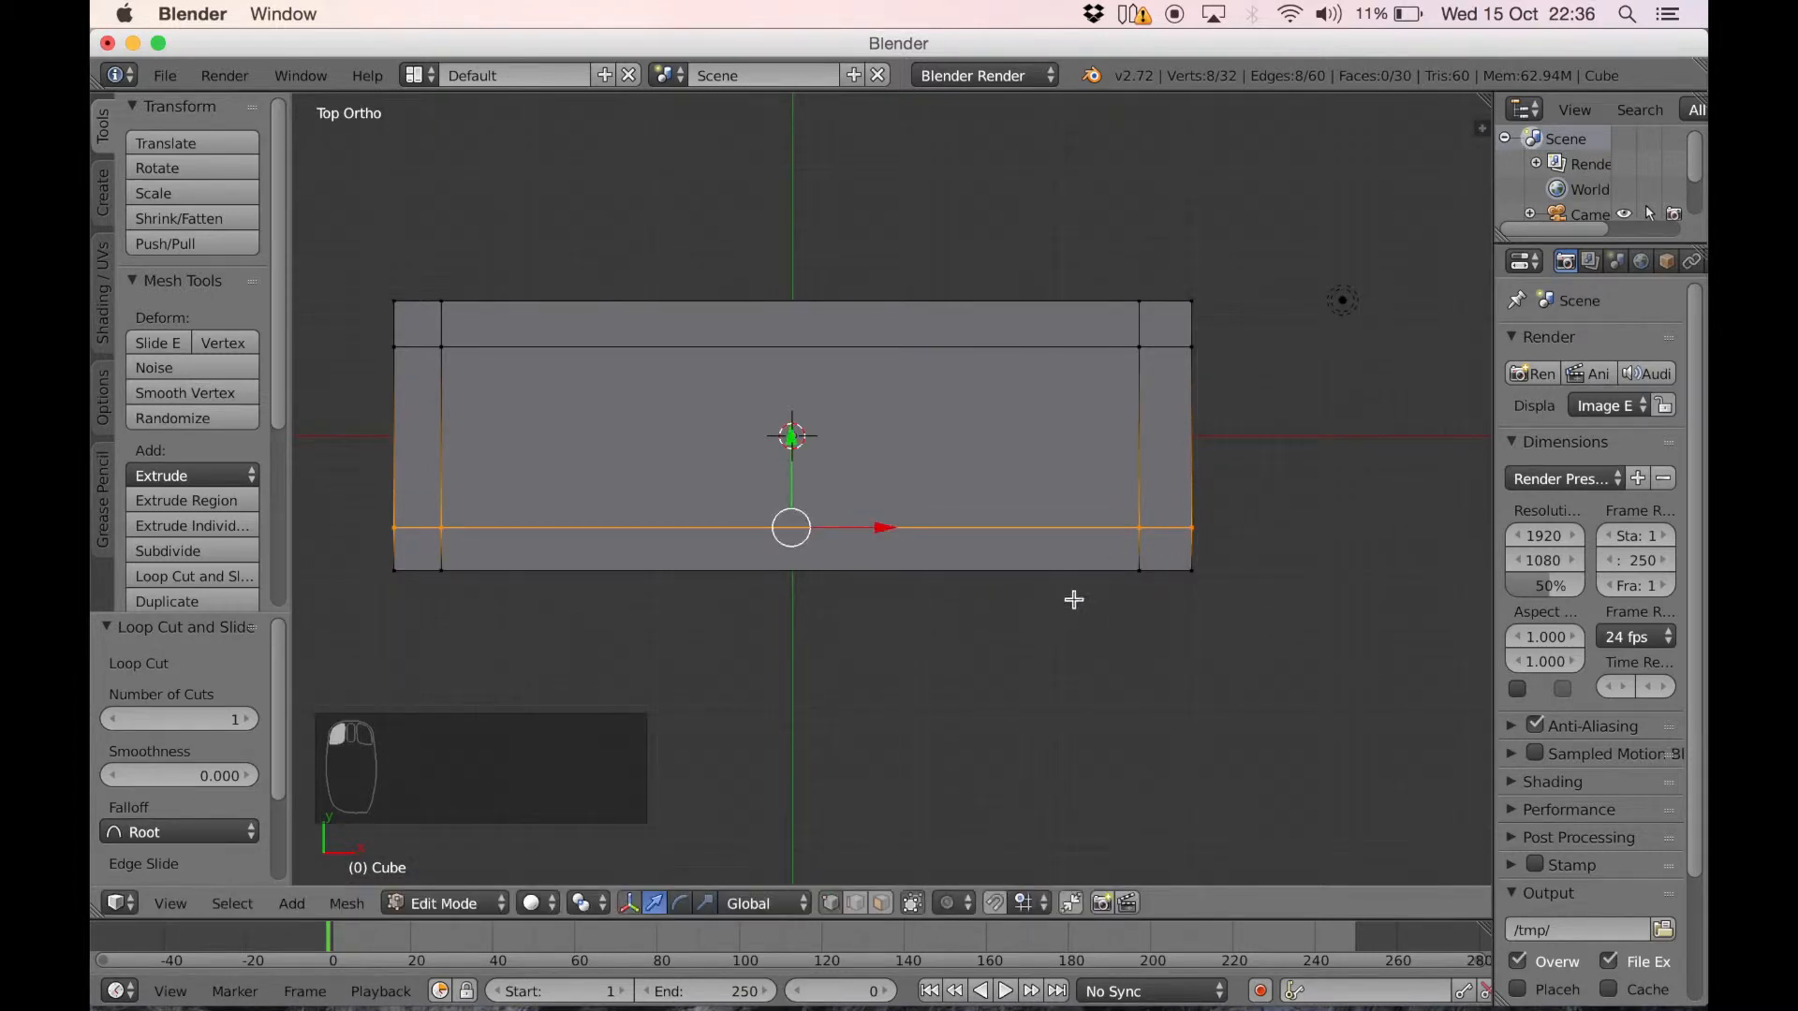
# Show the slab's underside and switch the mesh selection mode to faces
pyautogui.moveTo(863, 711); pyautogui.dragTo(772, 629, button='middle')
pyautogui.moveTo(821, 701); pyautogui.dragTo(894, 595, button='middle')
pyautogui.moveTo(988, 645); pyautogui.dragTo(968, 449, button='middle')
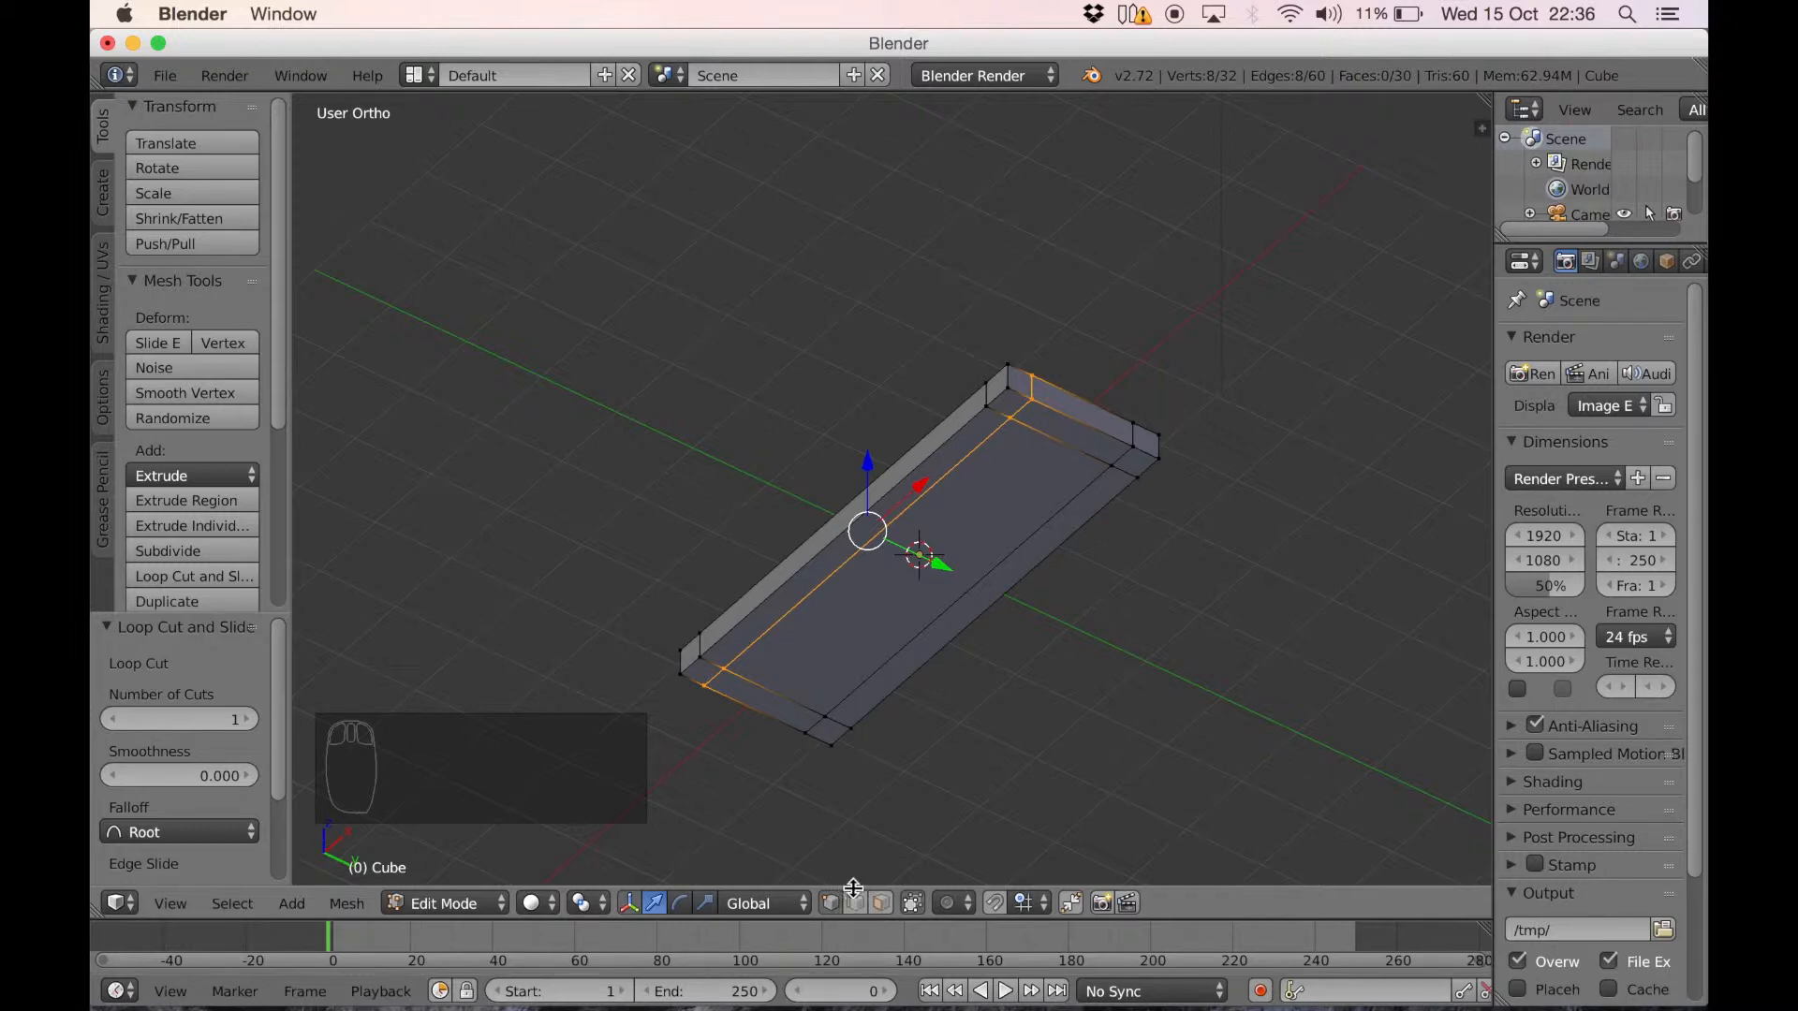
pyautogui.rightClick(881, 908)
pyautogui.click(882, 903)
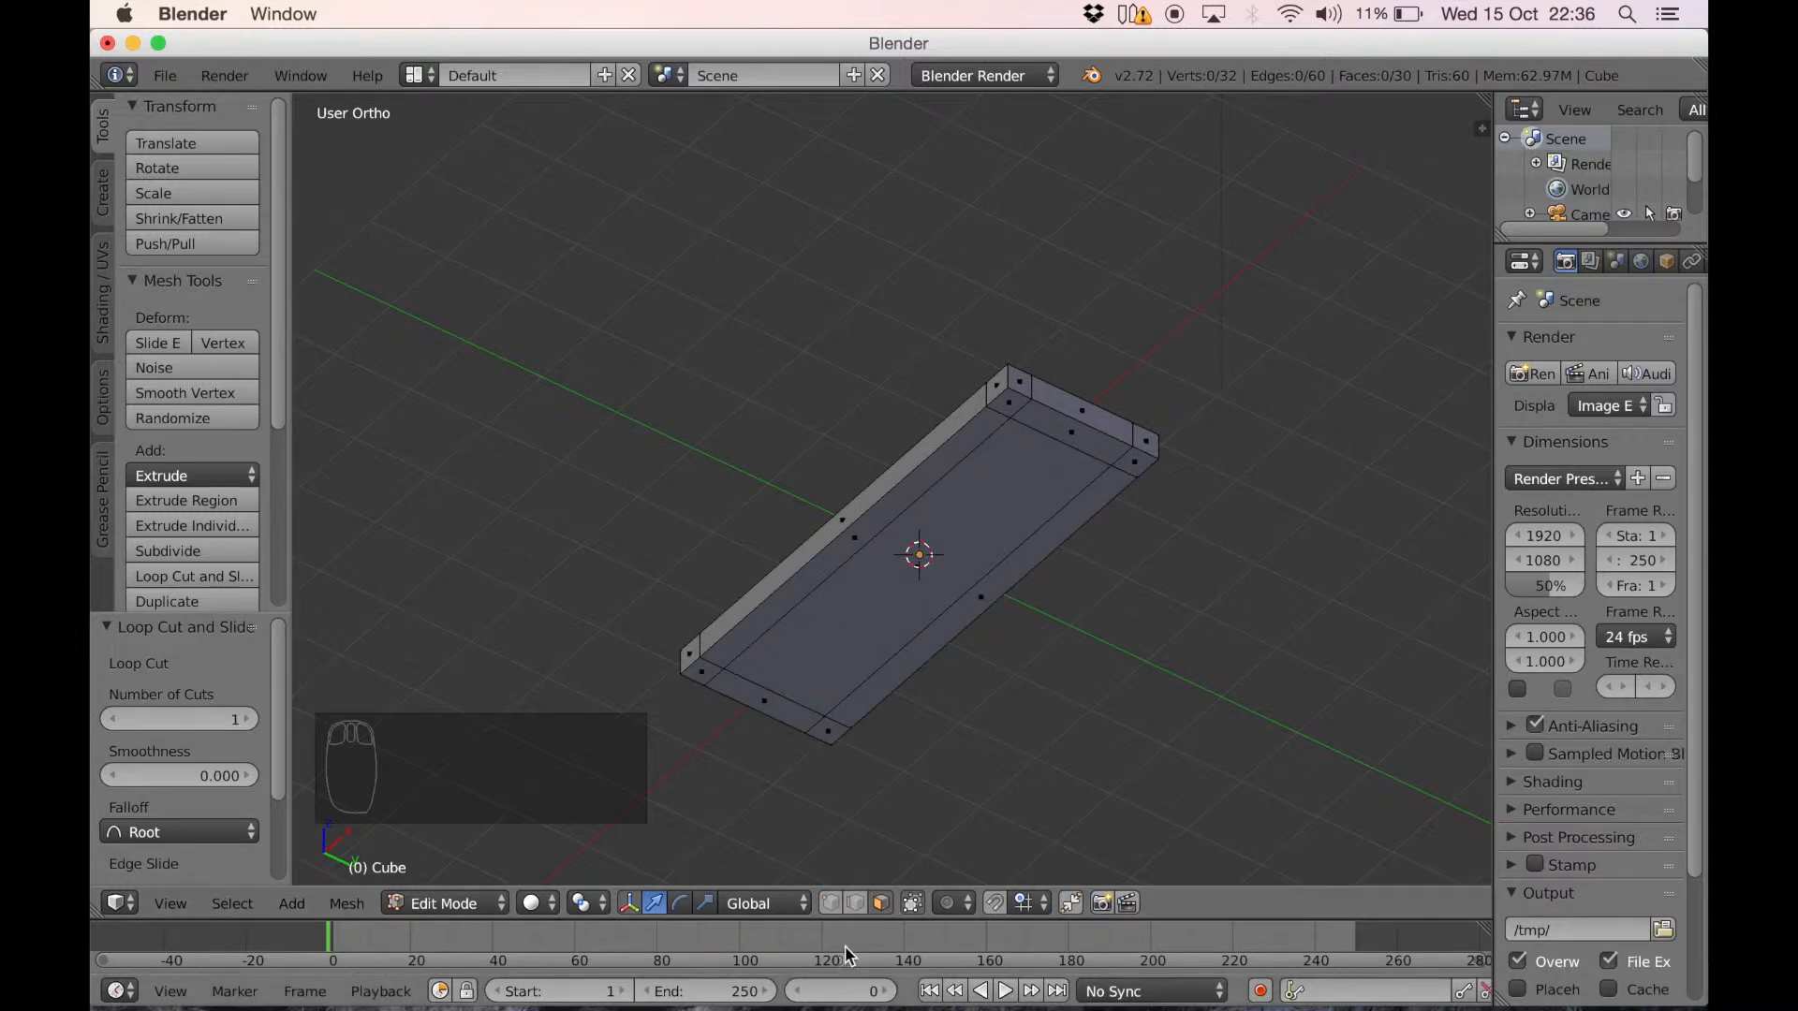
pyautogui.click(830, 903)
pyautogui.rightClick(717, 670)
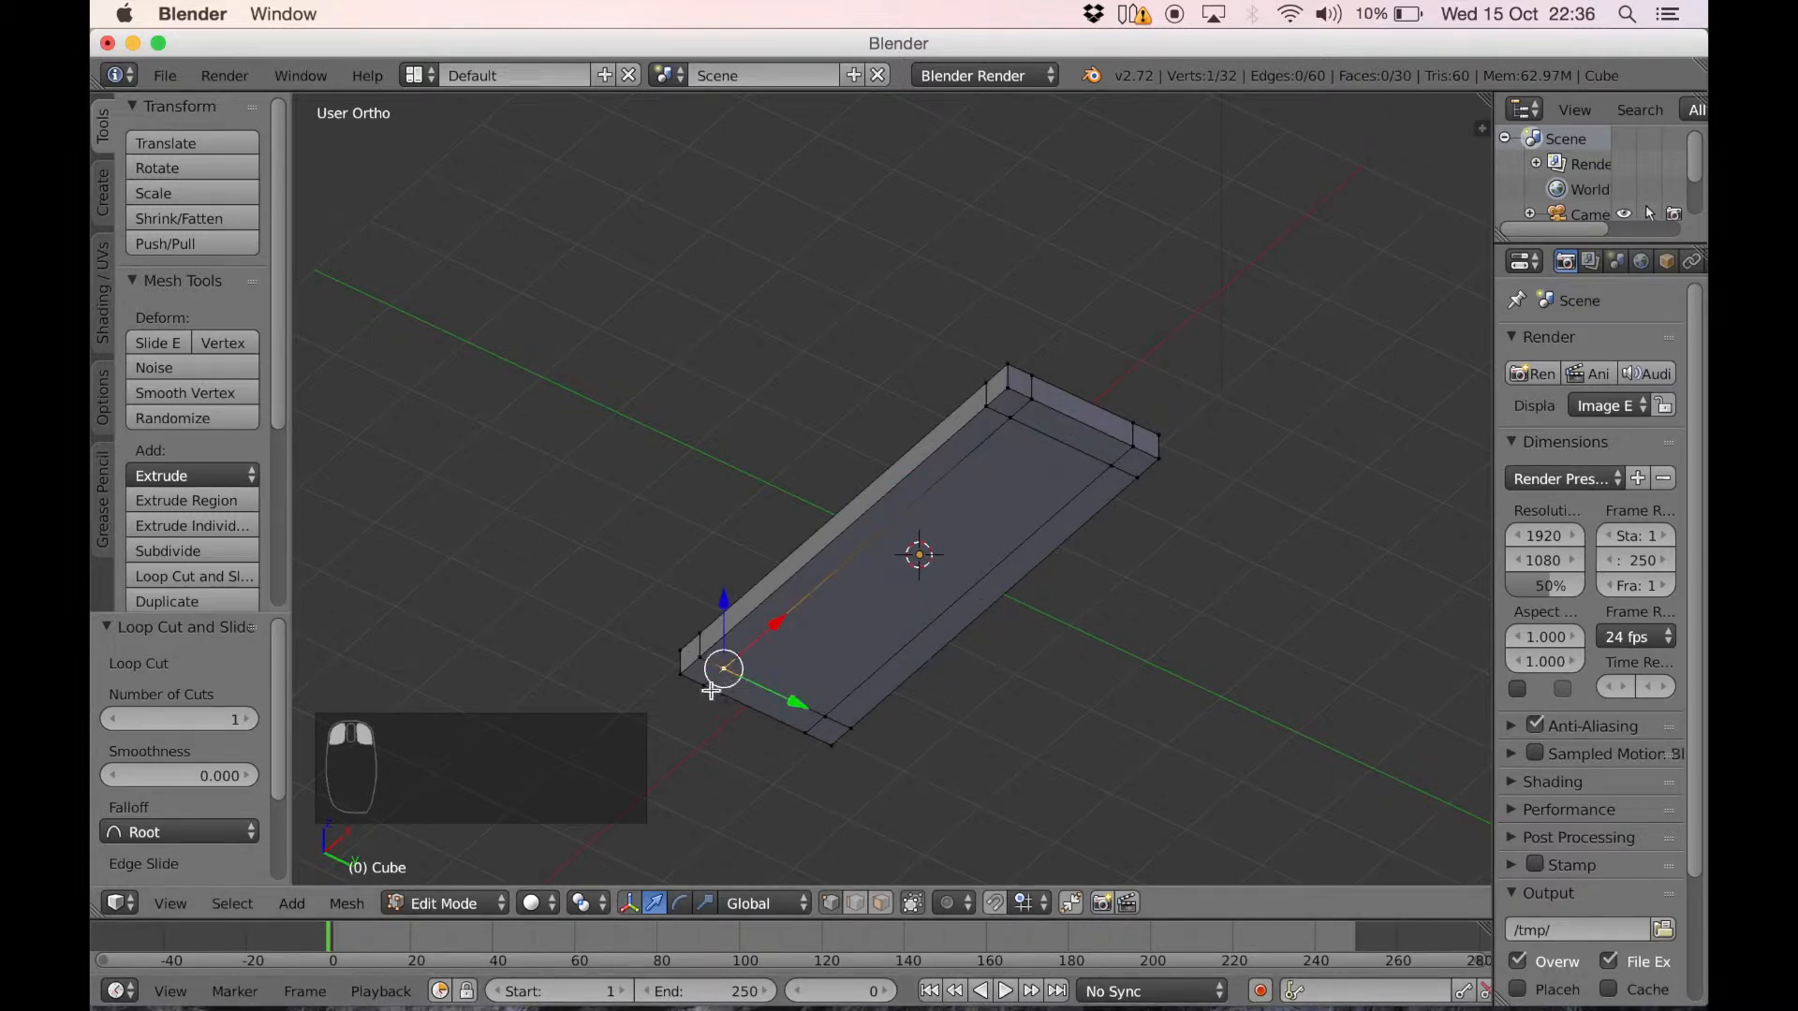
pyautogui.click(880, 902)
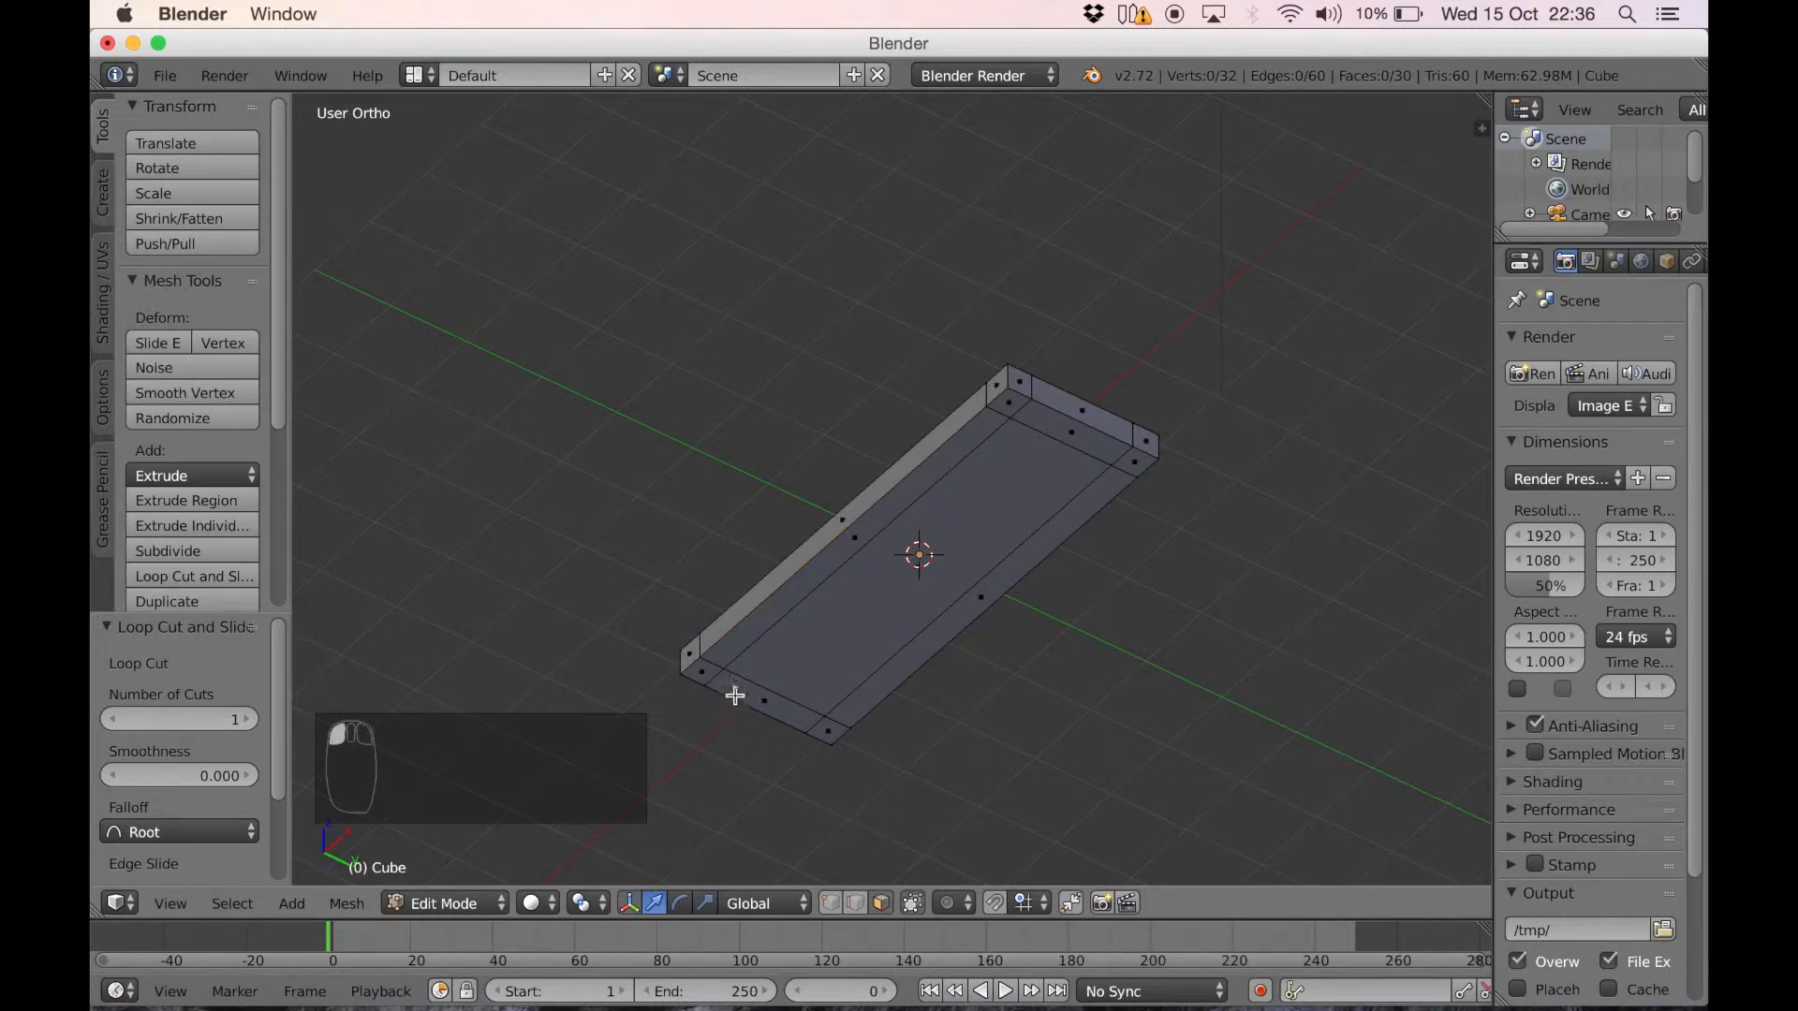
# Select the four small corner faces together on the underside of the slab
pyautogui.rightClick(847, 655)
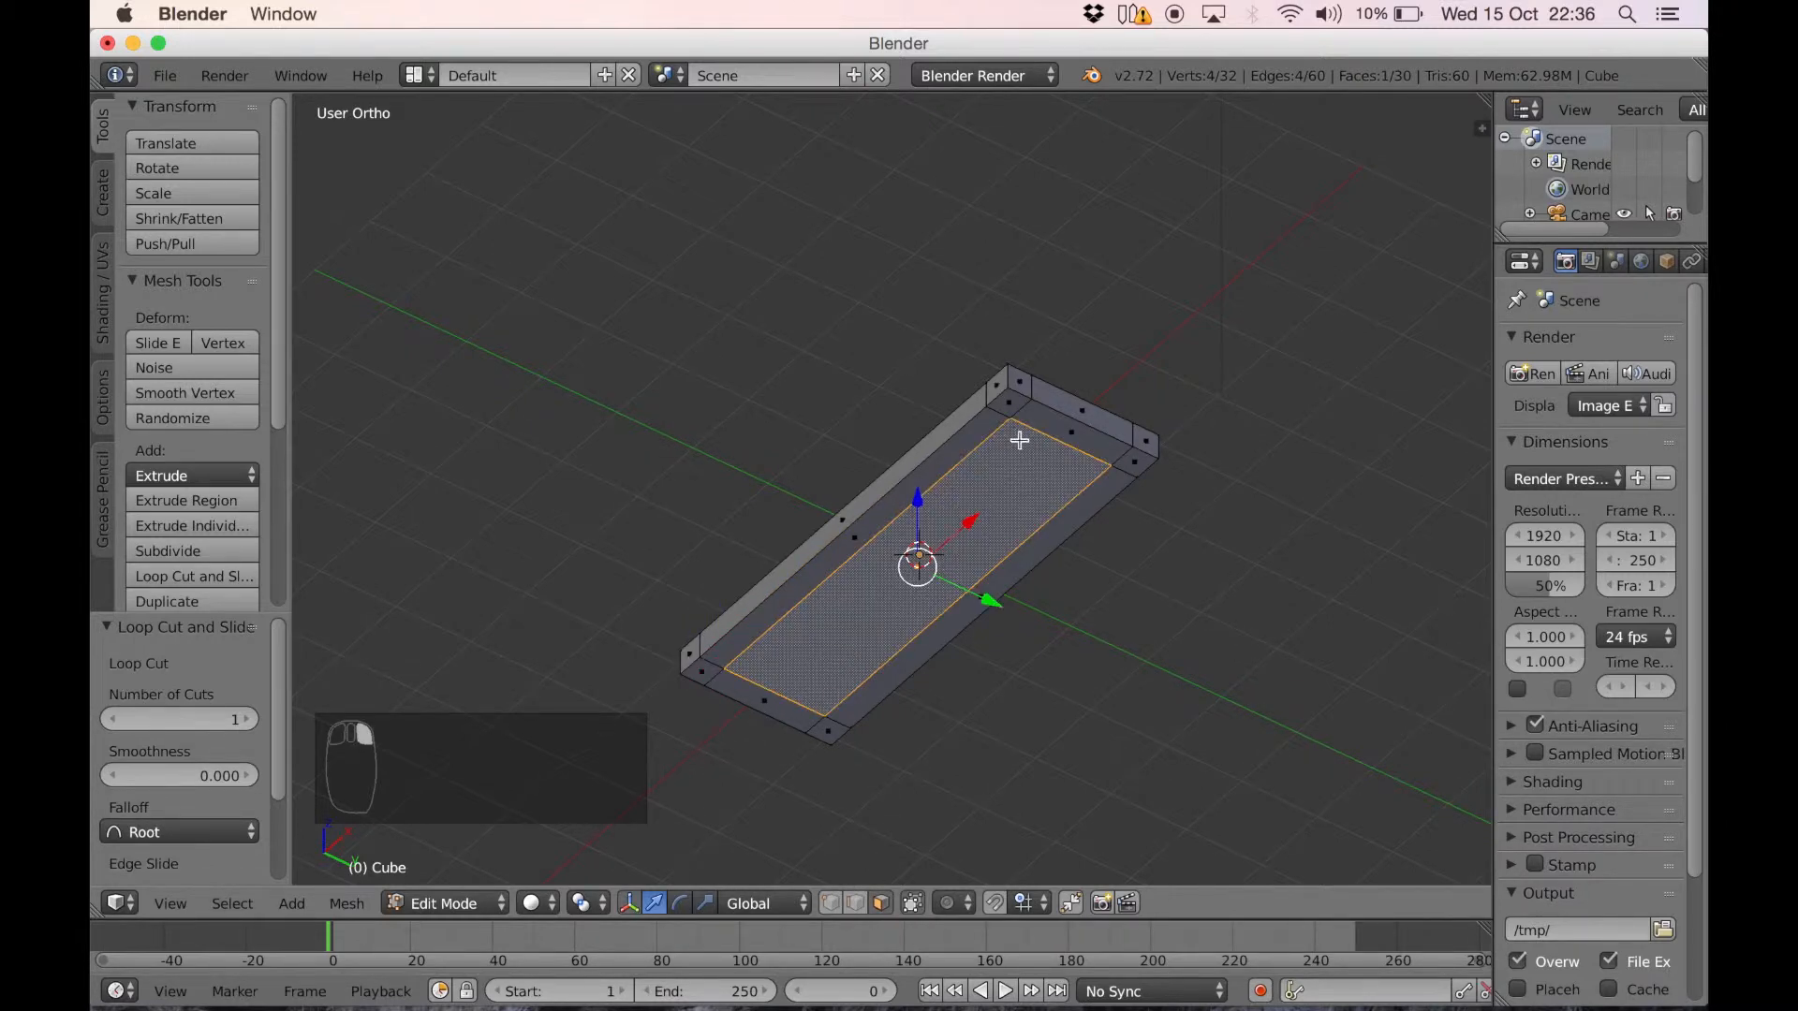
pyautogui.rightClick(1010, 405)
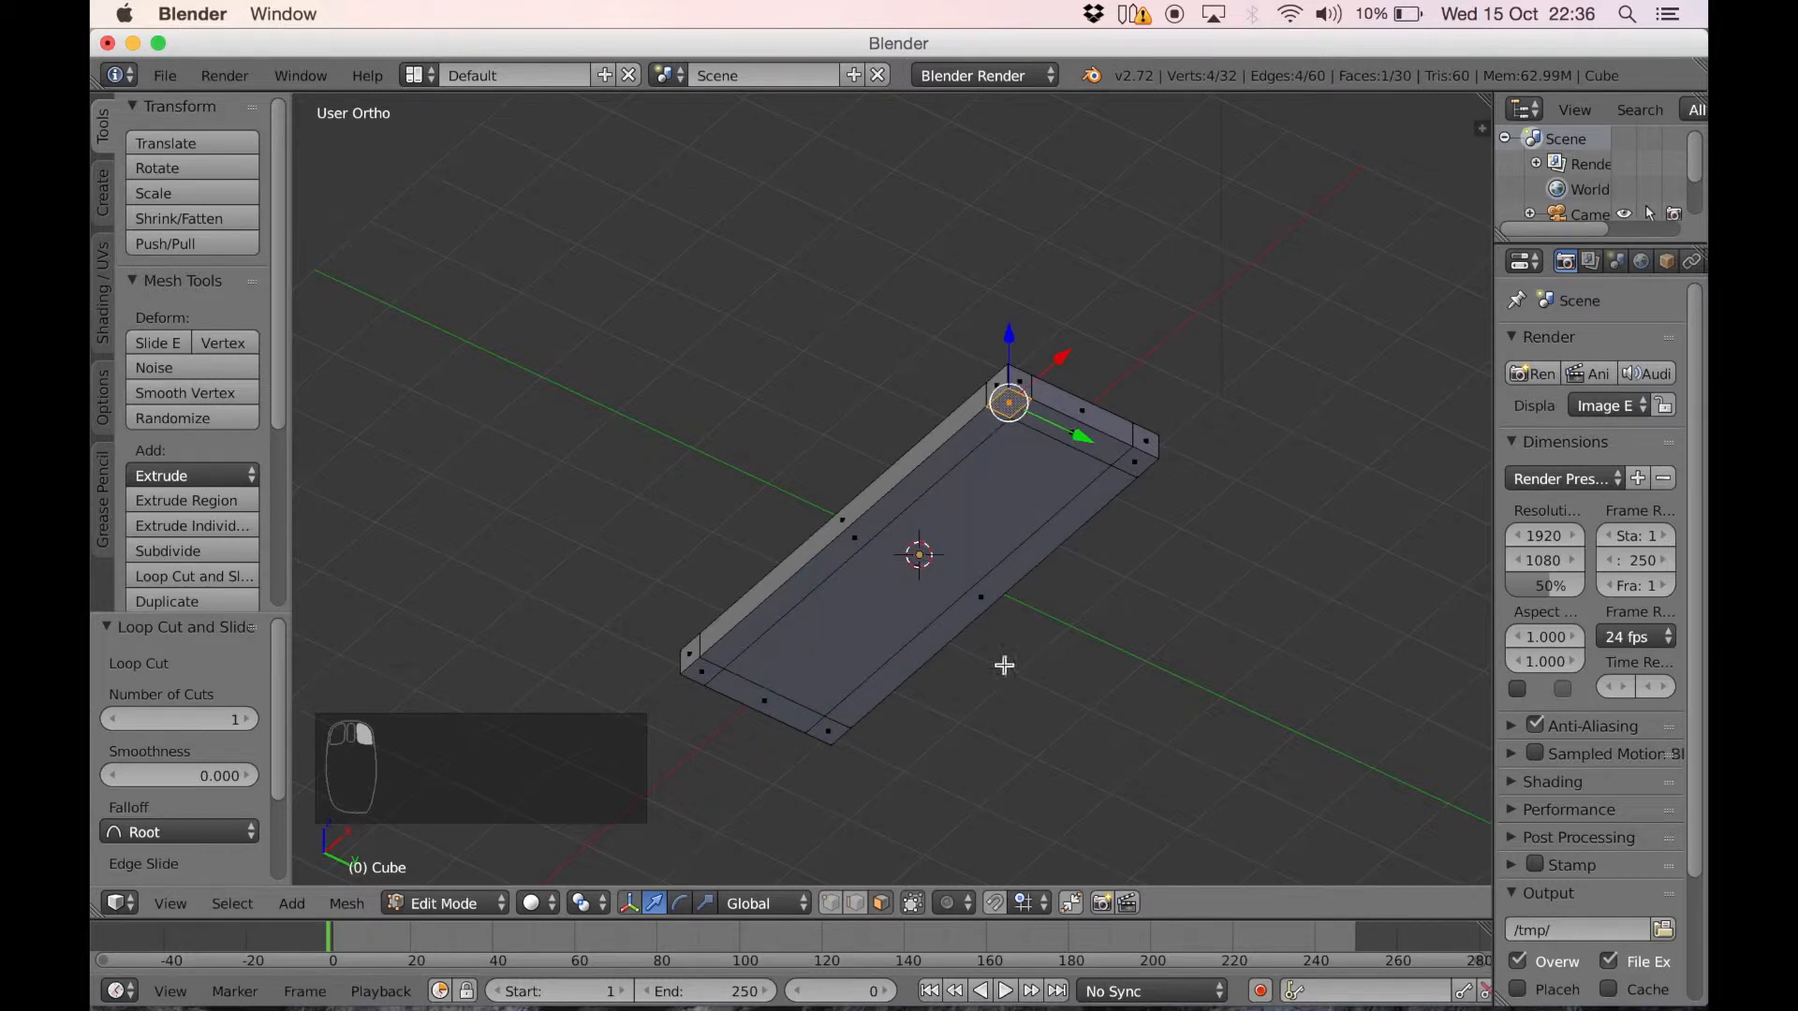
pyautogui.rightClick(707, 671)
pyautogui.keyDown('shift'); pyautogui.rightClick(838, 732); pyautogui.keyUp('shift')
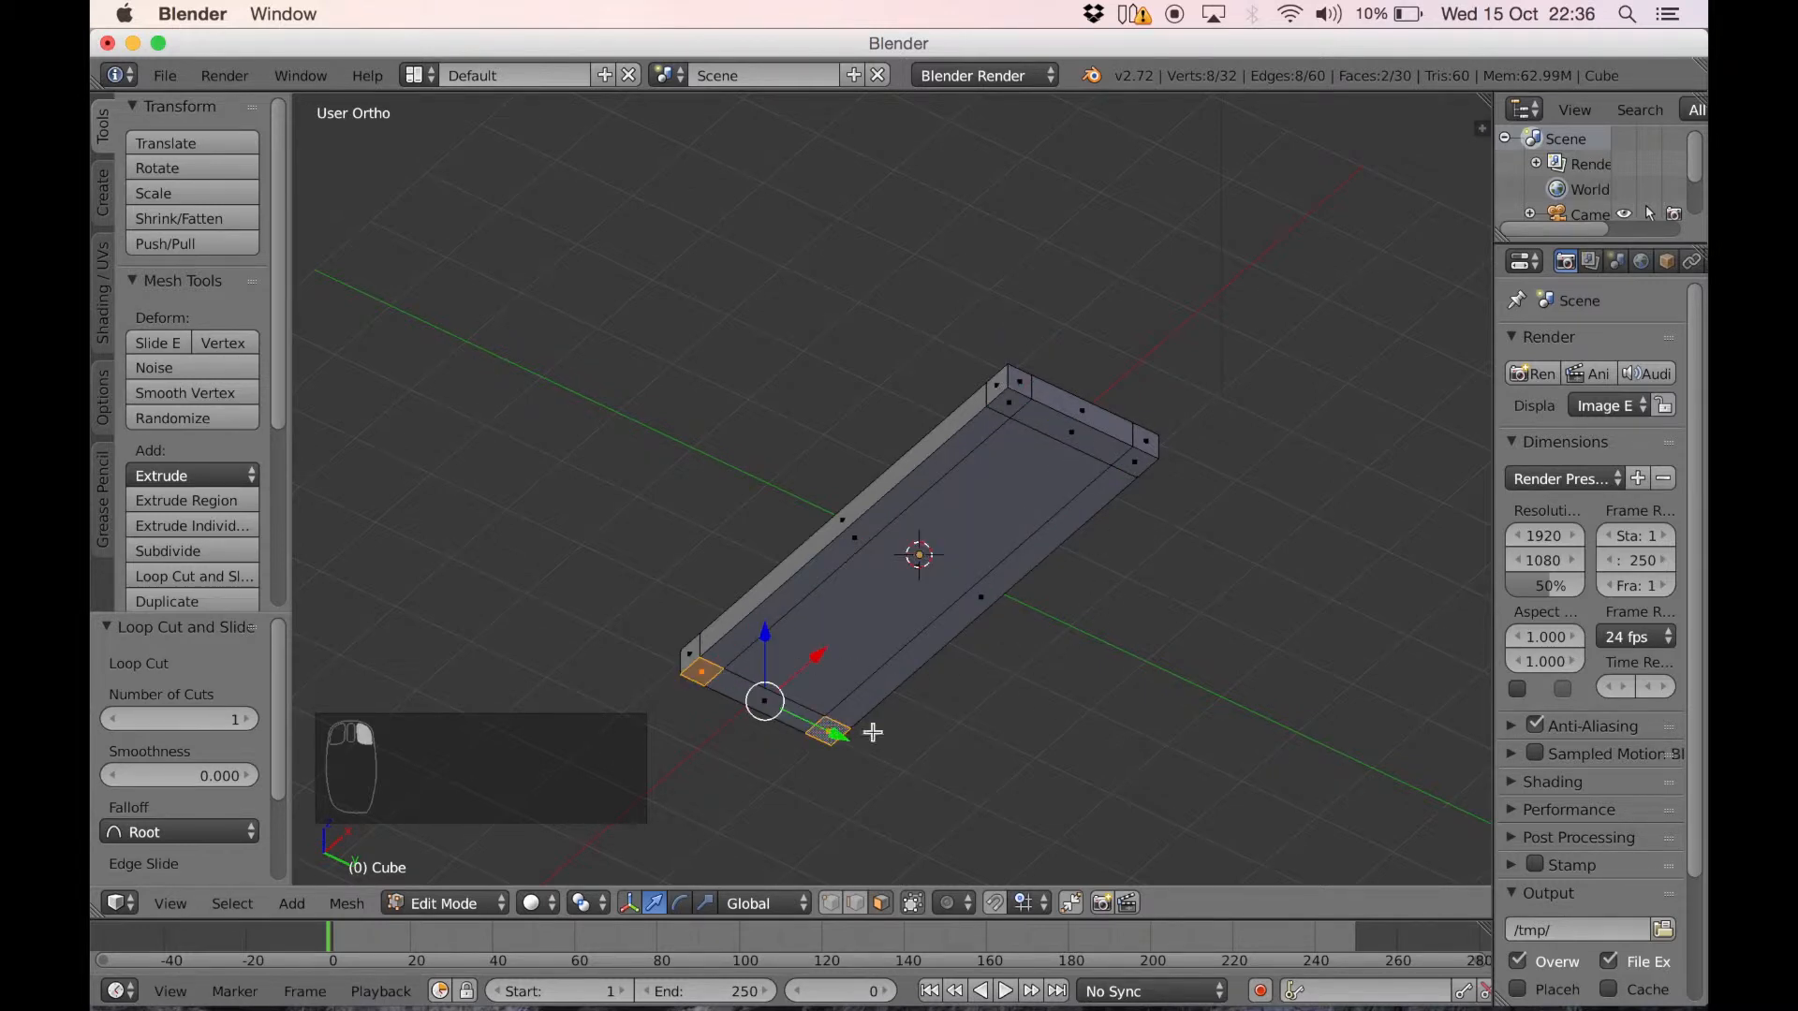
pyautogui.keyDown('shift'); pyautogui.rightClick(1136, 464); pyautogui.keyUp('shift')
pyautogui.keyDown('shift'); pyautogui.rightClick(1013, 403); pyautogui.keyUp('shift')
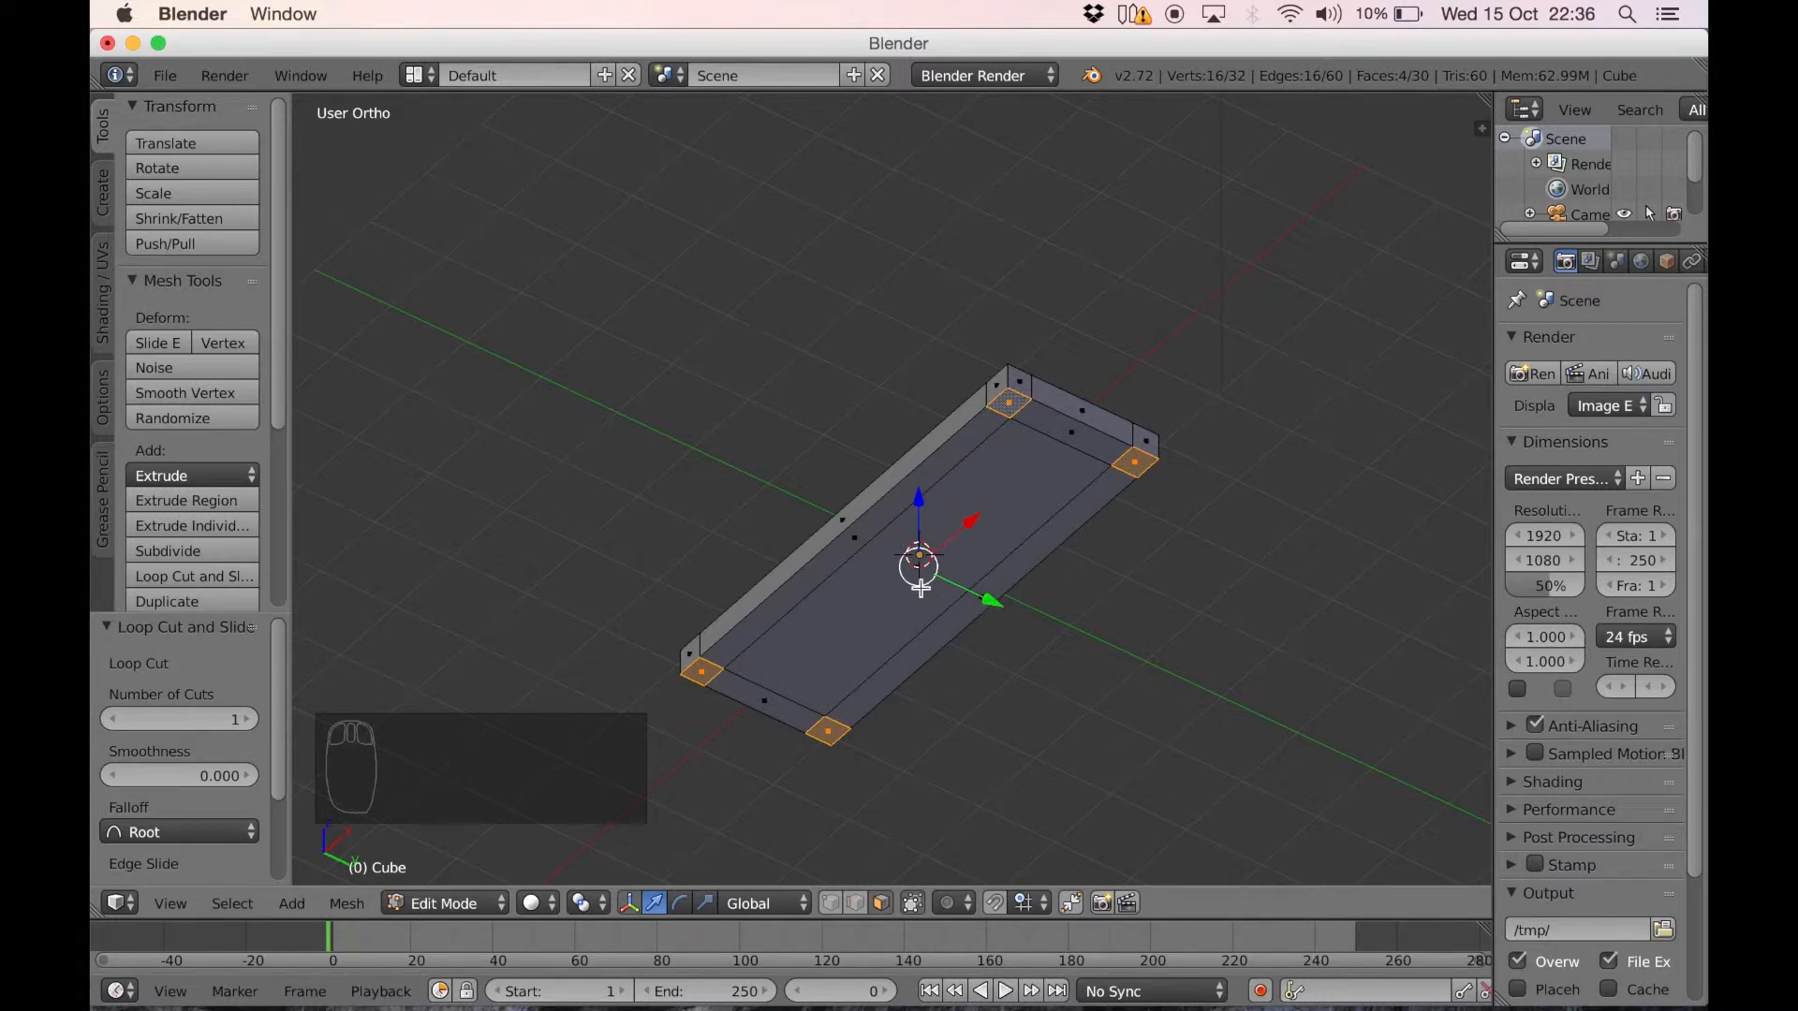
pyautogui.moveTo(834, 509); pyautogui.dragTo(891, 557, button='middle')
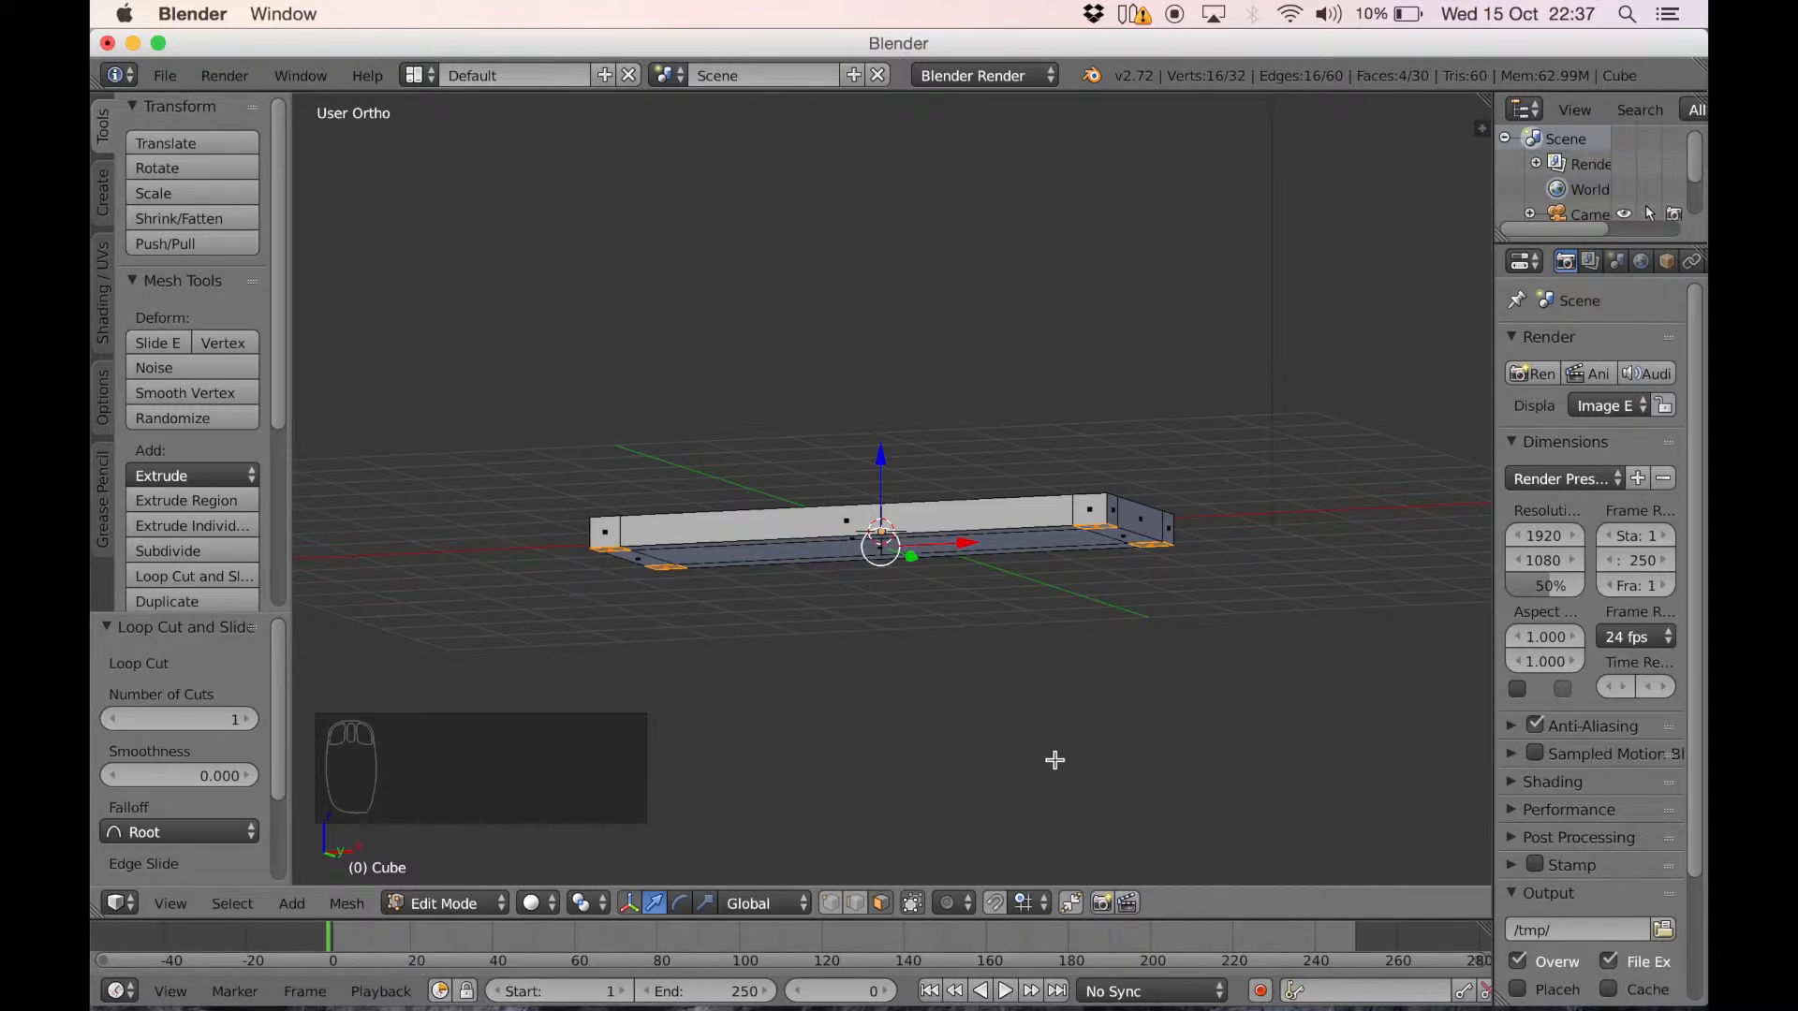
# Extrude the four corner faces about 1.54 downward to form the table legs, and return to Object Mode
pyautogui.press('e')
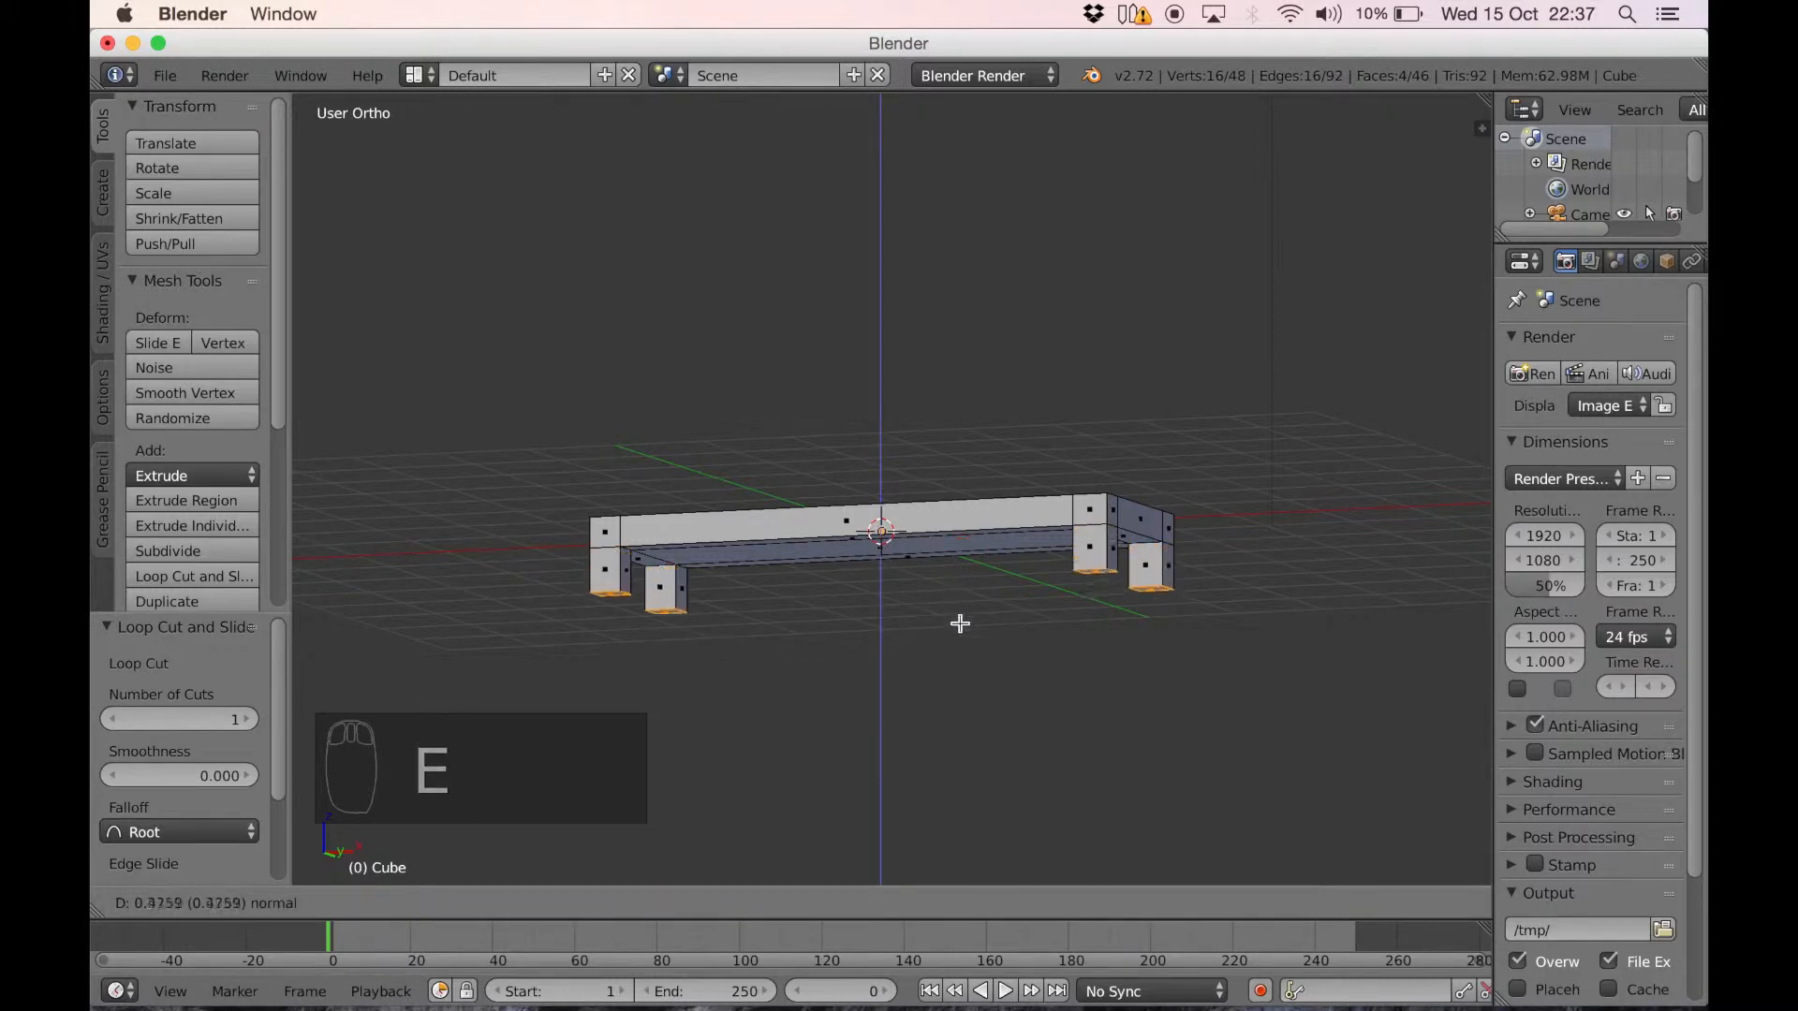
pyautogui.click(950, 721)
pyautogui.moveTo(809, 548); pyautogui.dragTo(969, 613, button='middle')
pyautogui.press('Tab')
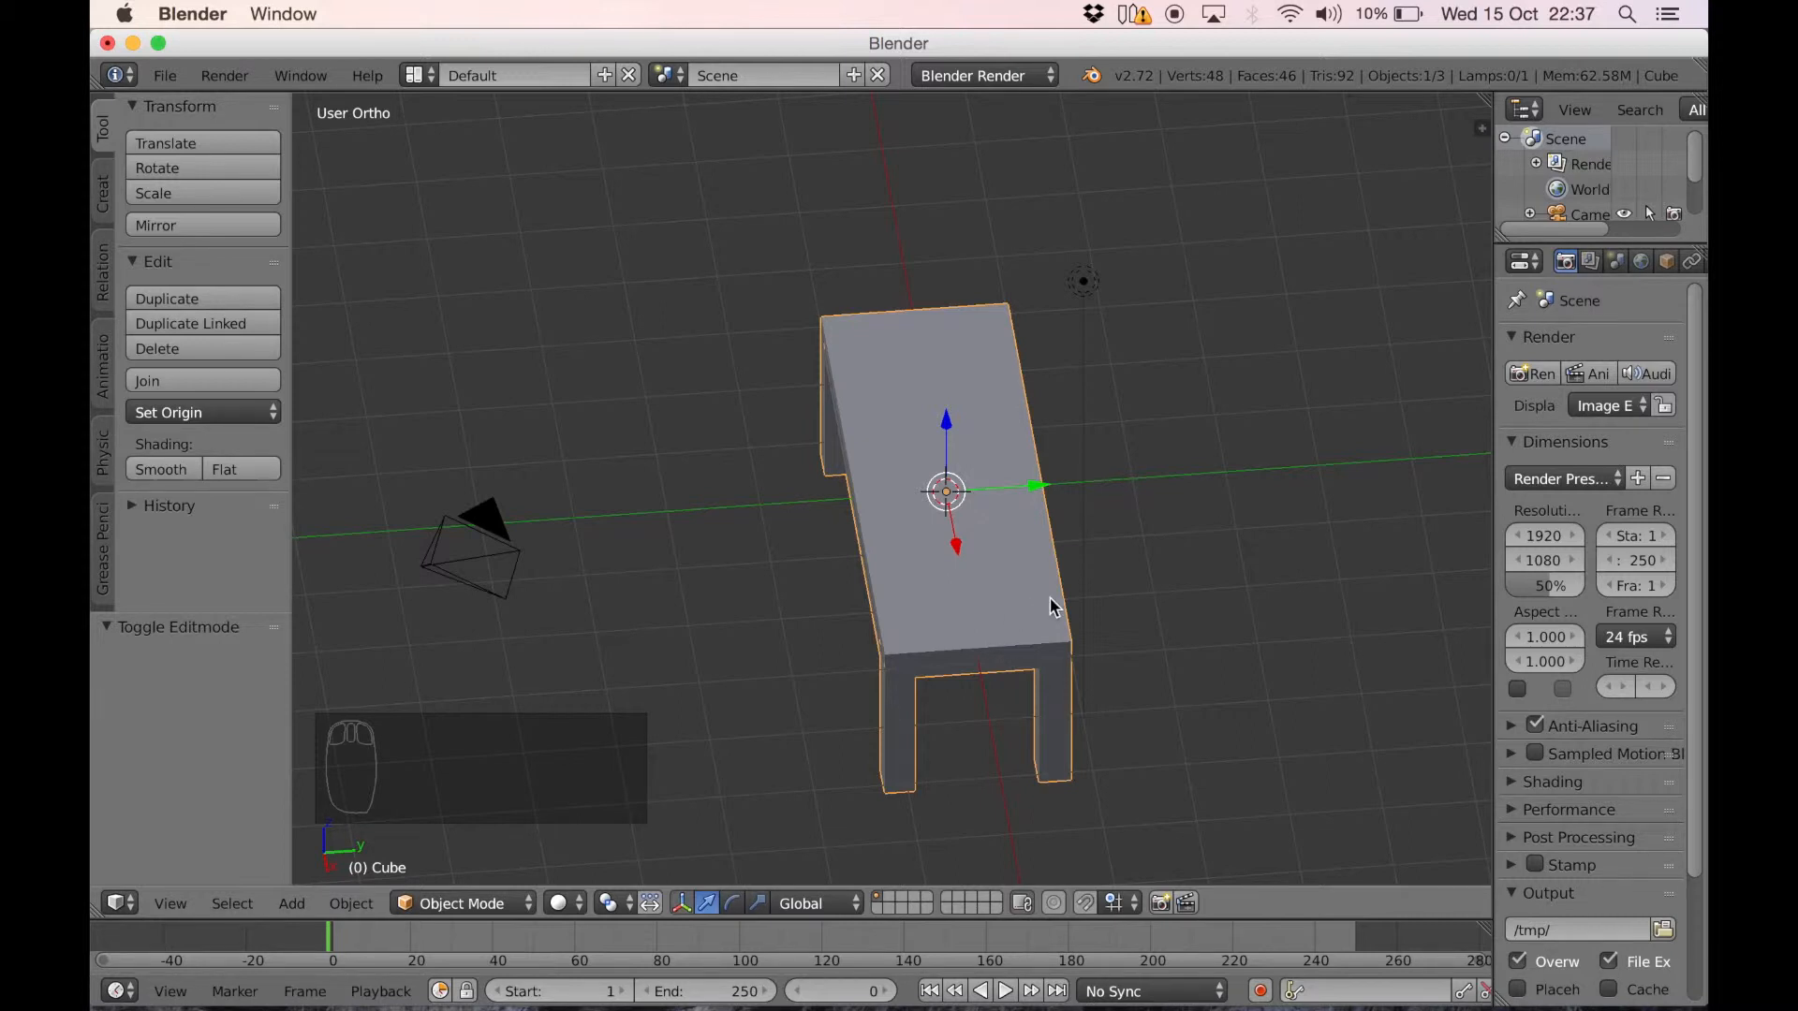
# Add a cube mesh and move it about 2.73 along Y so it stands beside the table
pyautogui.hotkey('shift', 'a')
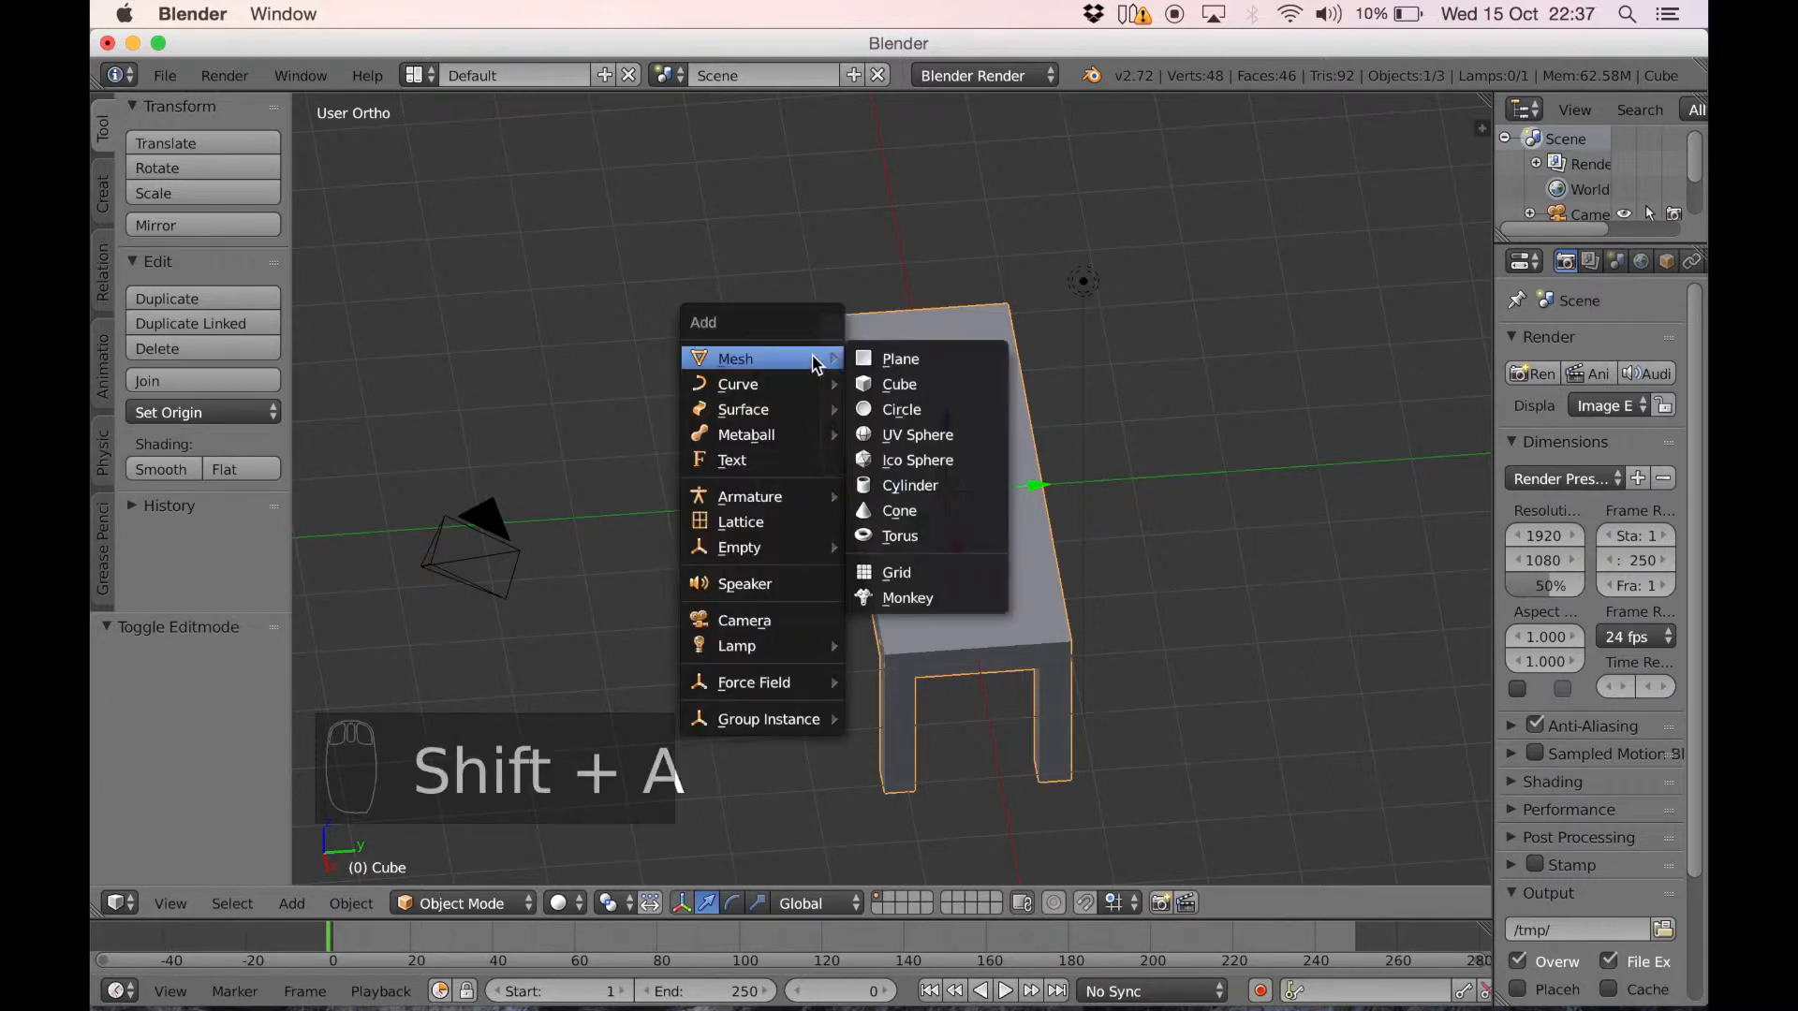
pyautogui.moveTo(775, 375)
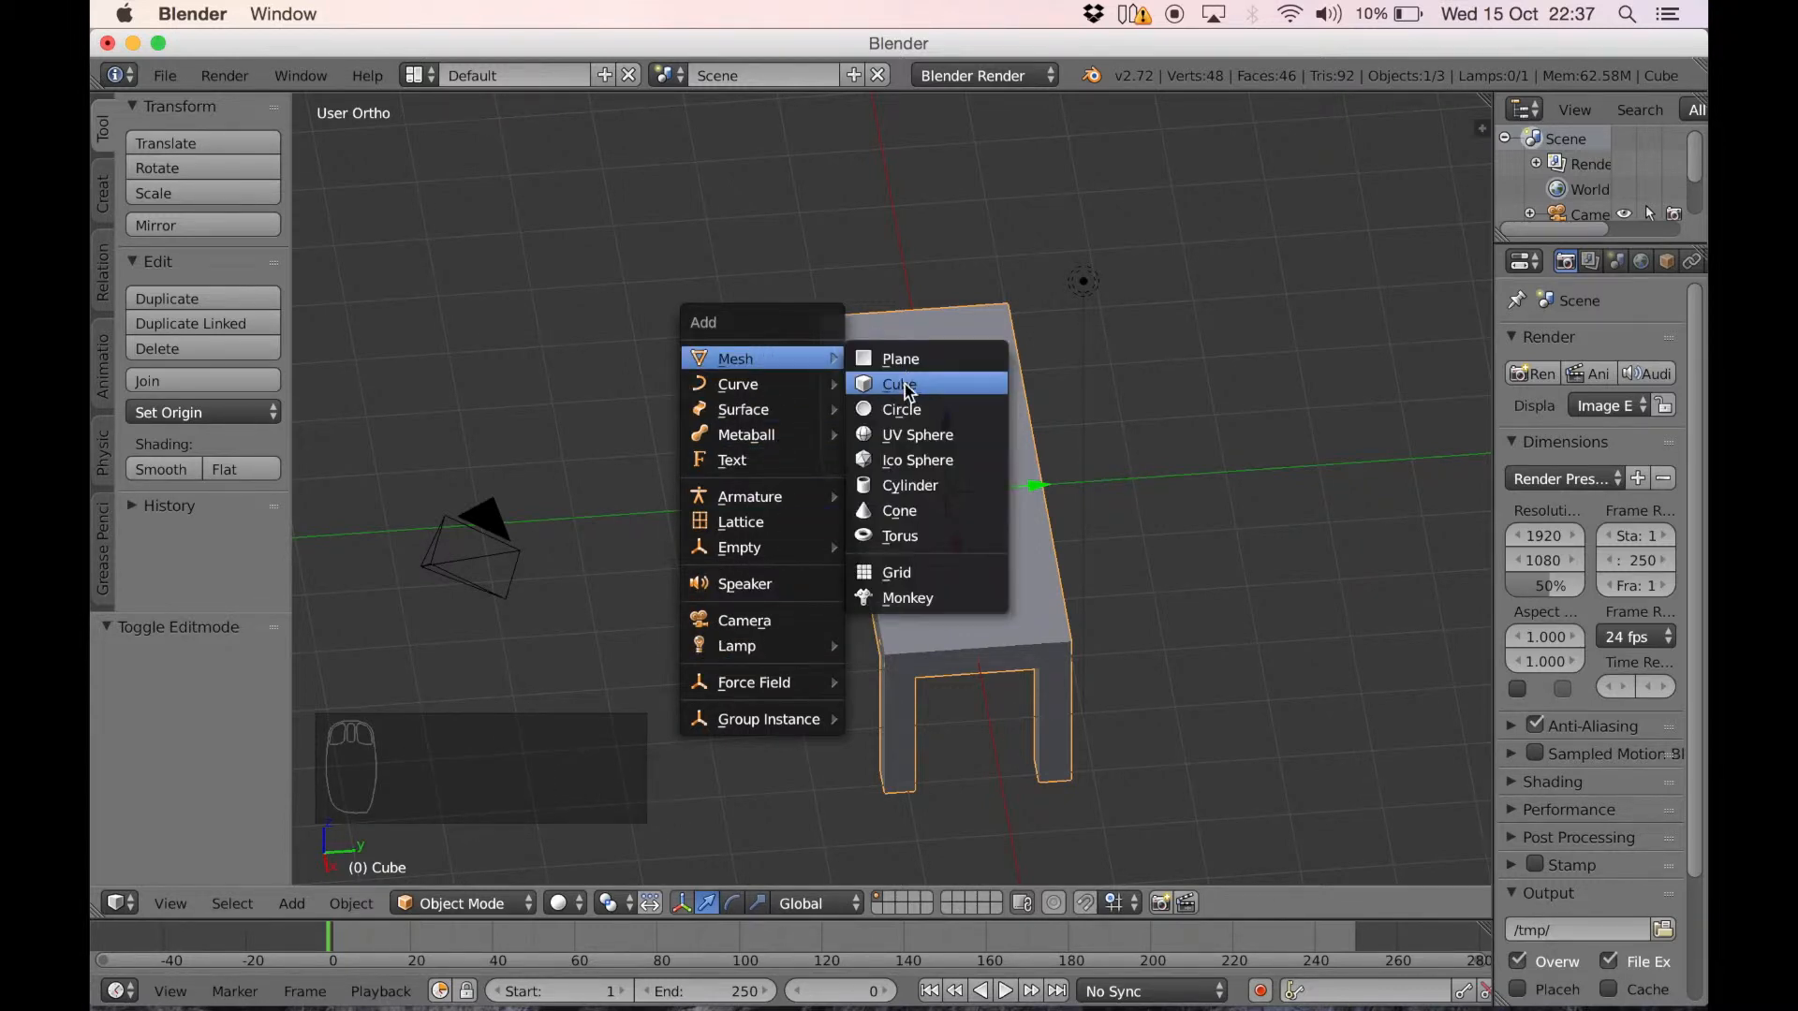
pyautogui.click(907, 388)
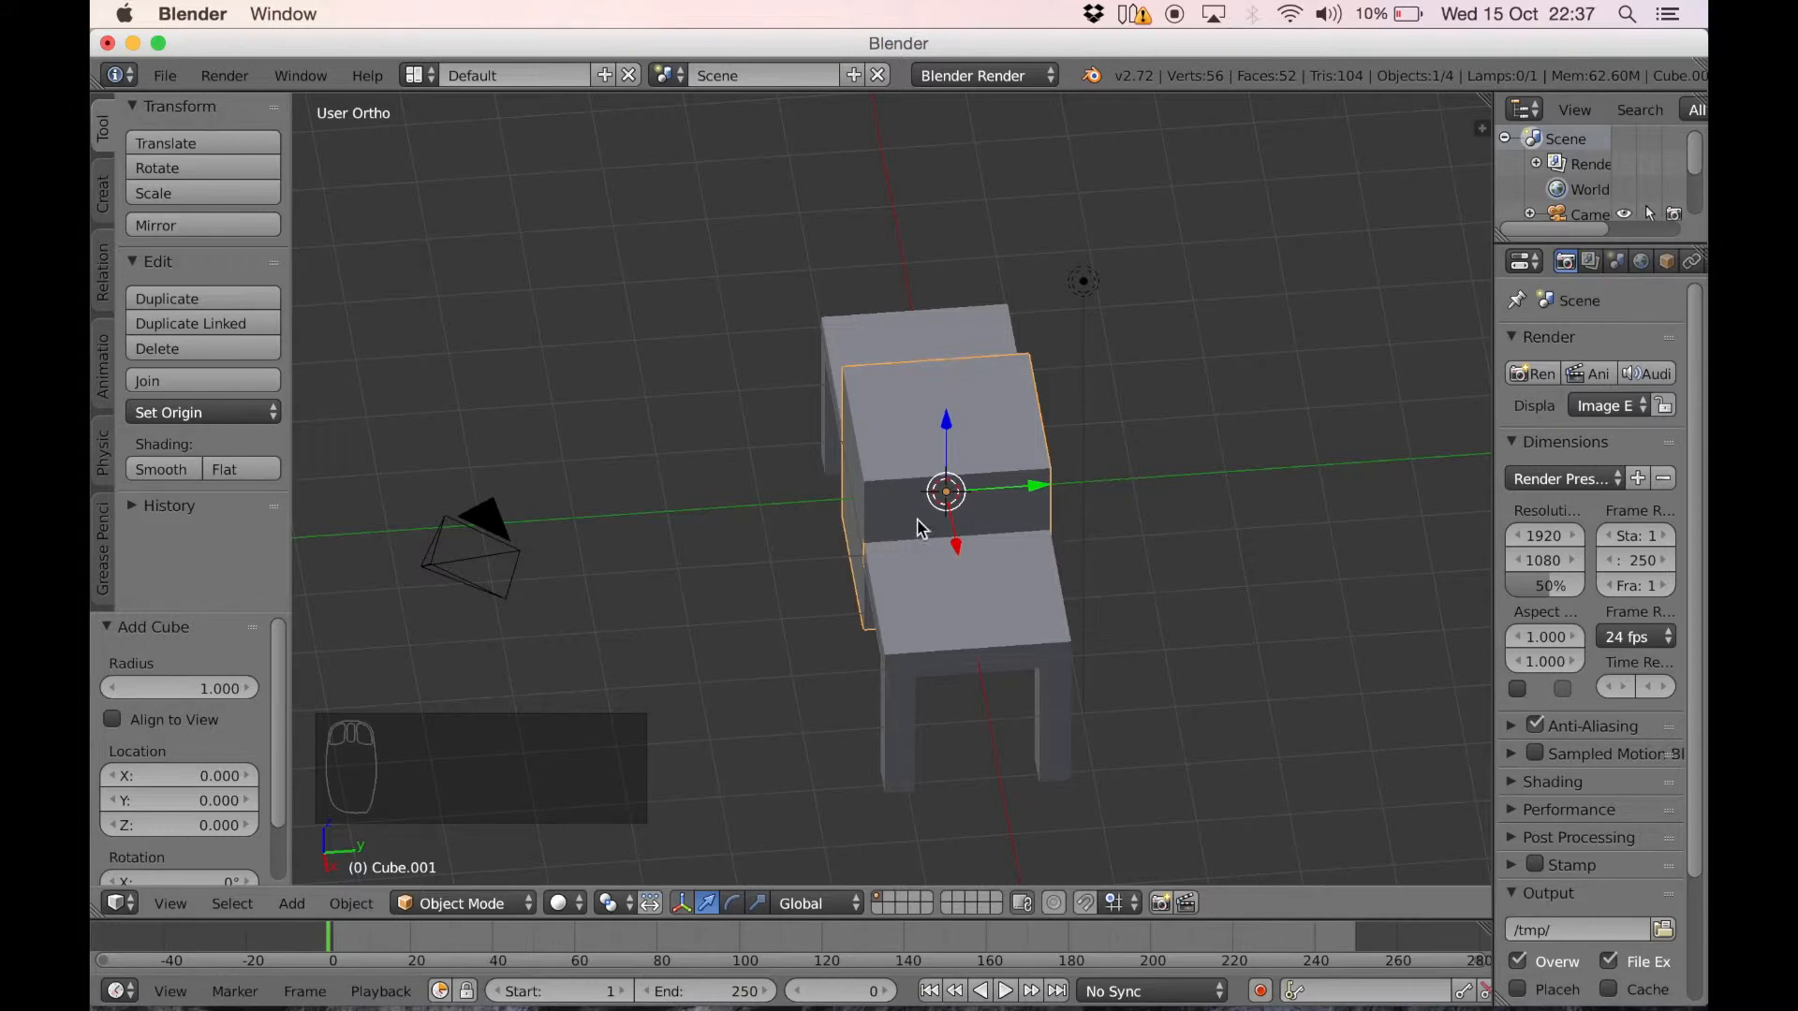
pyautogui.moveTo(1116, 536)
pyautogui.mouseDown(button='middle')
pyautogui.moveTo(654, 265)
pyautogui.moveTo(975, 490)
pyautogui.moveTo(1131, 521)
pyautogui.moveTo(1112, 526)
pyautogui.mouseUp(button='middle')
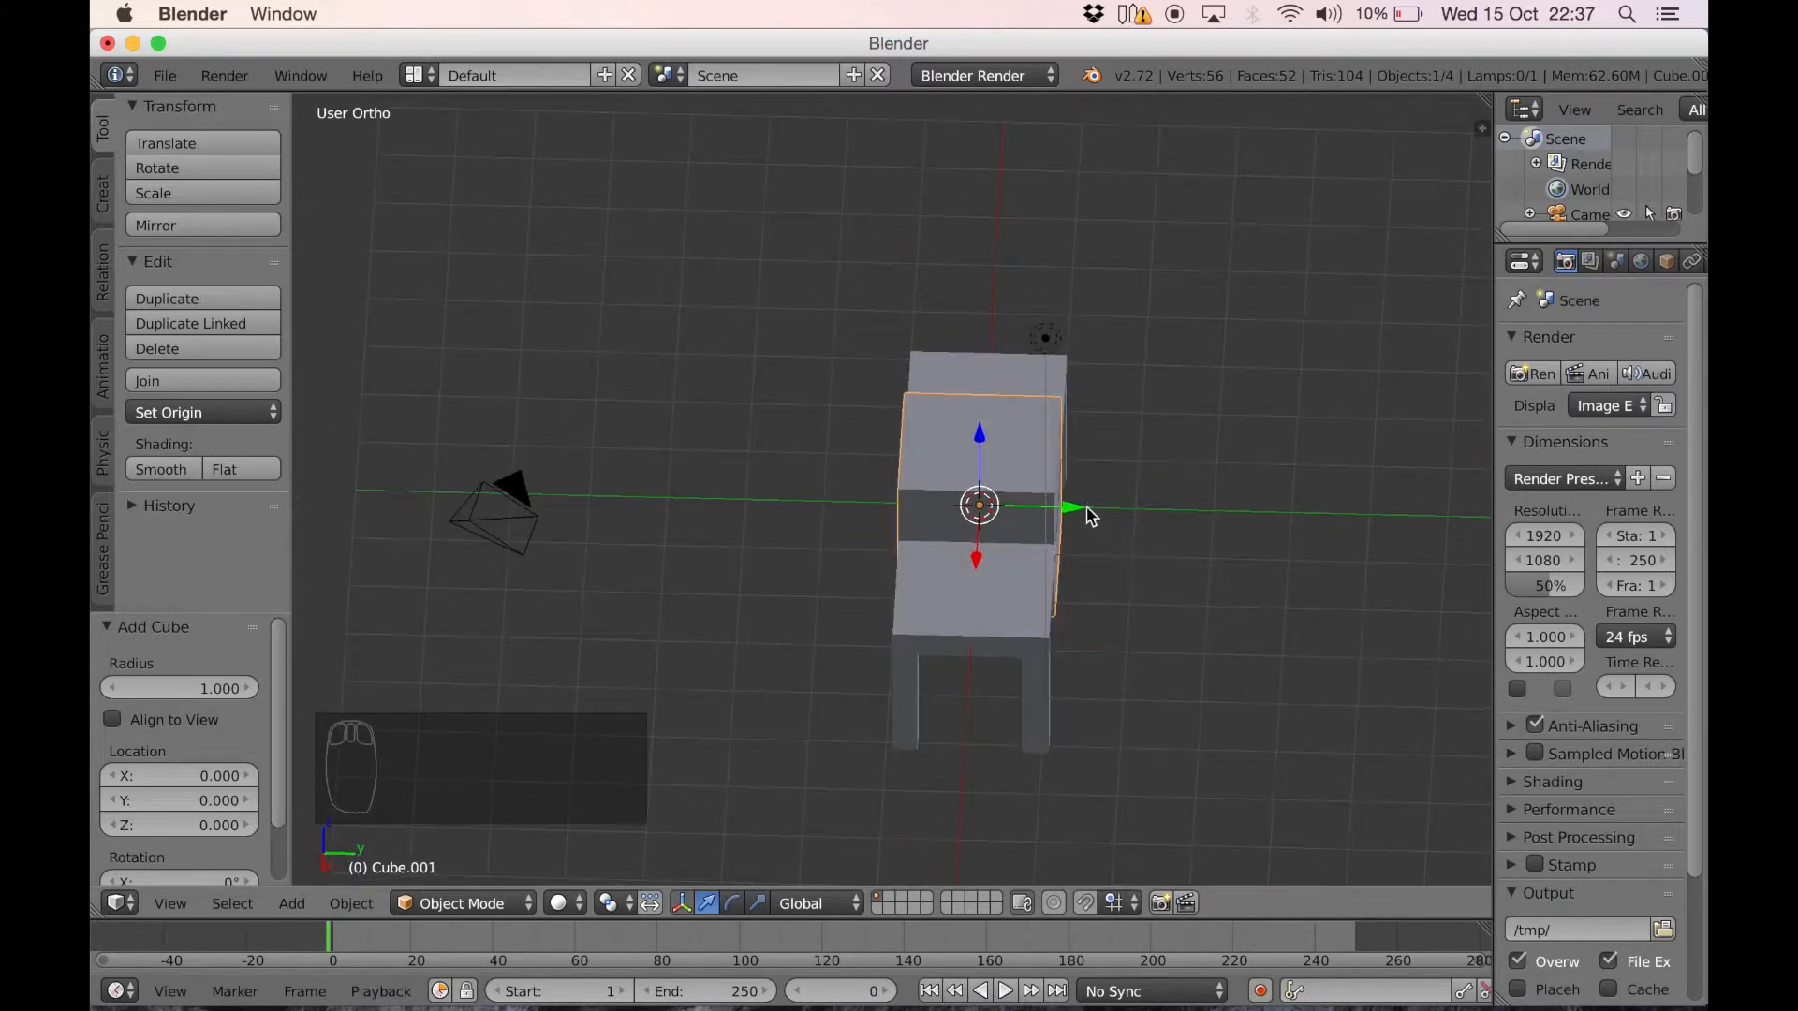
pyautogui.moveTo(1072, 513); pyautogui.dragTo(1288, 538)
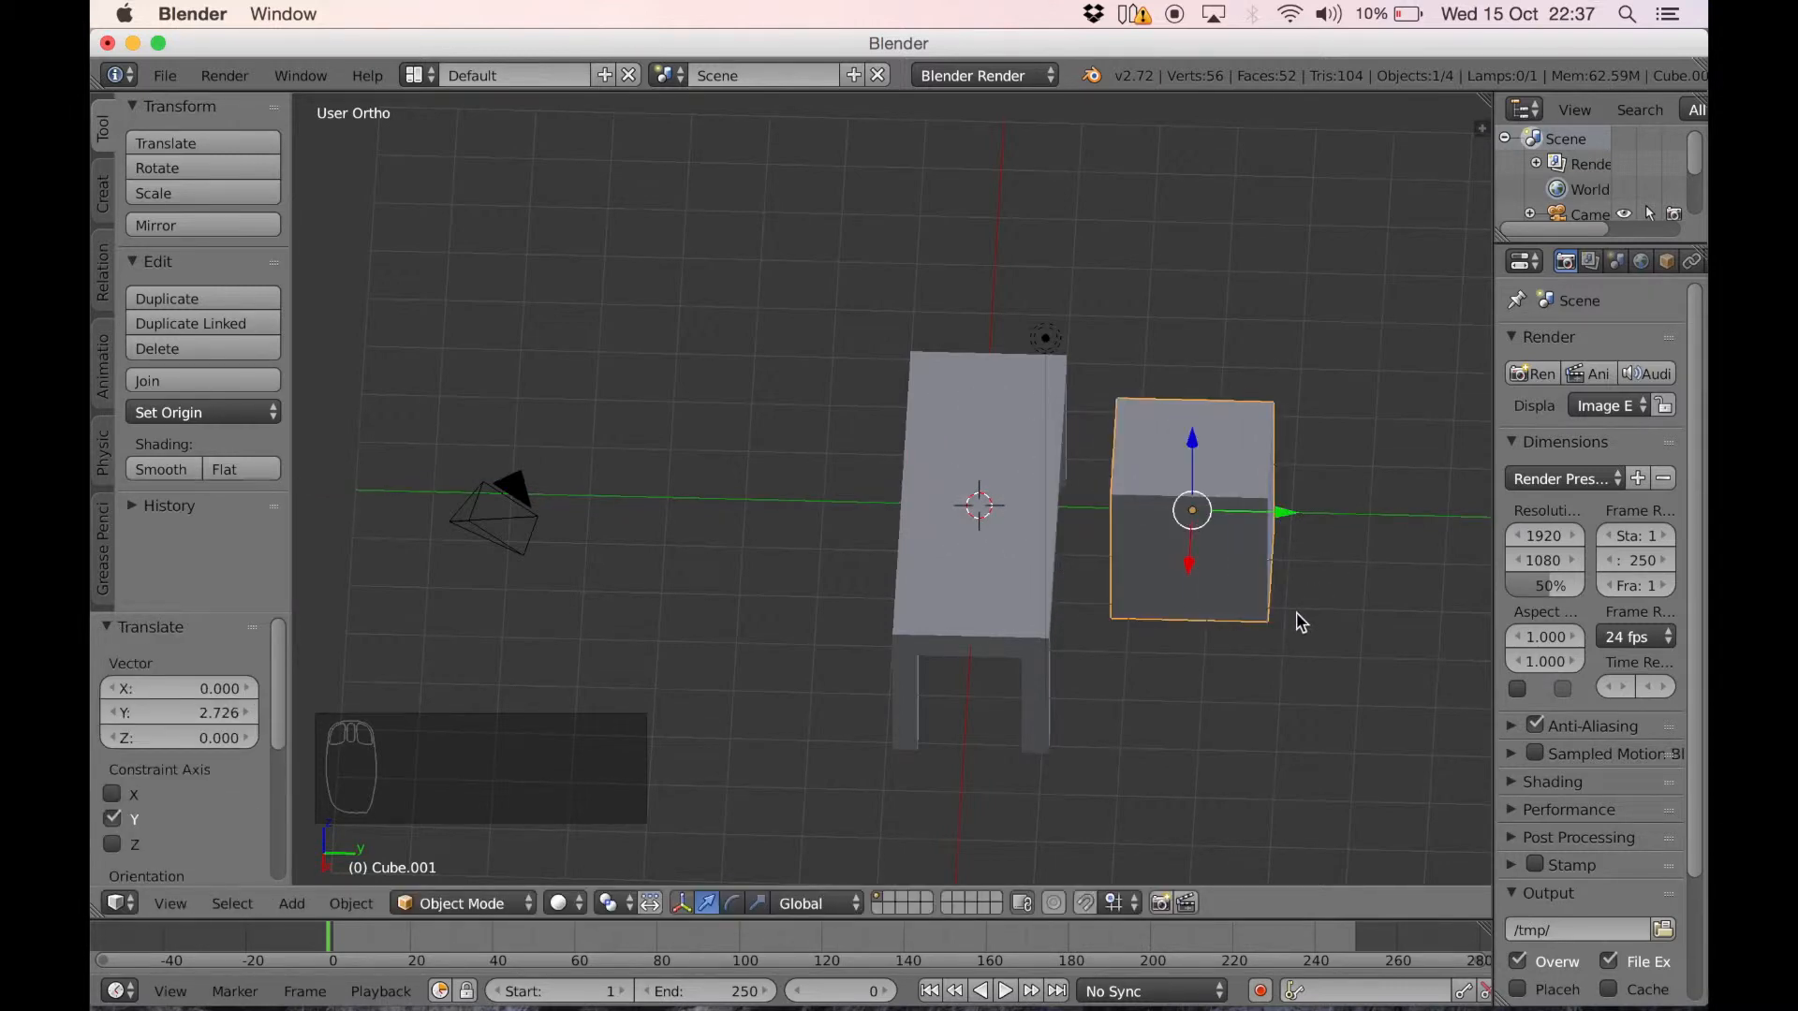
# Flatten the new cube into a thin seat slab by scaling it to about 0.158 along Z
pyautogui.press('s')
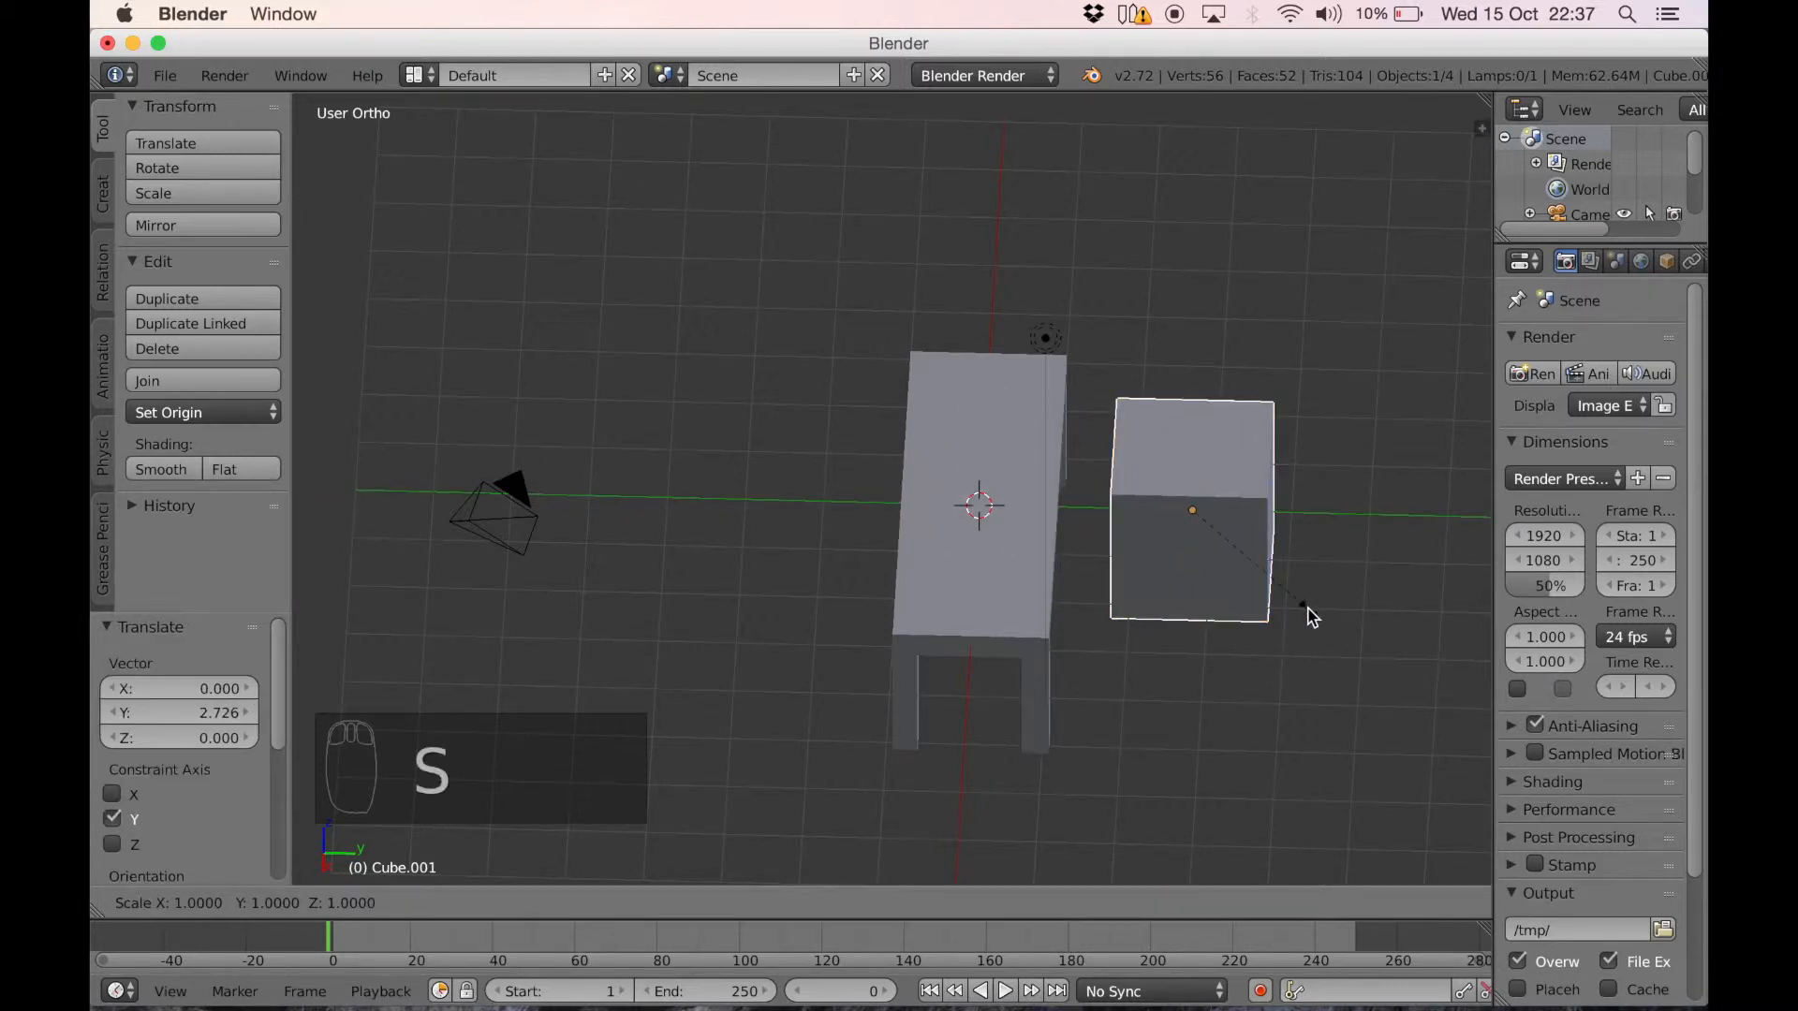
pyautogui.press('z')
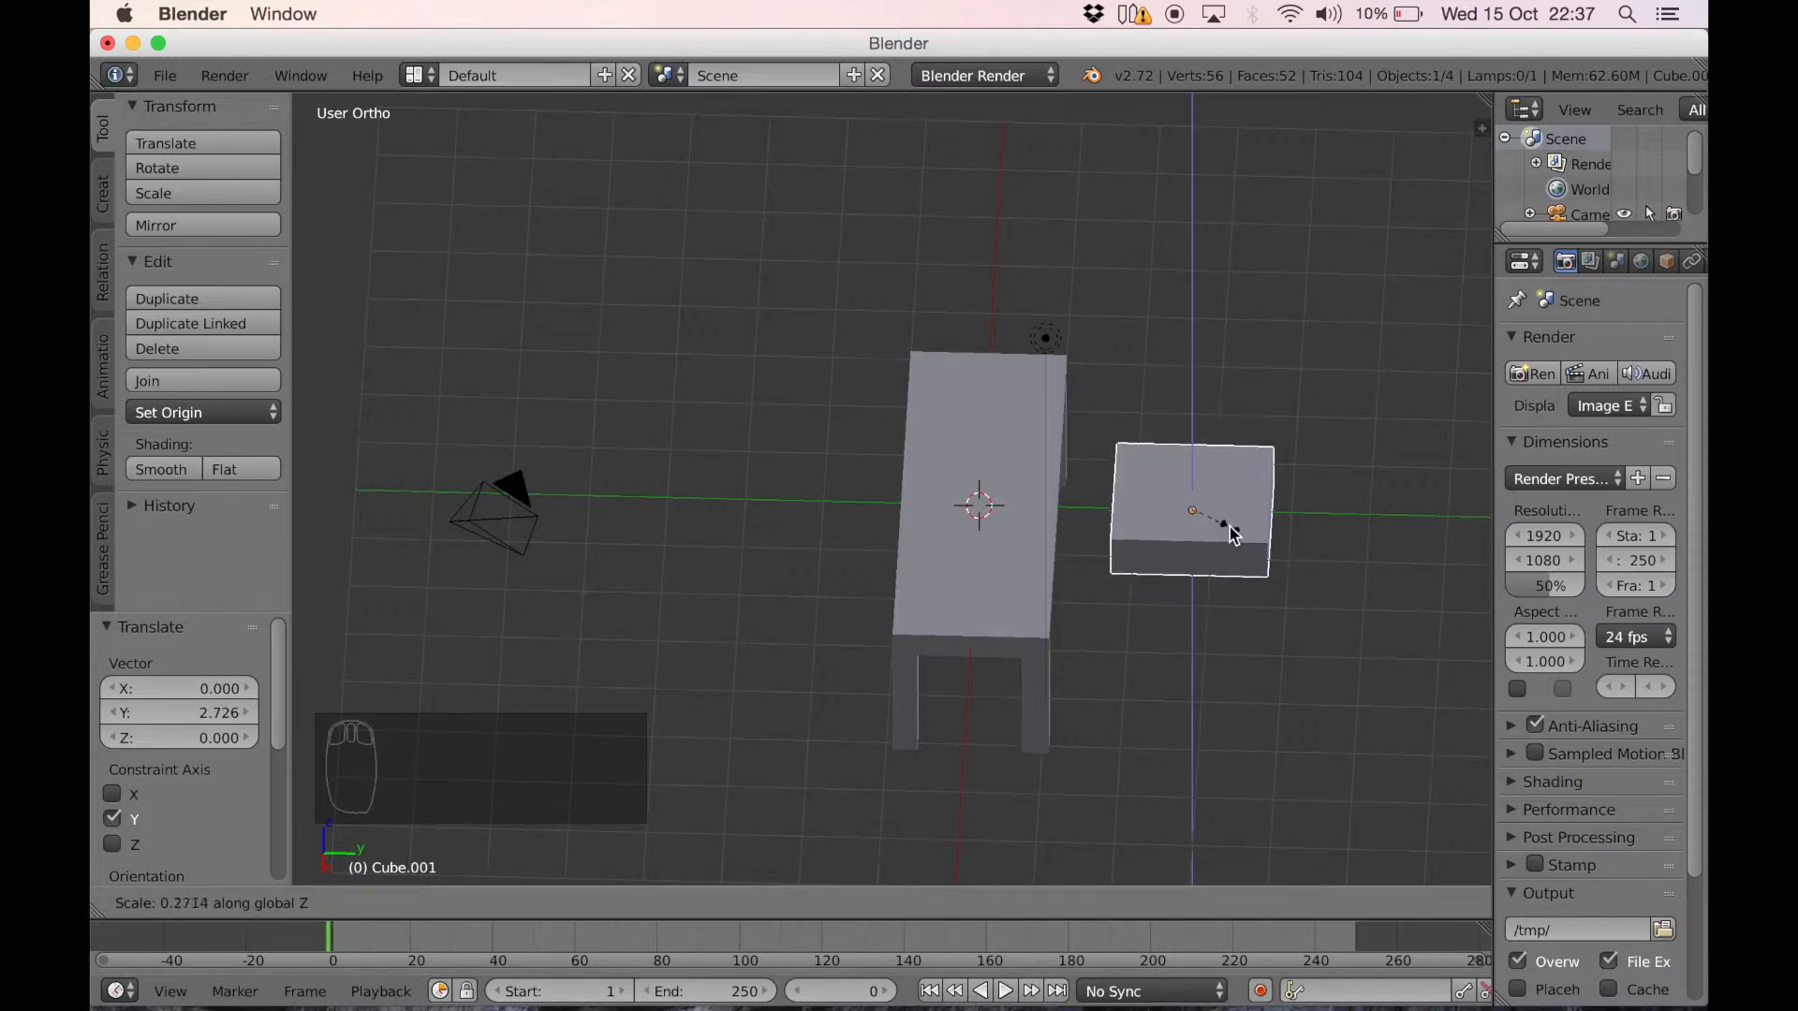
pyautogui.click(1220, 521)
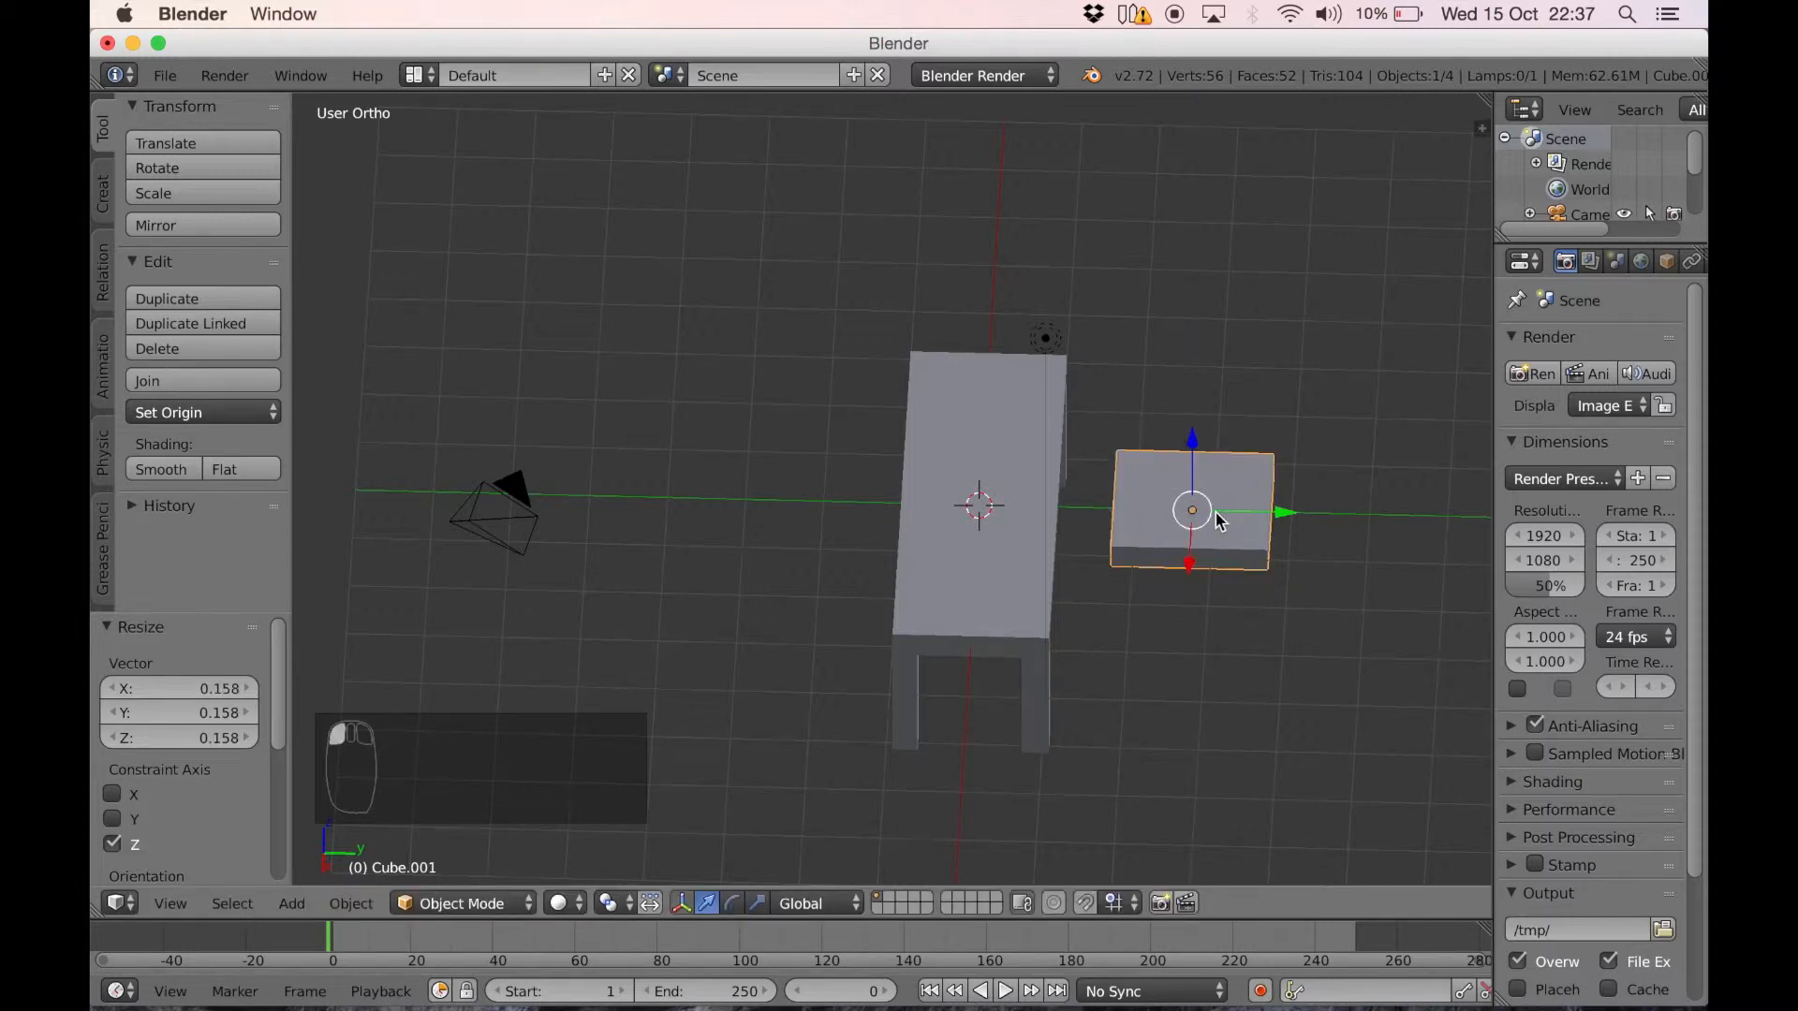
# In top view and Edit Mode, add two loop cuts parallel to X, one near each Y end of the seat slab
pyautogui.press('KP_7')
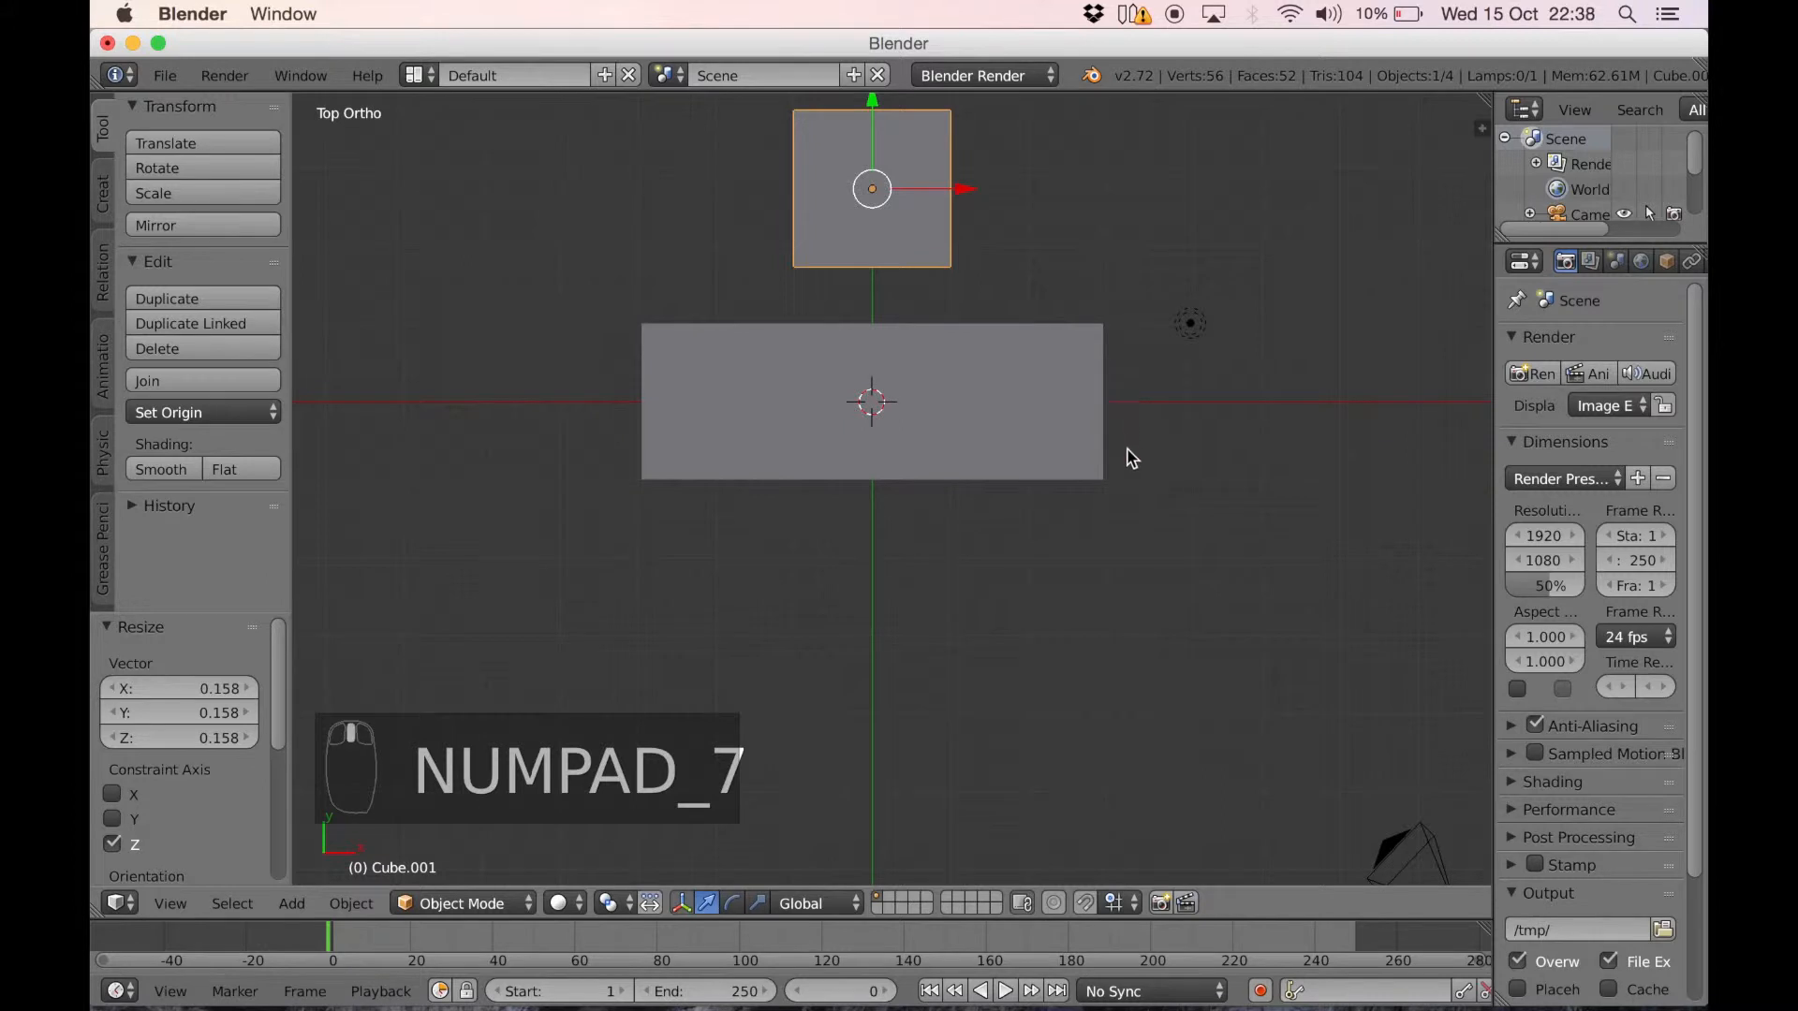
pyautogui.scroll(1, 1012, 435)
pyautogui.keyDown('shift'); pyautogui.moveTo(1014, 451); pyautogui.dragTo(1092, 714, button='middle'); pyautogui.keyUp('shift')
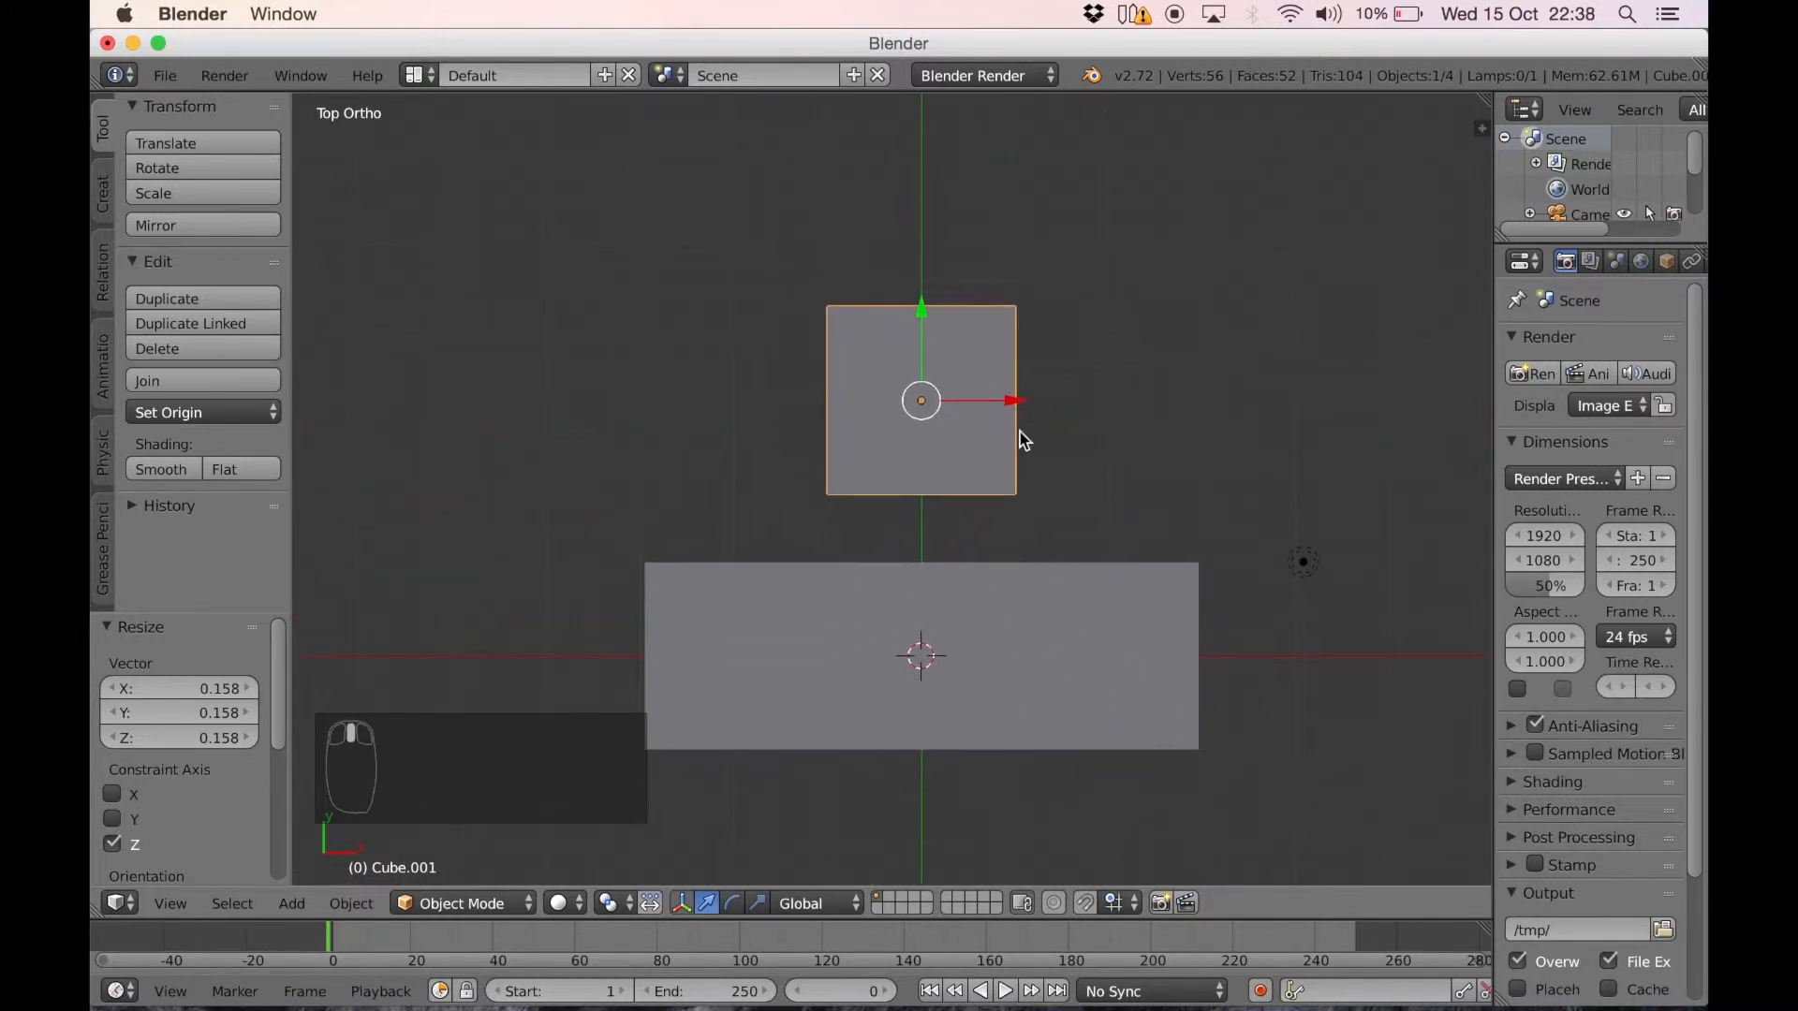
pyautogui.scroll(2, 1019, 430)
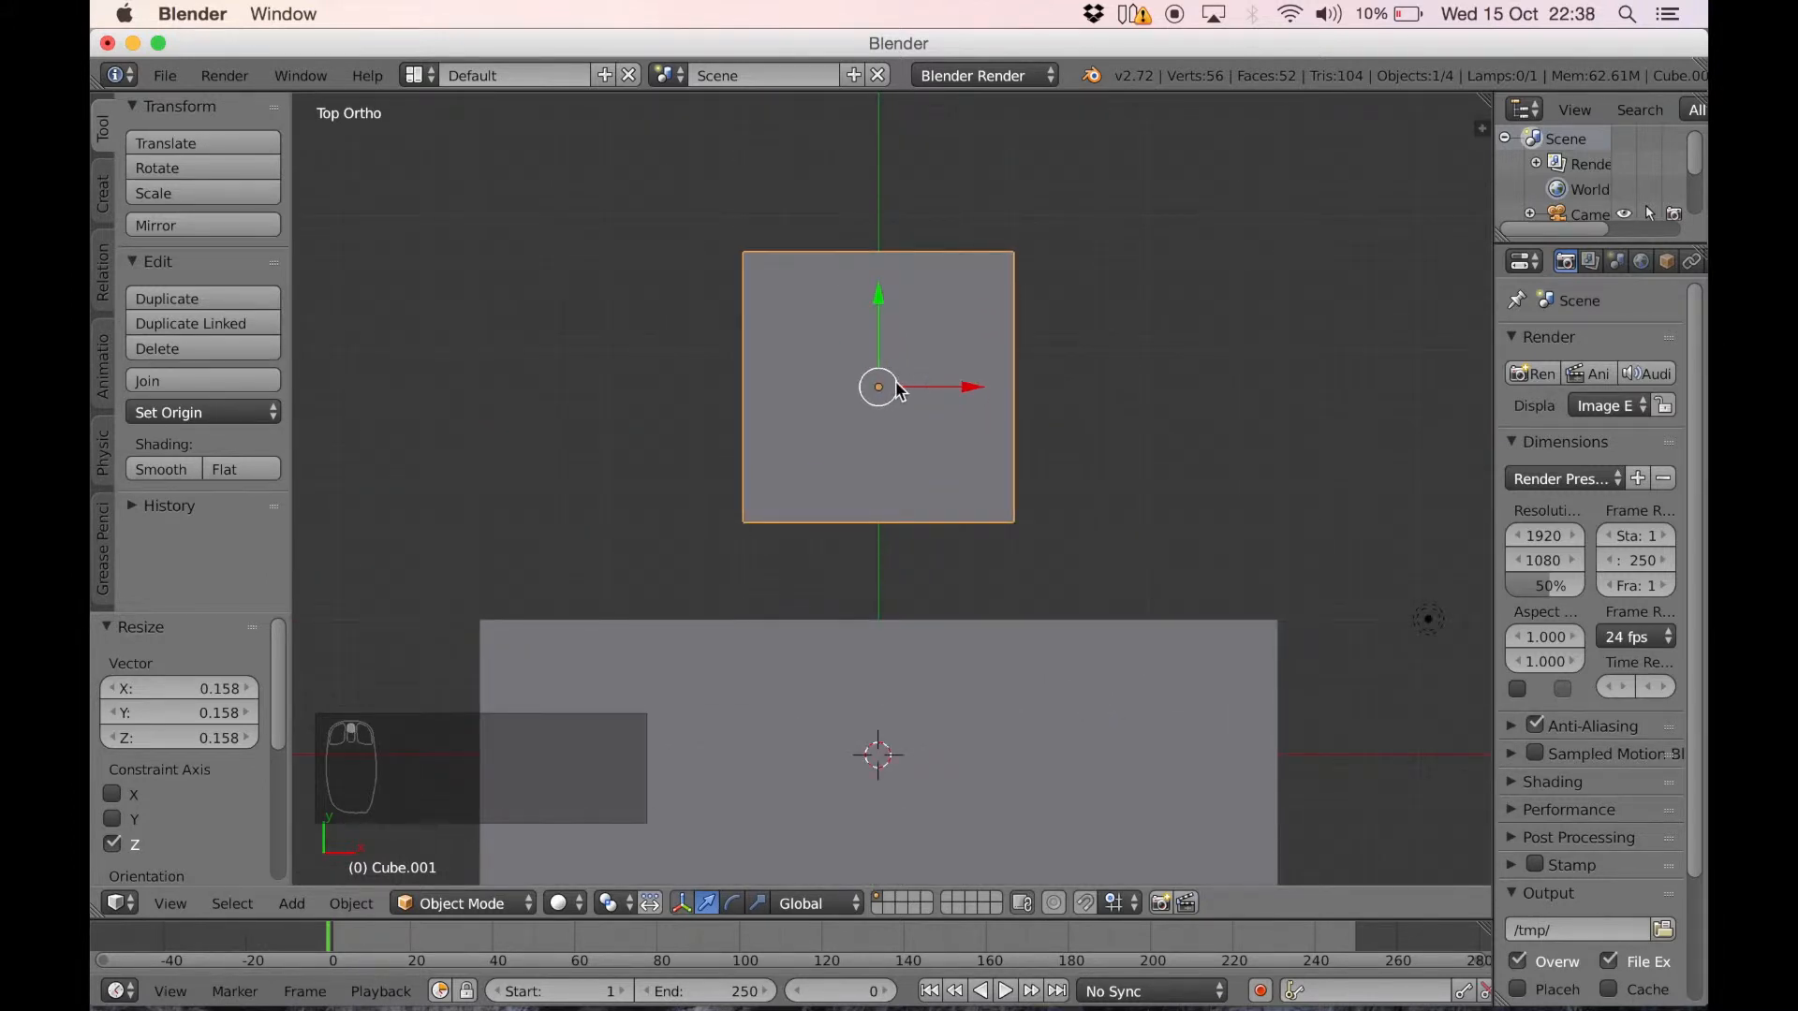
pyautogui.press('Tab')
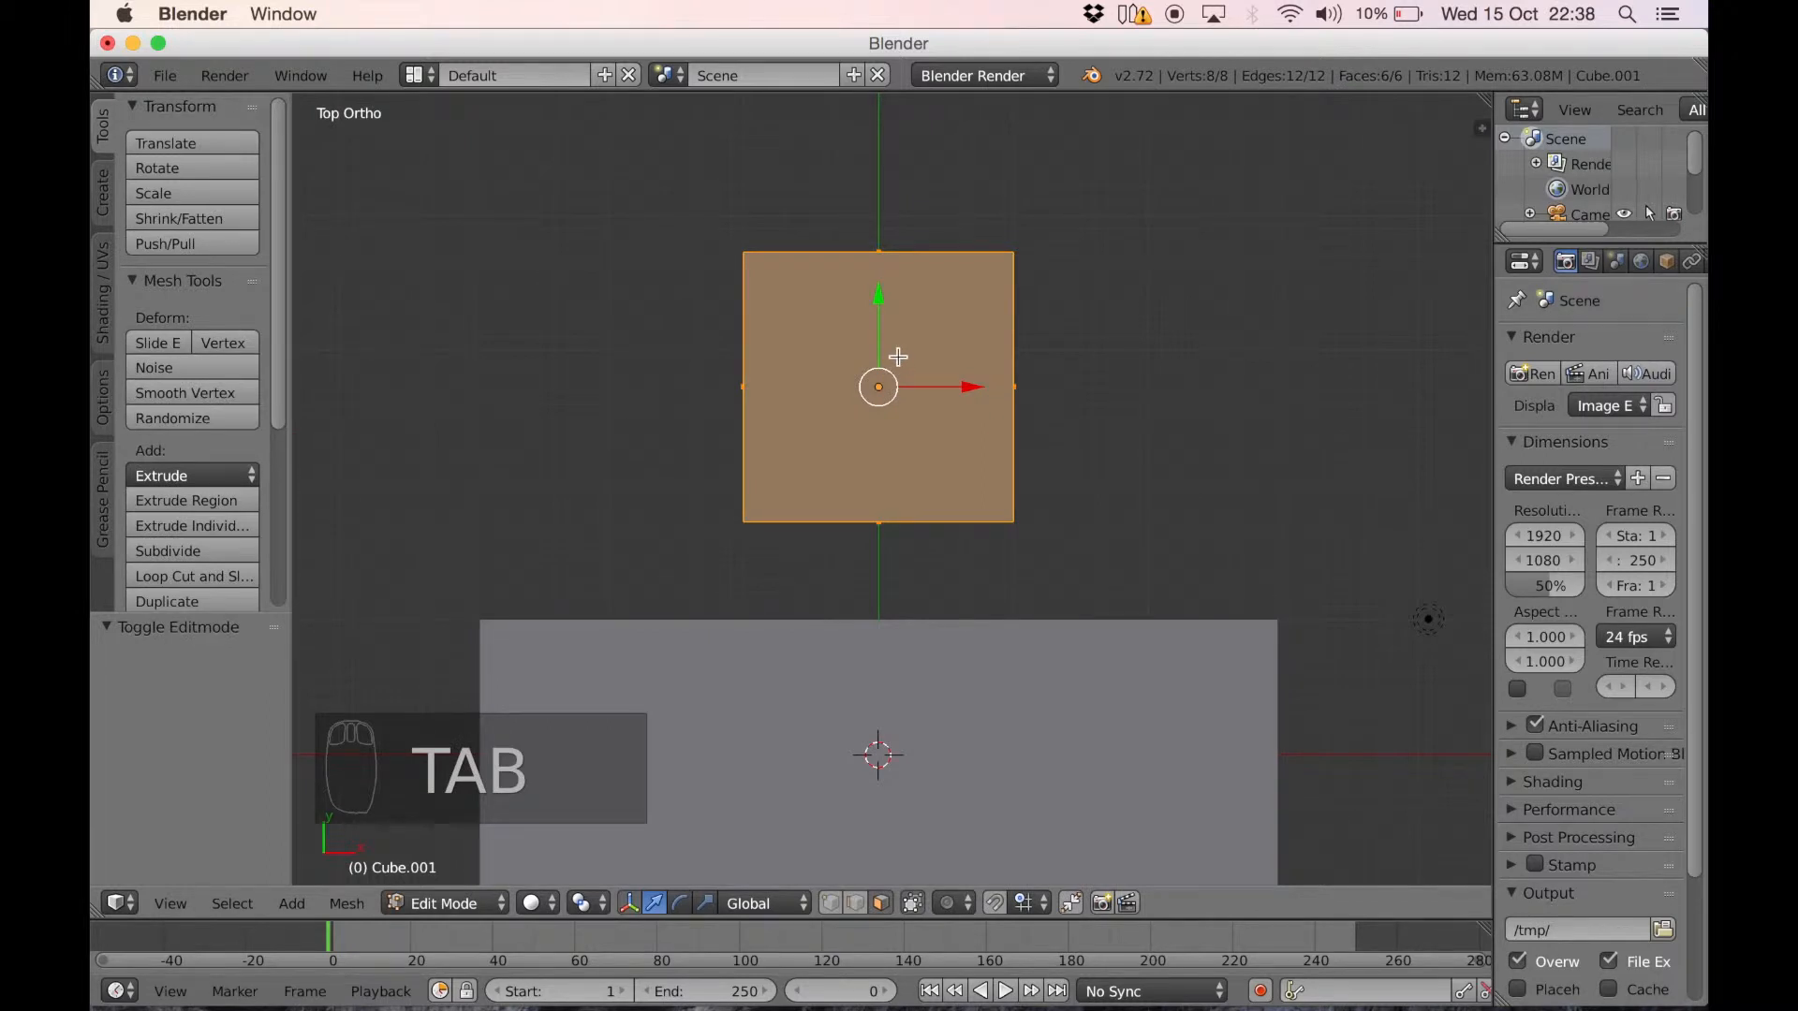
pyautogui.hotkey('ctrl', 'r')
pyautogui.click(1023, 388)
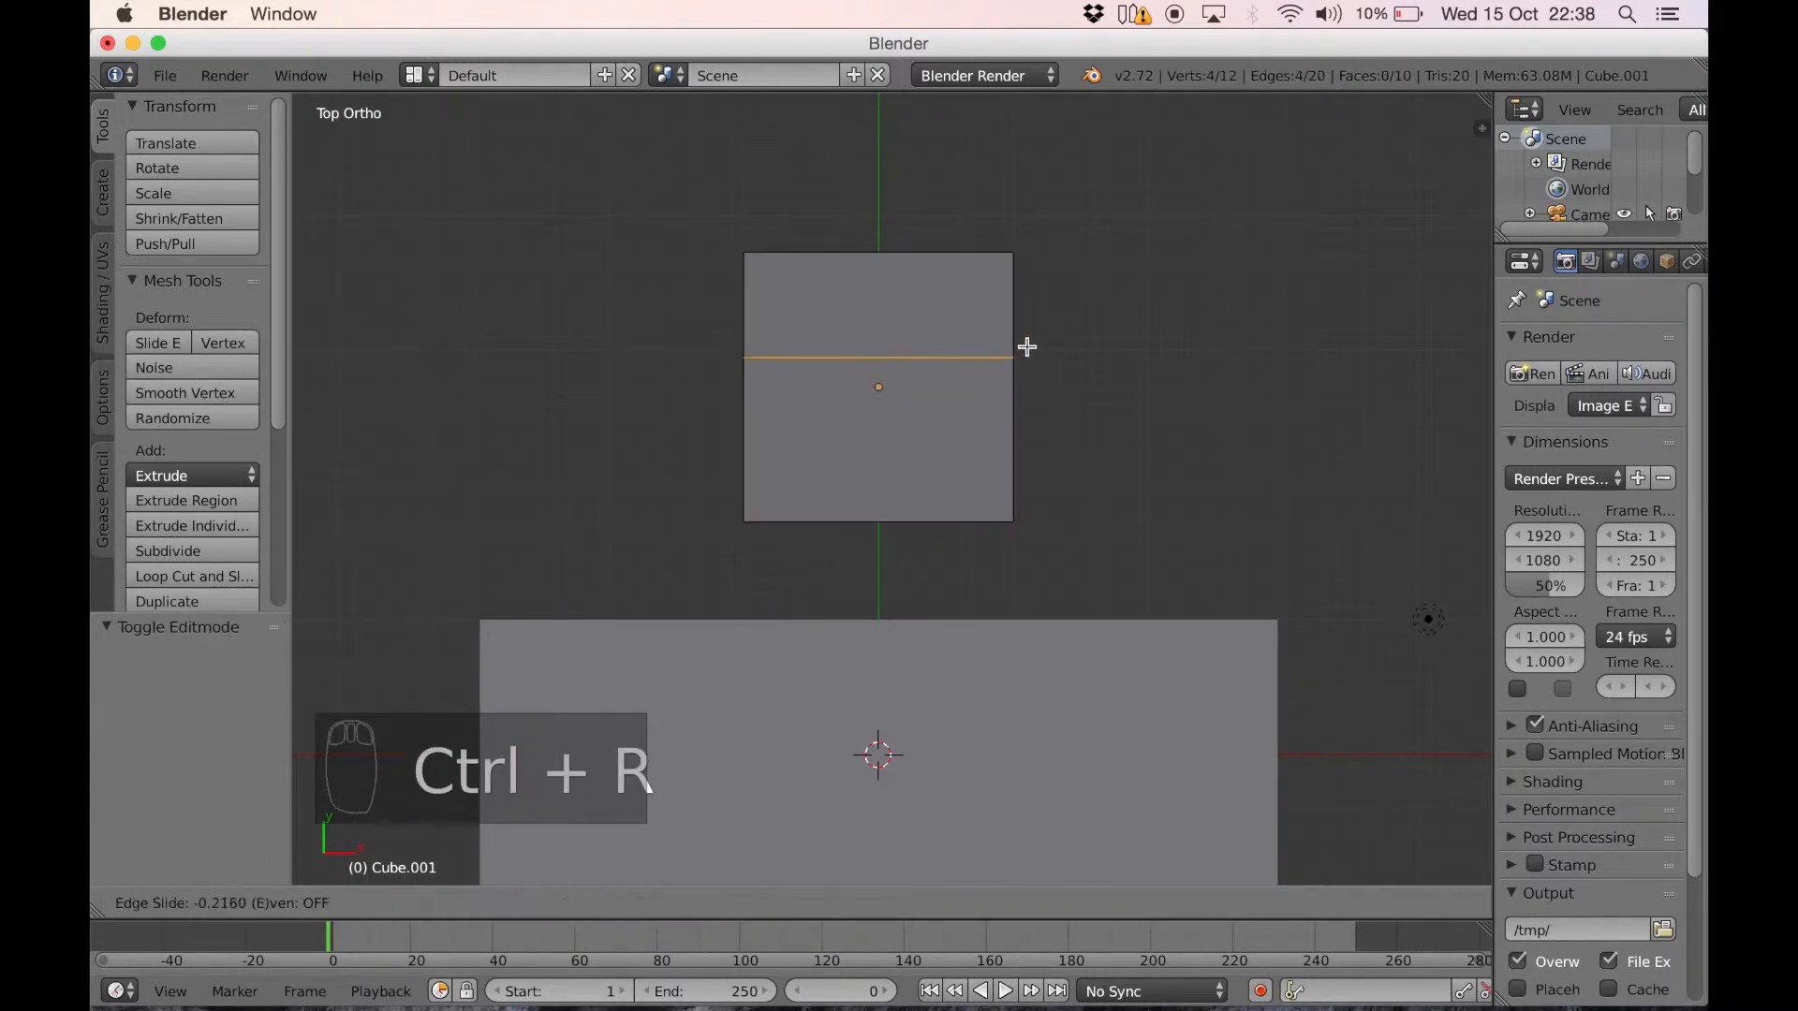
pyautogui.click(1031, 293)
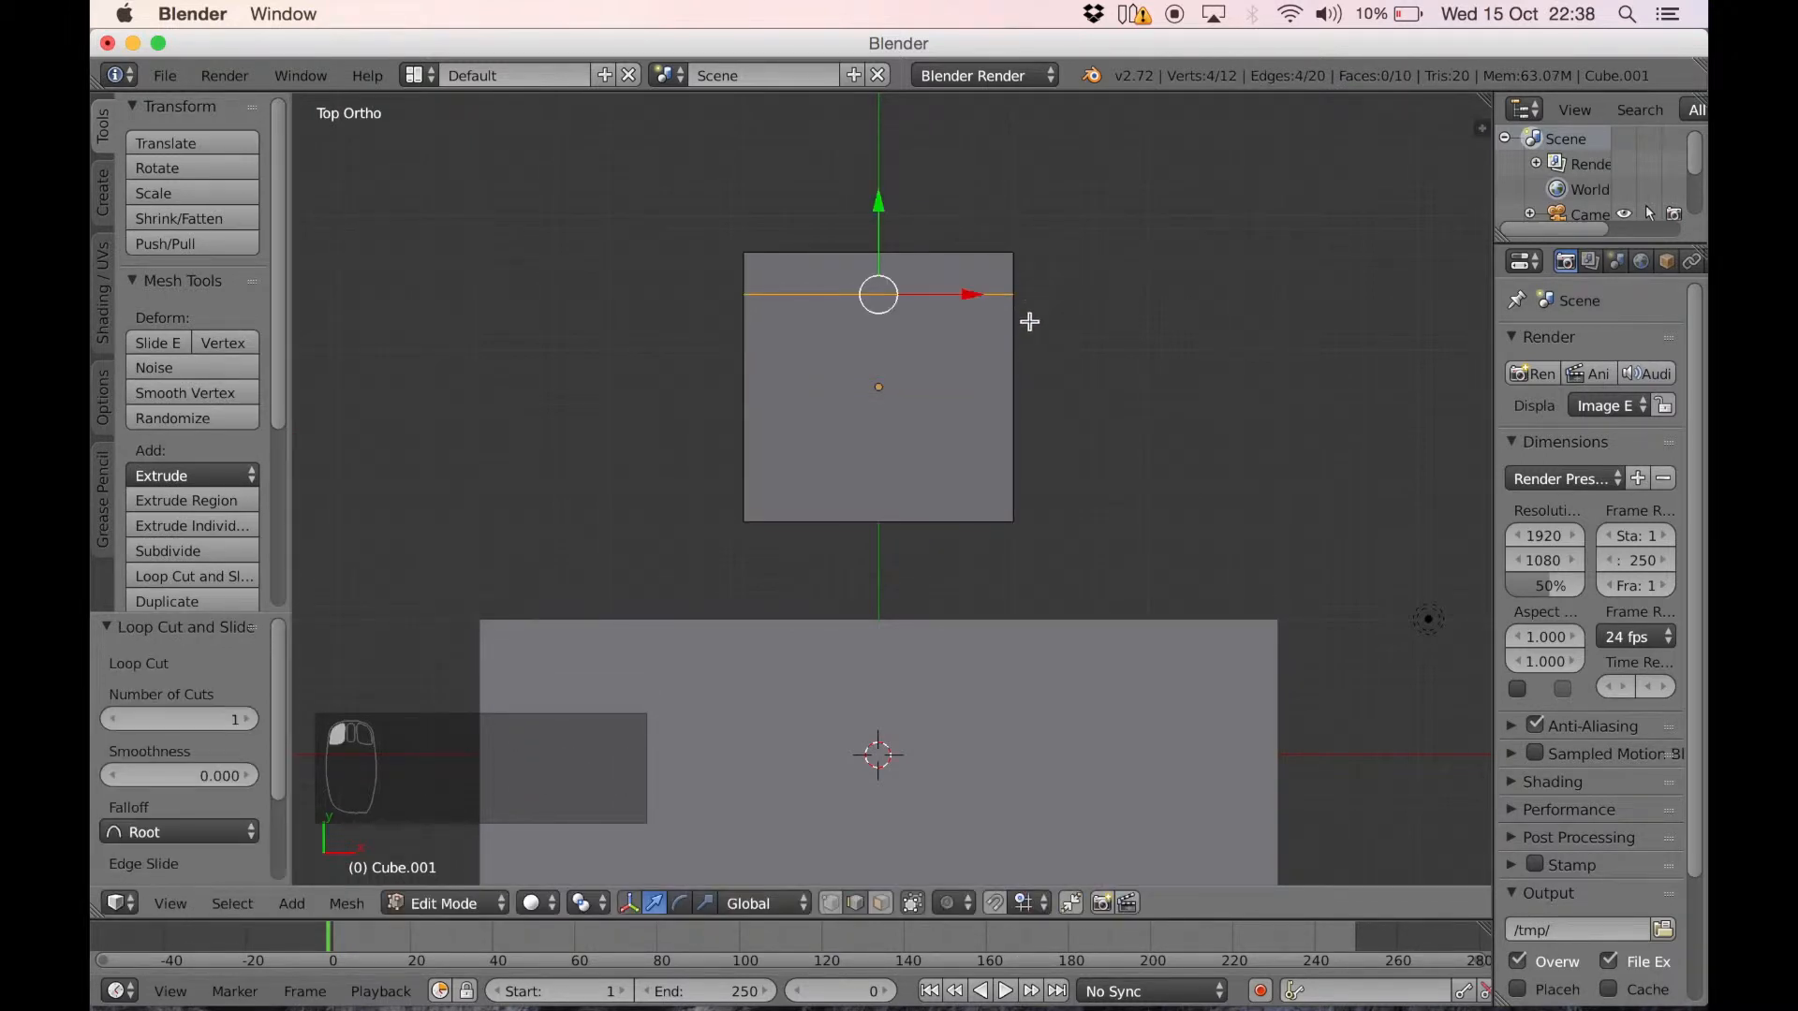
pyautogui.hotkey('ctrl', 'r')
pyautogui.click(1015, 407)
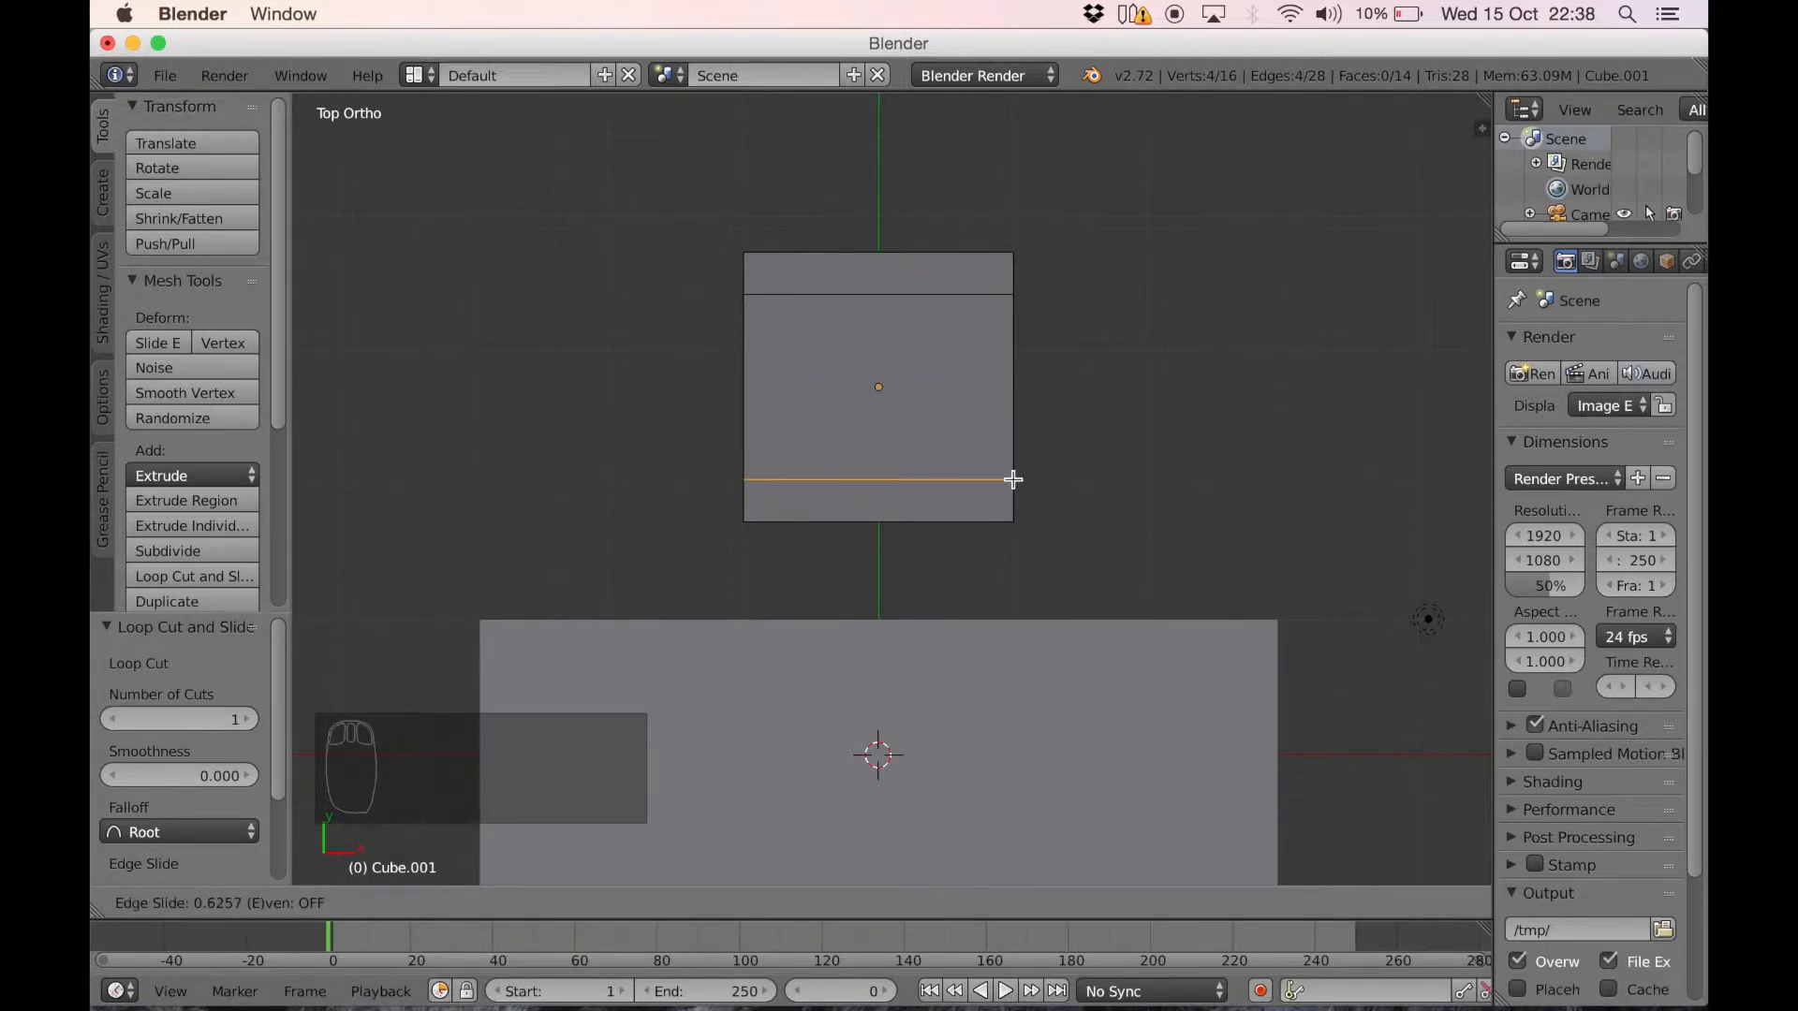
pyautogui.click(1014, 480)
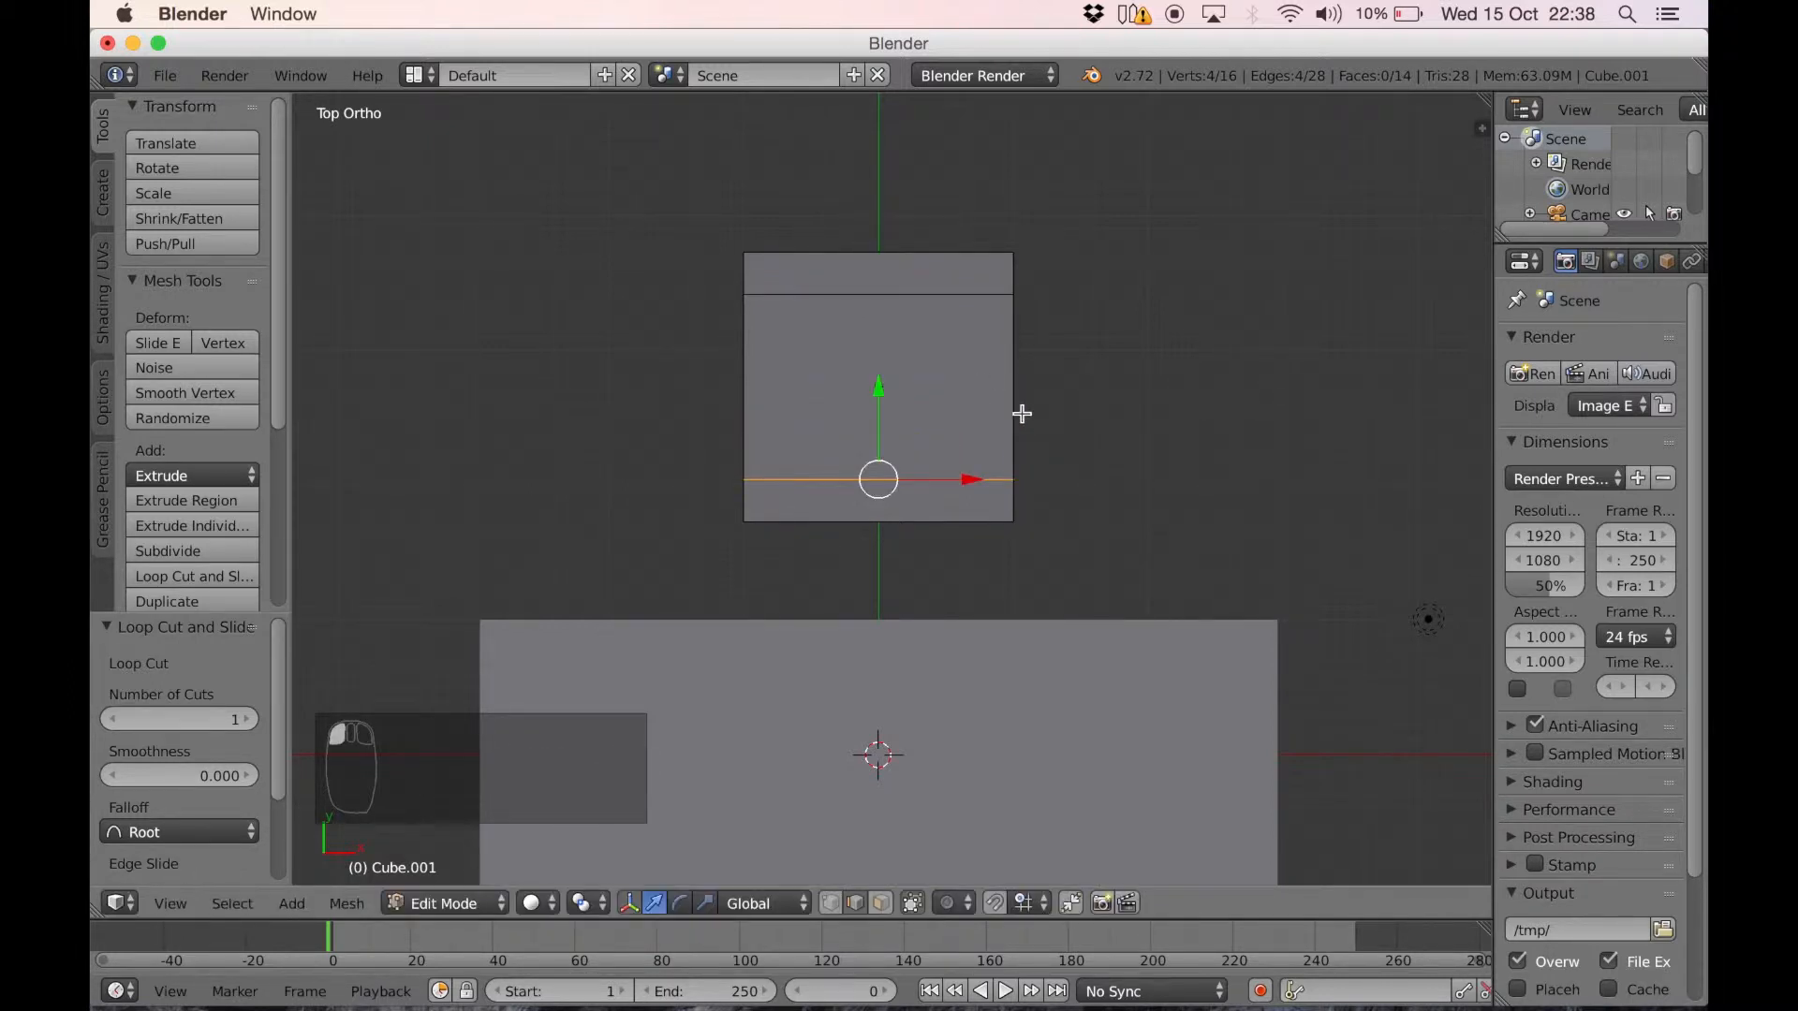
# Add two loop cuts parallel to Y, one near each X end of the seat slab, forming small corner faces
pyautogui.hotkey('ctrl', 'r')
pyautogui.click(880, 254)
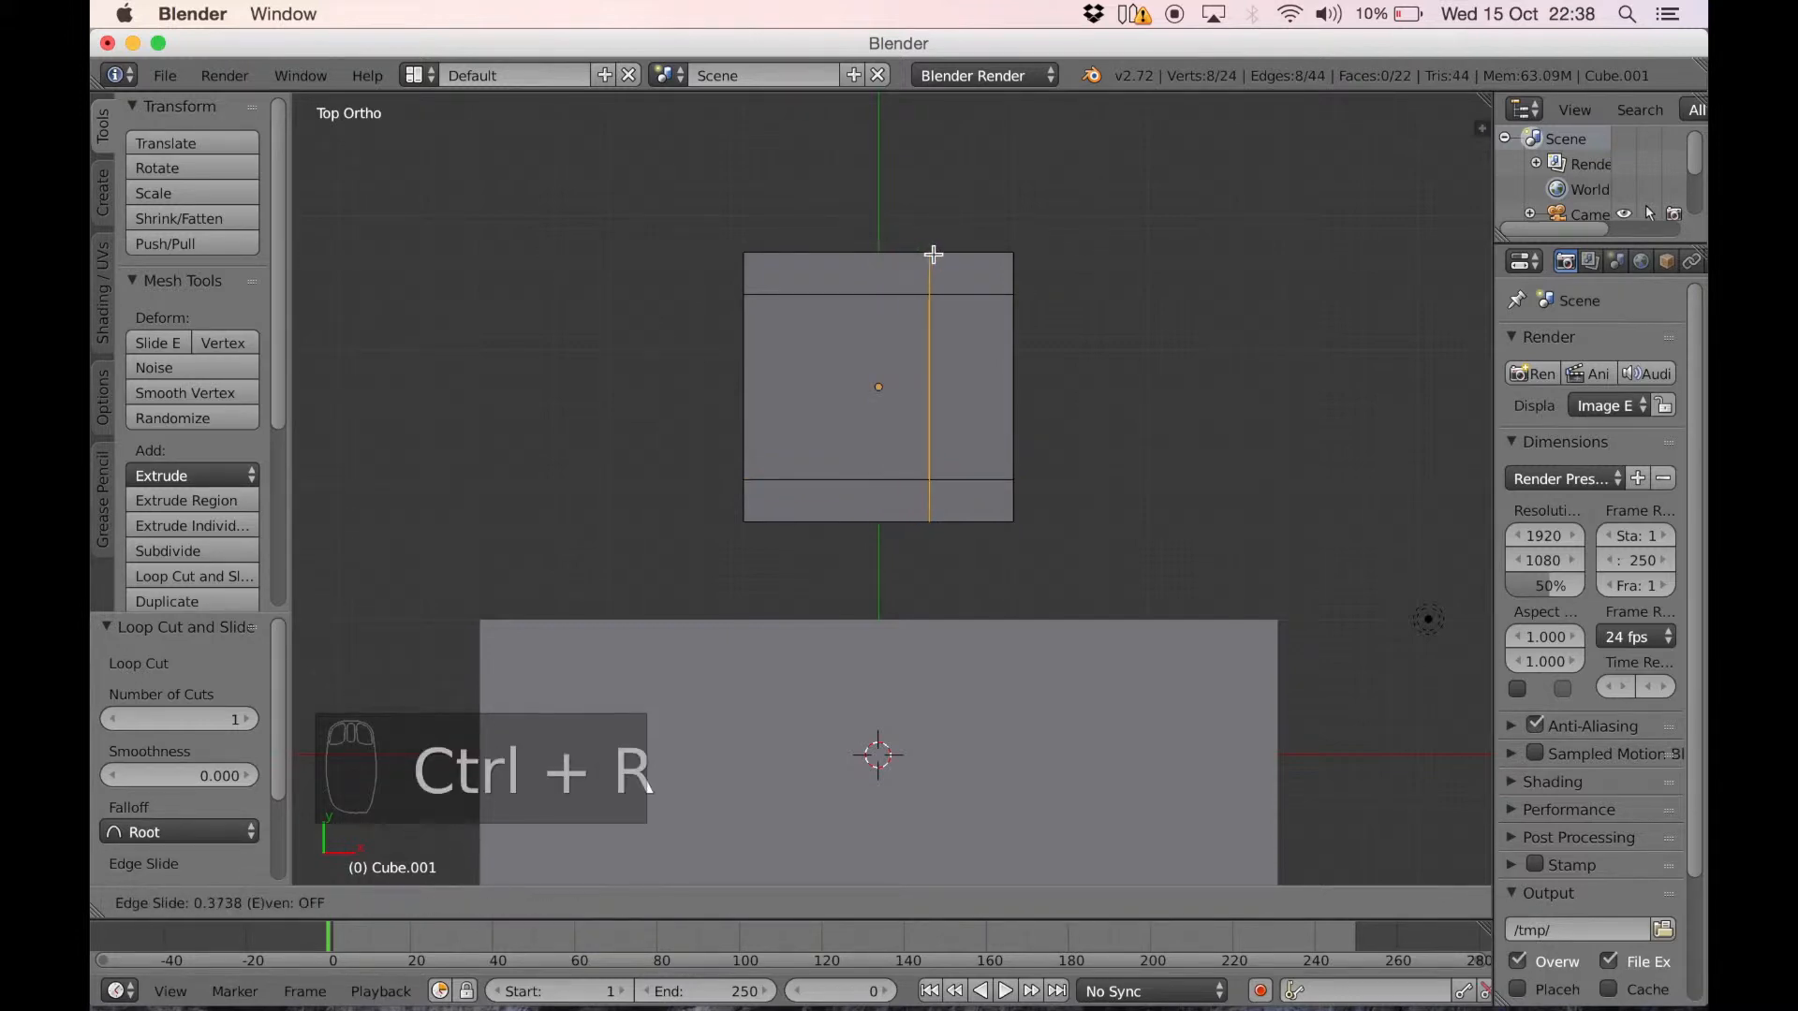
pyautogui.click(966, 246)
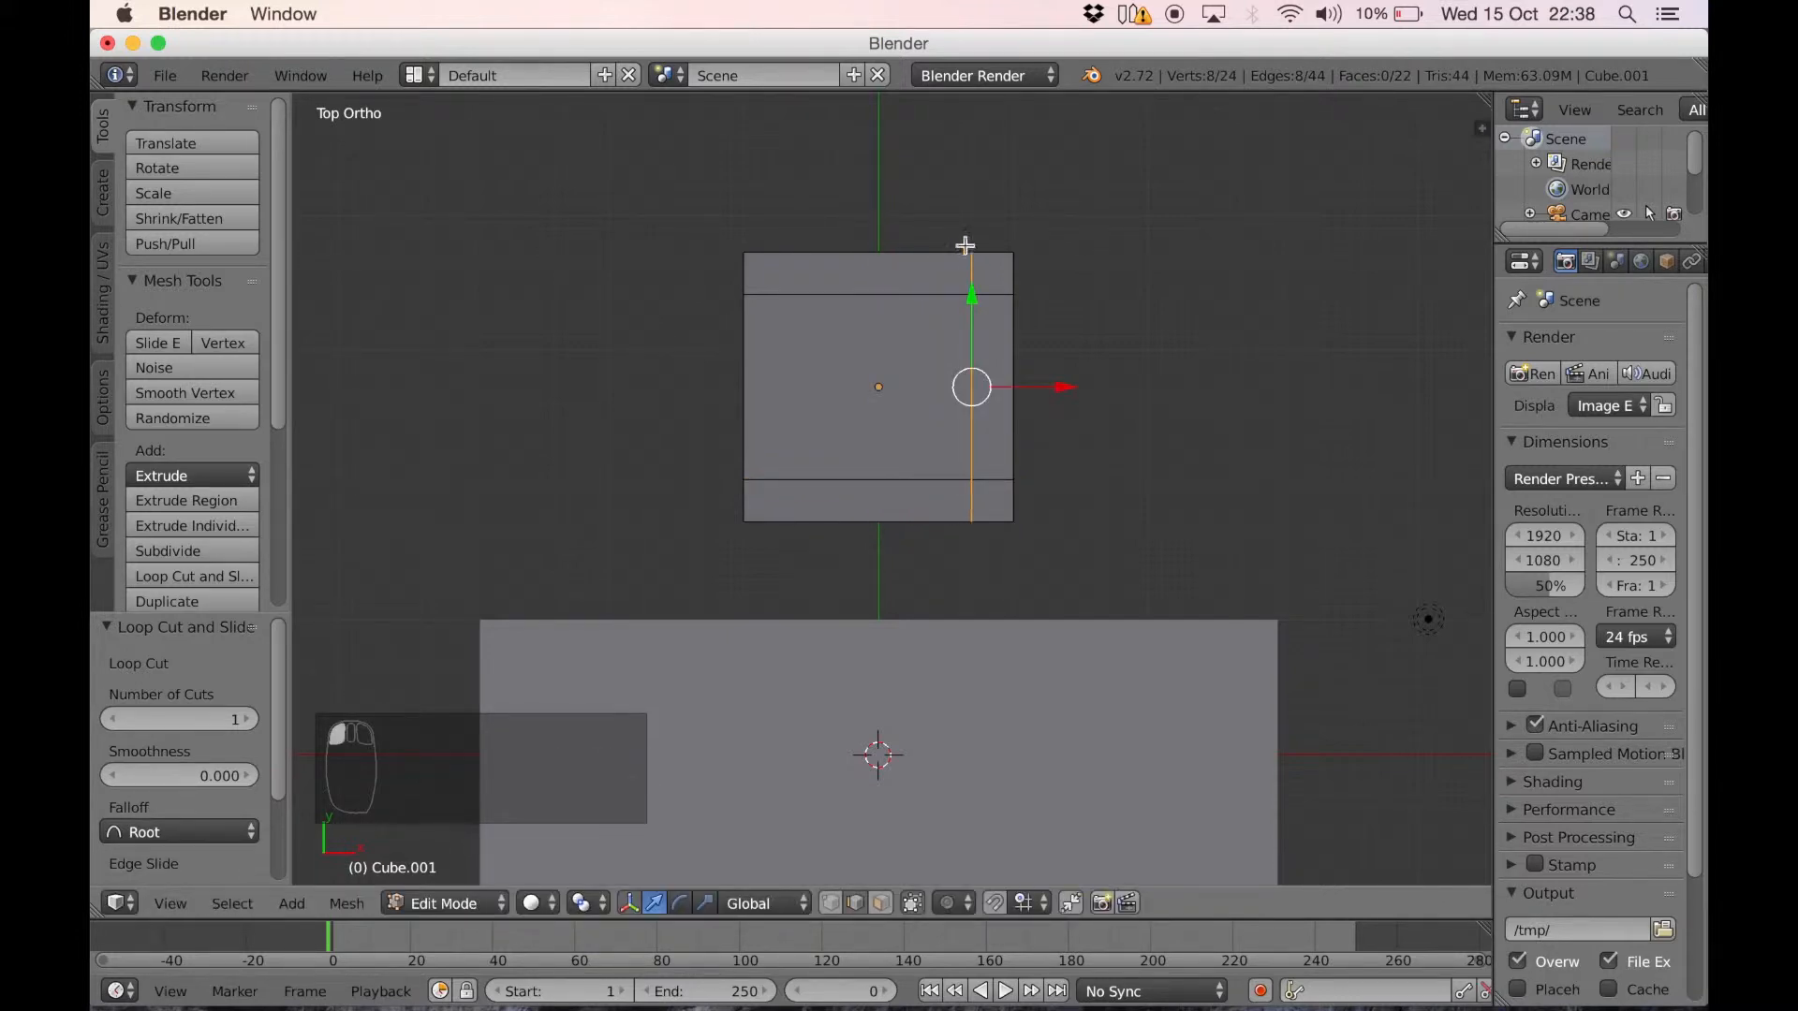
pyautogui.hotkey('ctrl', 'r')
pyautogui.click(876, 250)
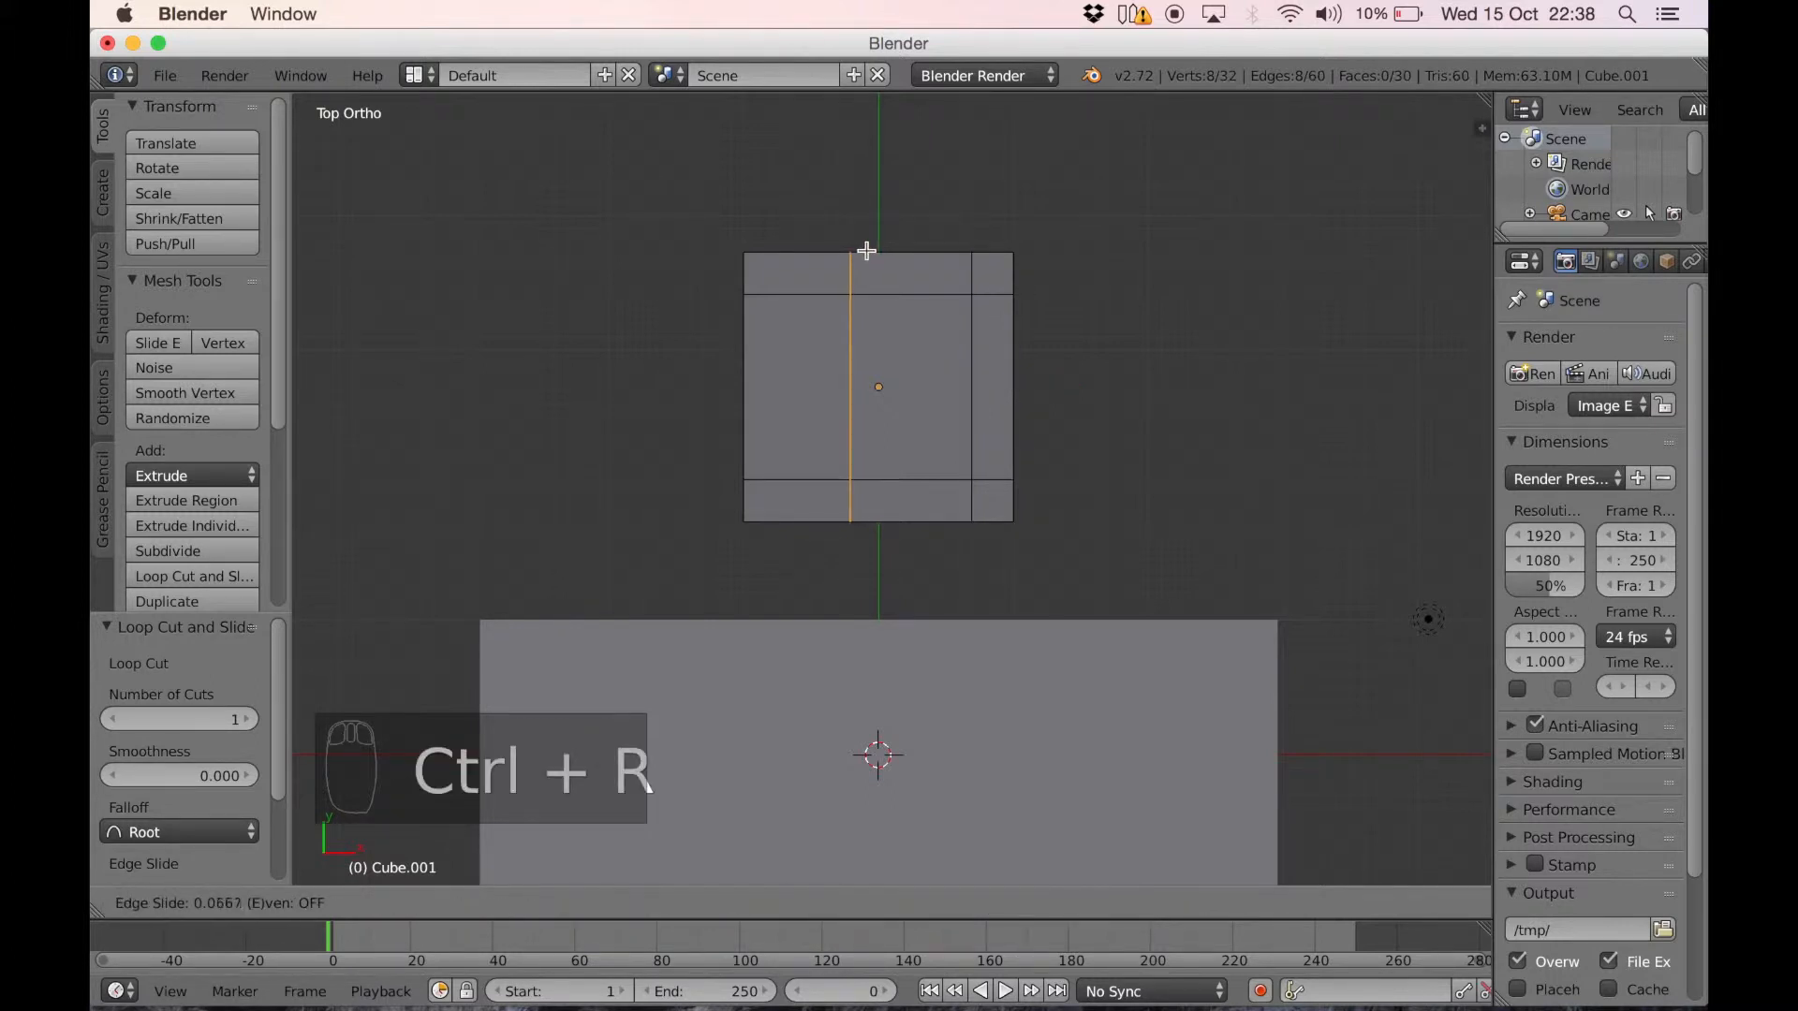
pyautogui.click(808, 249)
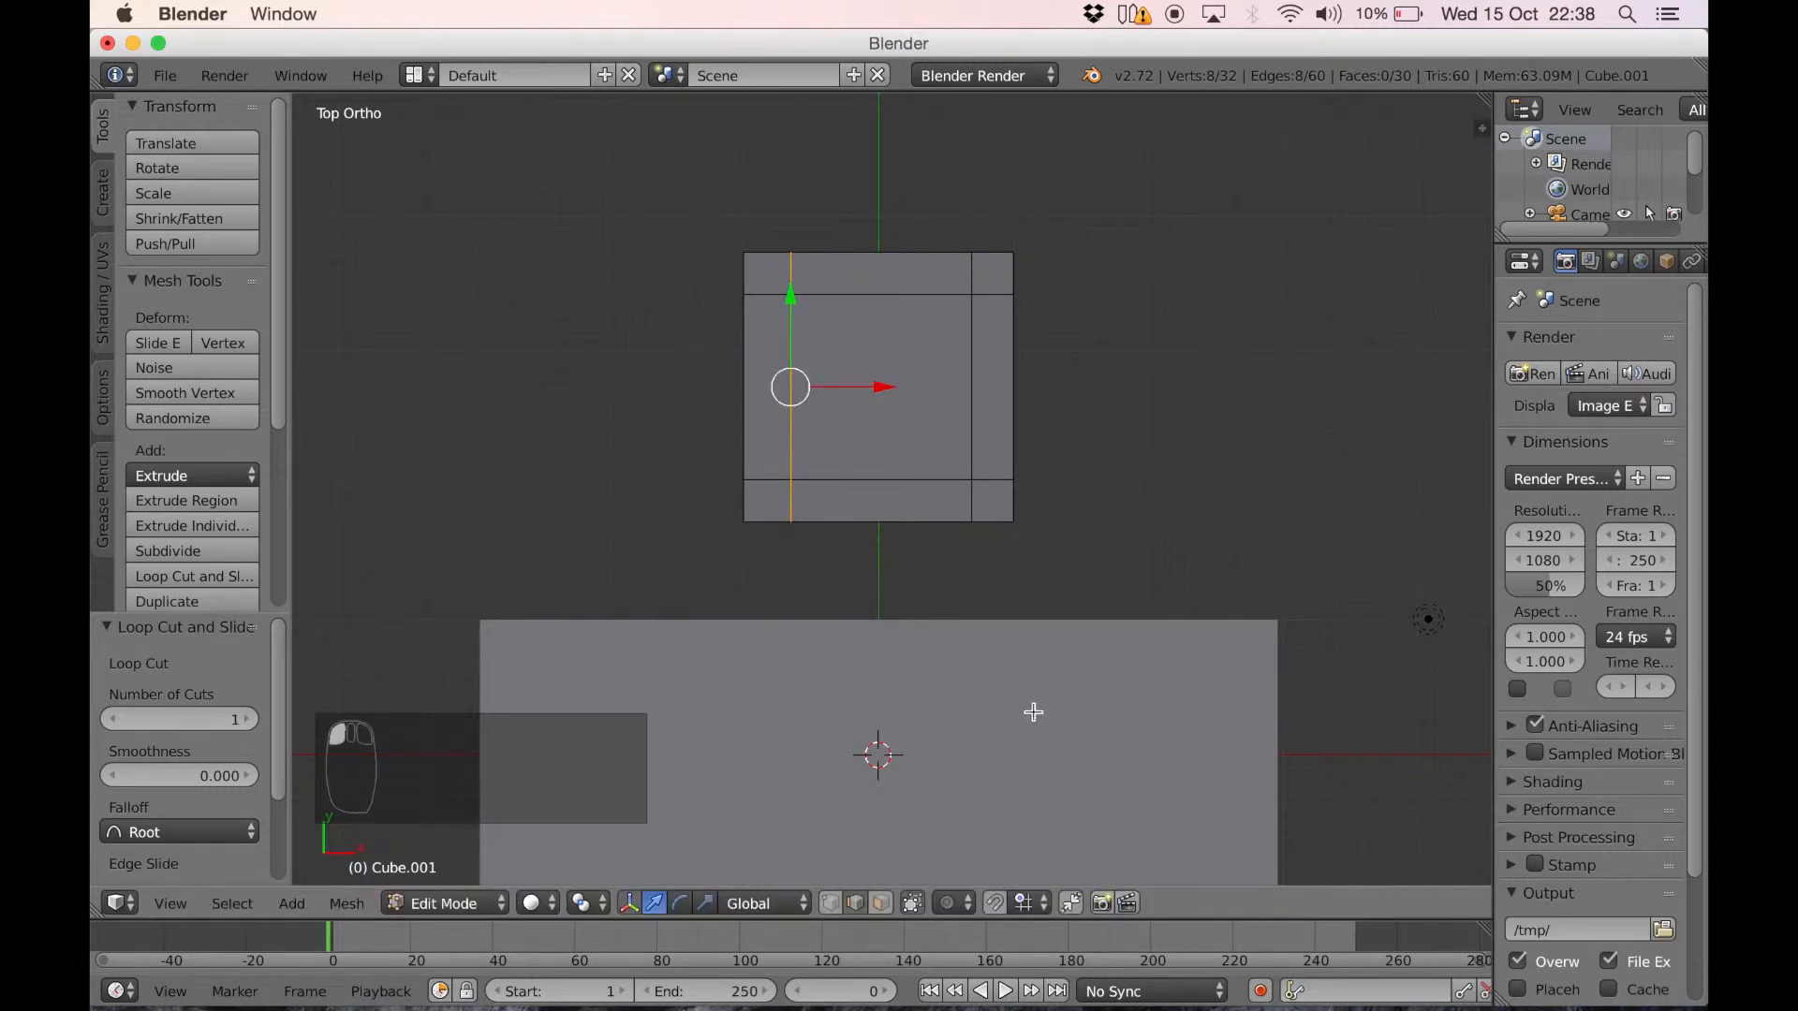
# In face selection mode, select the four small corner faces together on the seat slab's underside
pyautogui.moveTo(1033, 712); pyautogui.dragTo(1084, 430, button='middle')
pyautogui.click(886, 906)
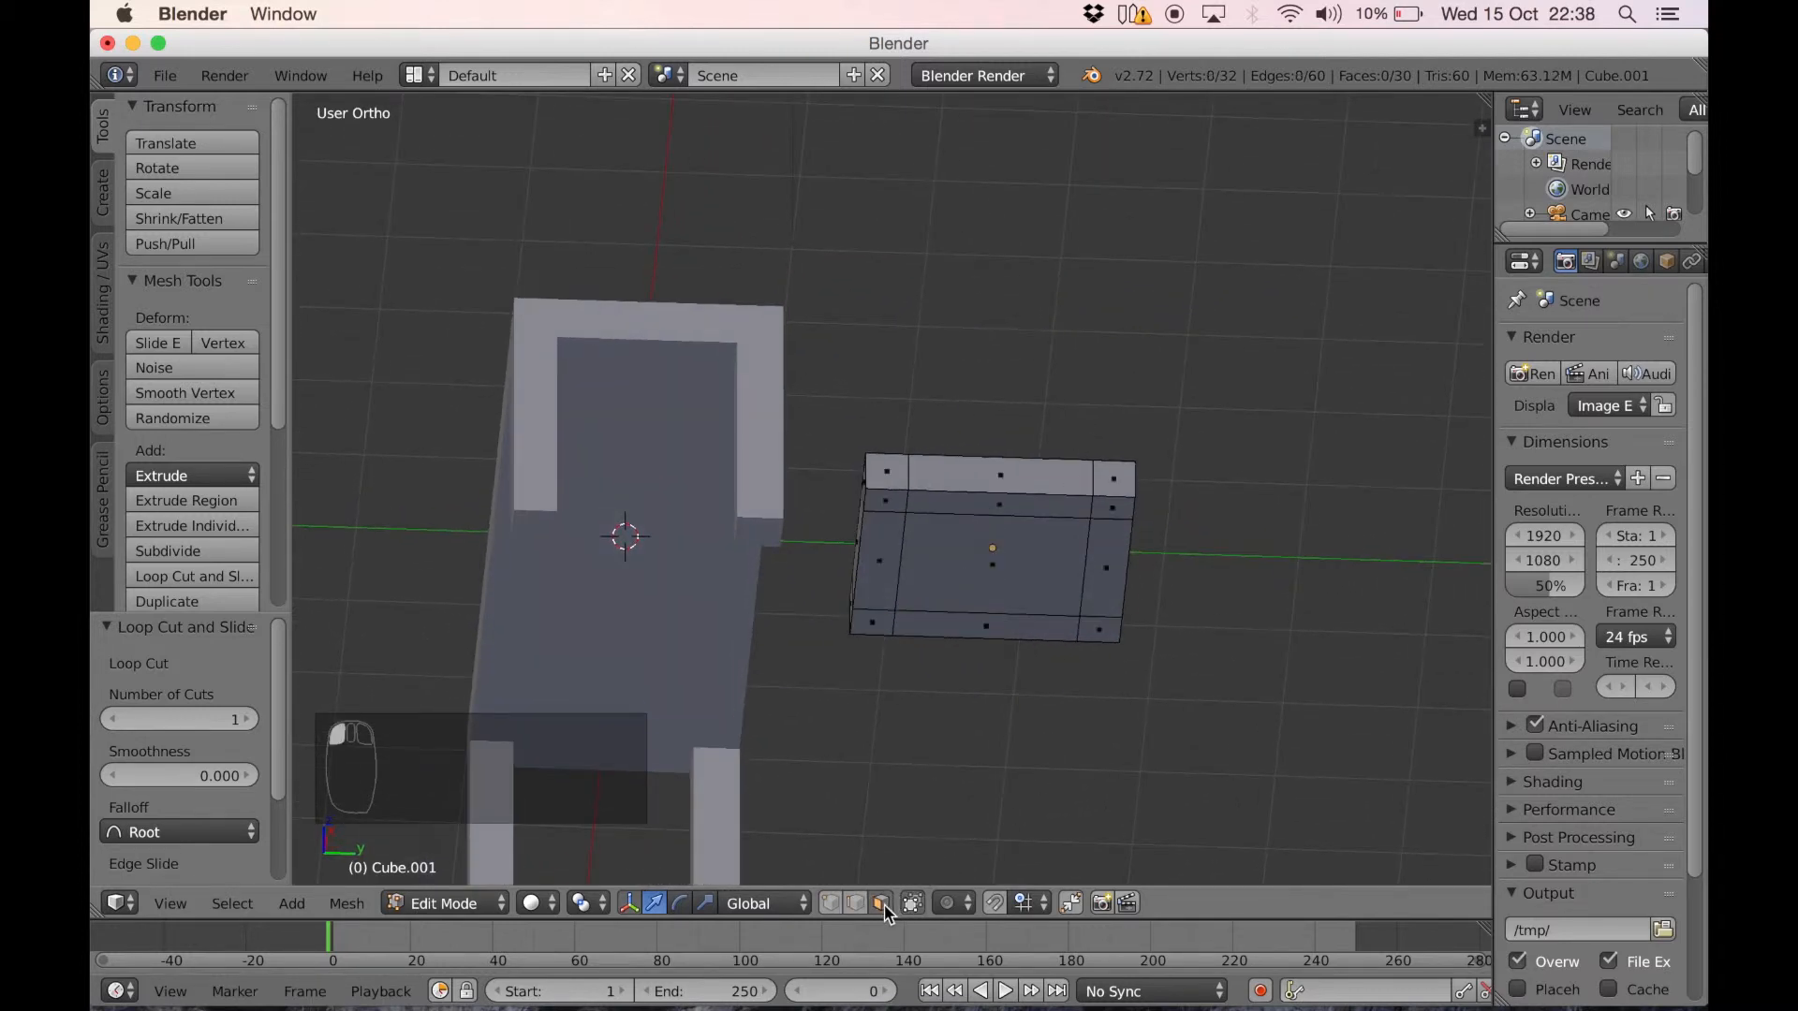
pyautogui.rightClick(887, 640)
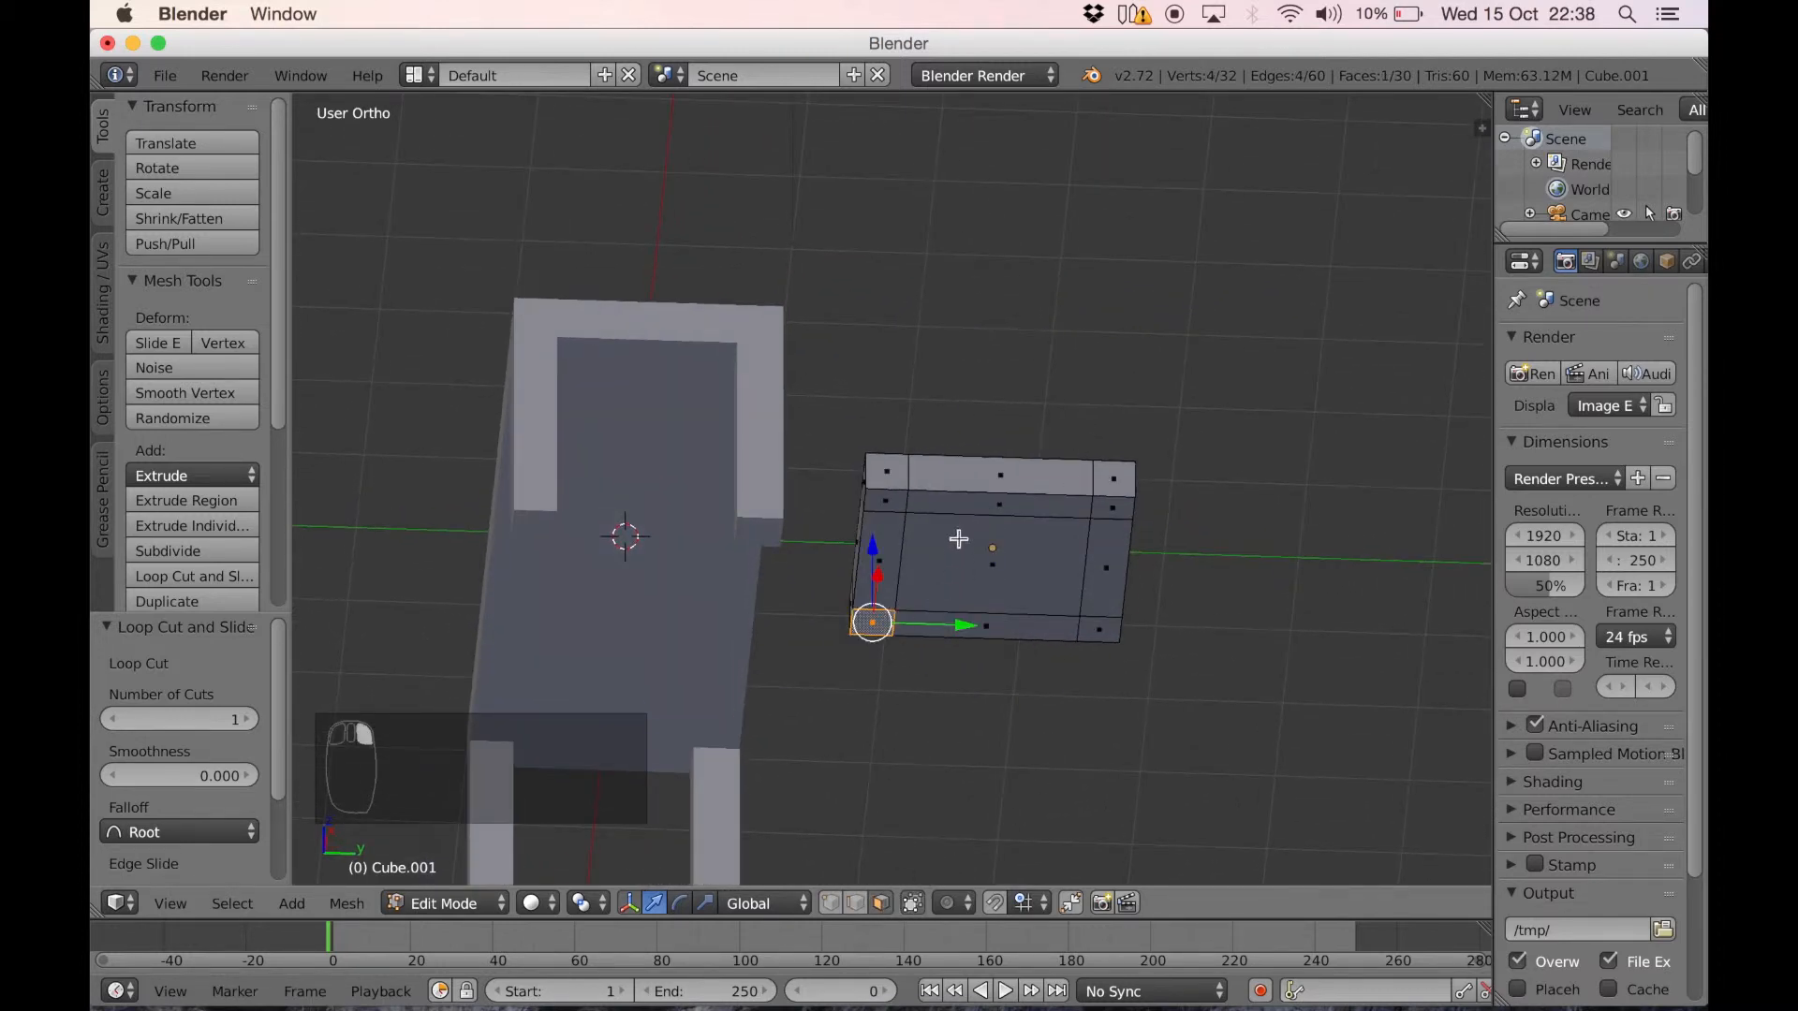
pyautogui.keyDown('shift'); pyautogui.rightClick(883, 500); pyautogui.keyUp('shift')
pyautogui.keyDown('shift'); pyautogui.rightClick(1104, 509); pyautogui.keyUp('shift')
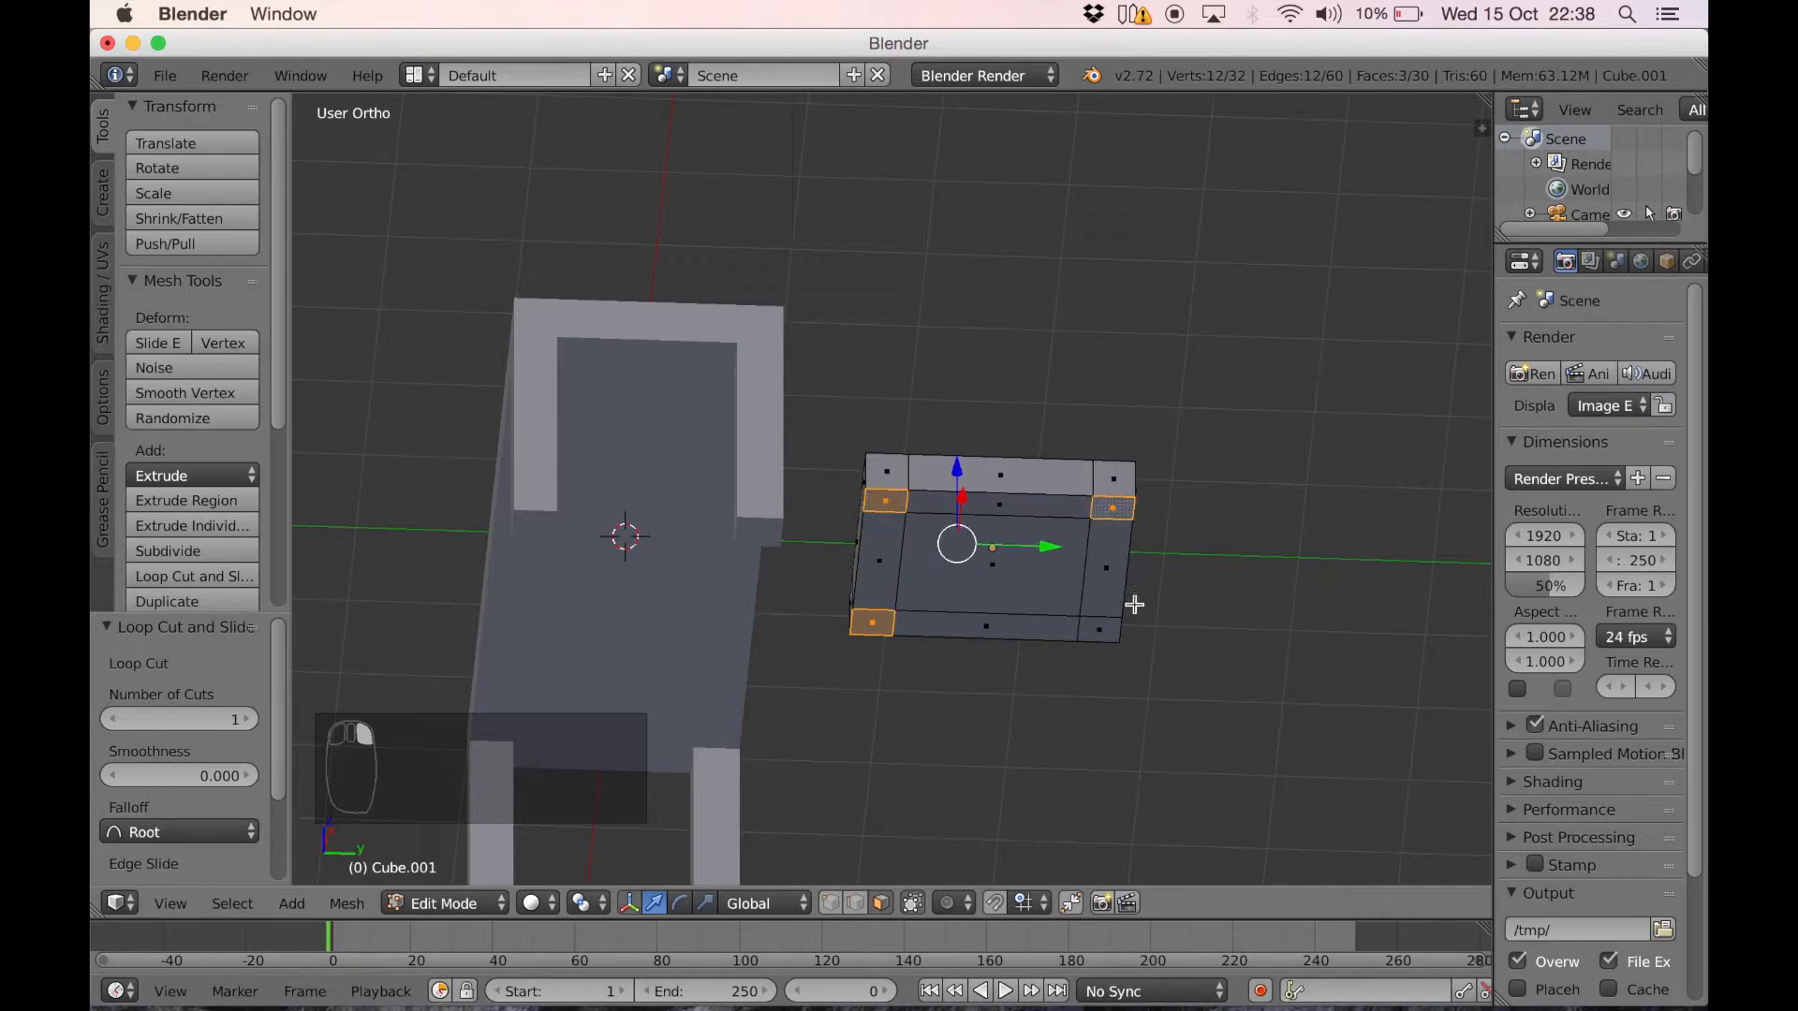
pyautogui.keyDown('shift'); pyautogui.rightClick(1106, 623); pyautogui.keyUp('shift')
# Extrude the four selected corner faces about 1.076 downward to form the seat's legs
pyautogui.moveTo(935, 521); pyautogui.dragTo(911, 615, button='middle')
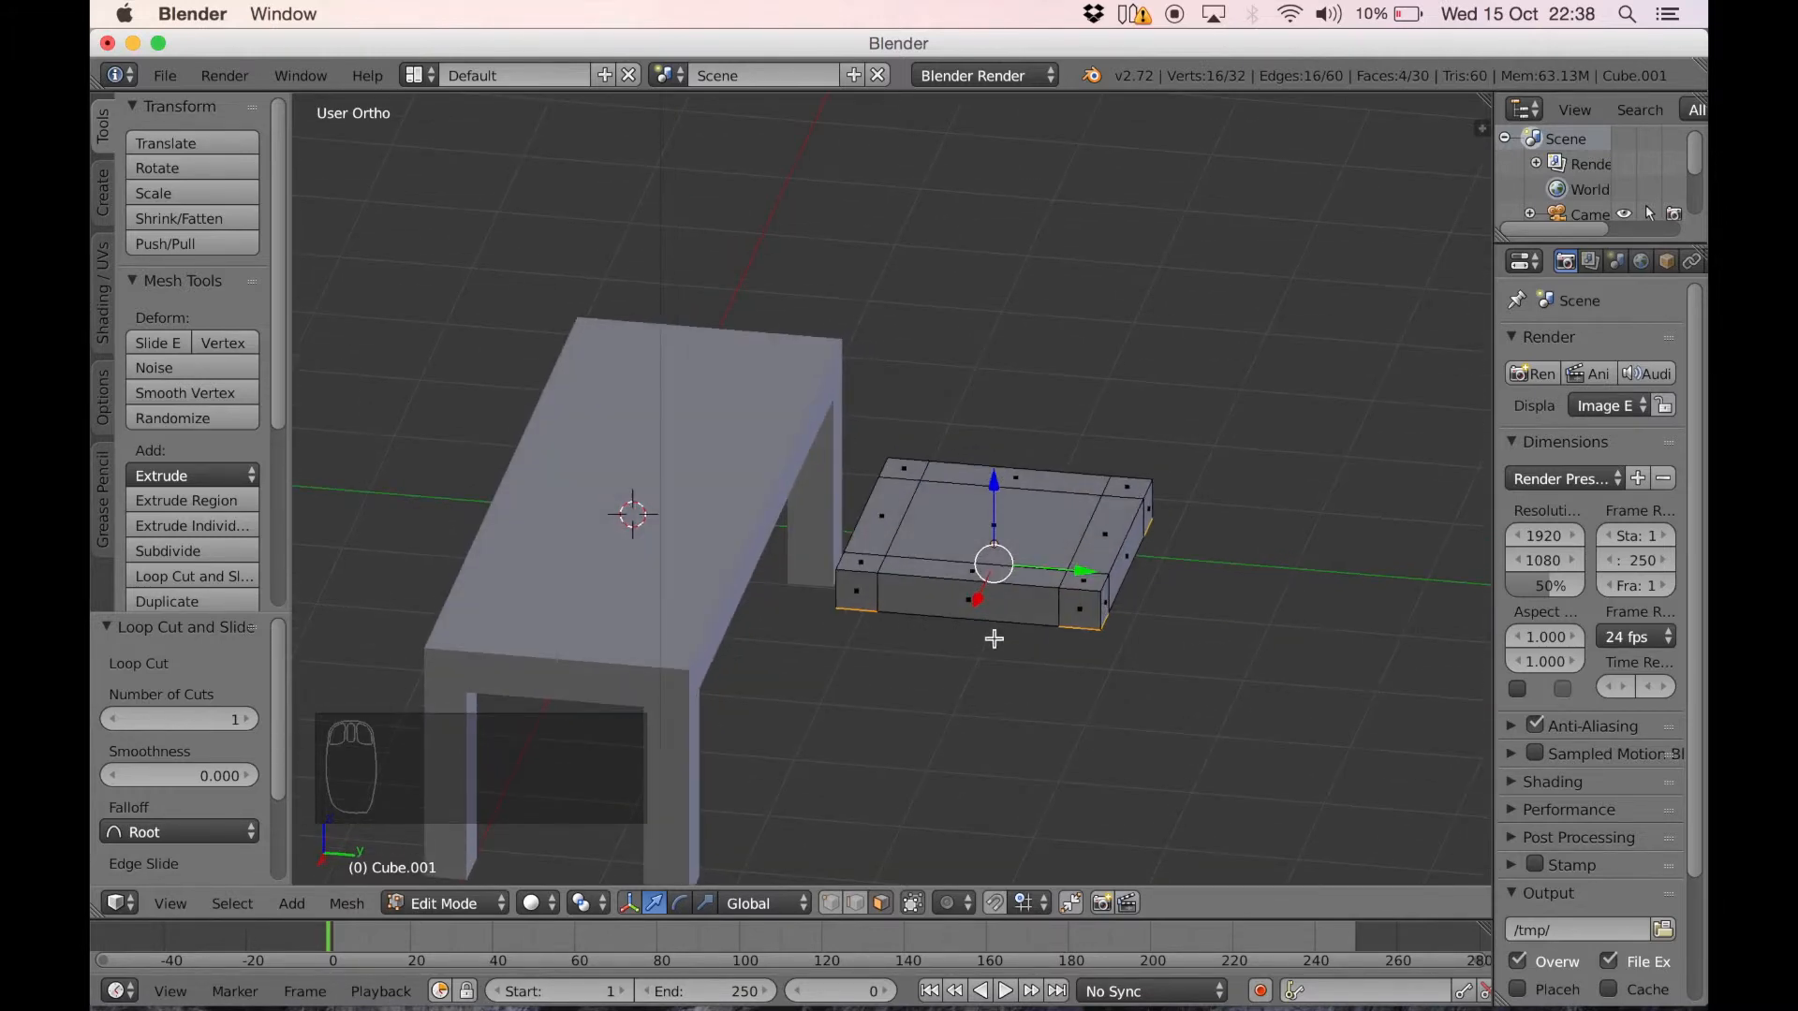
pyautogui.press('e')
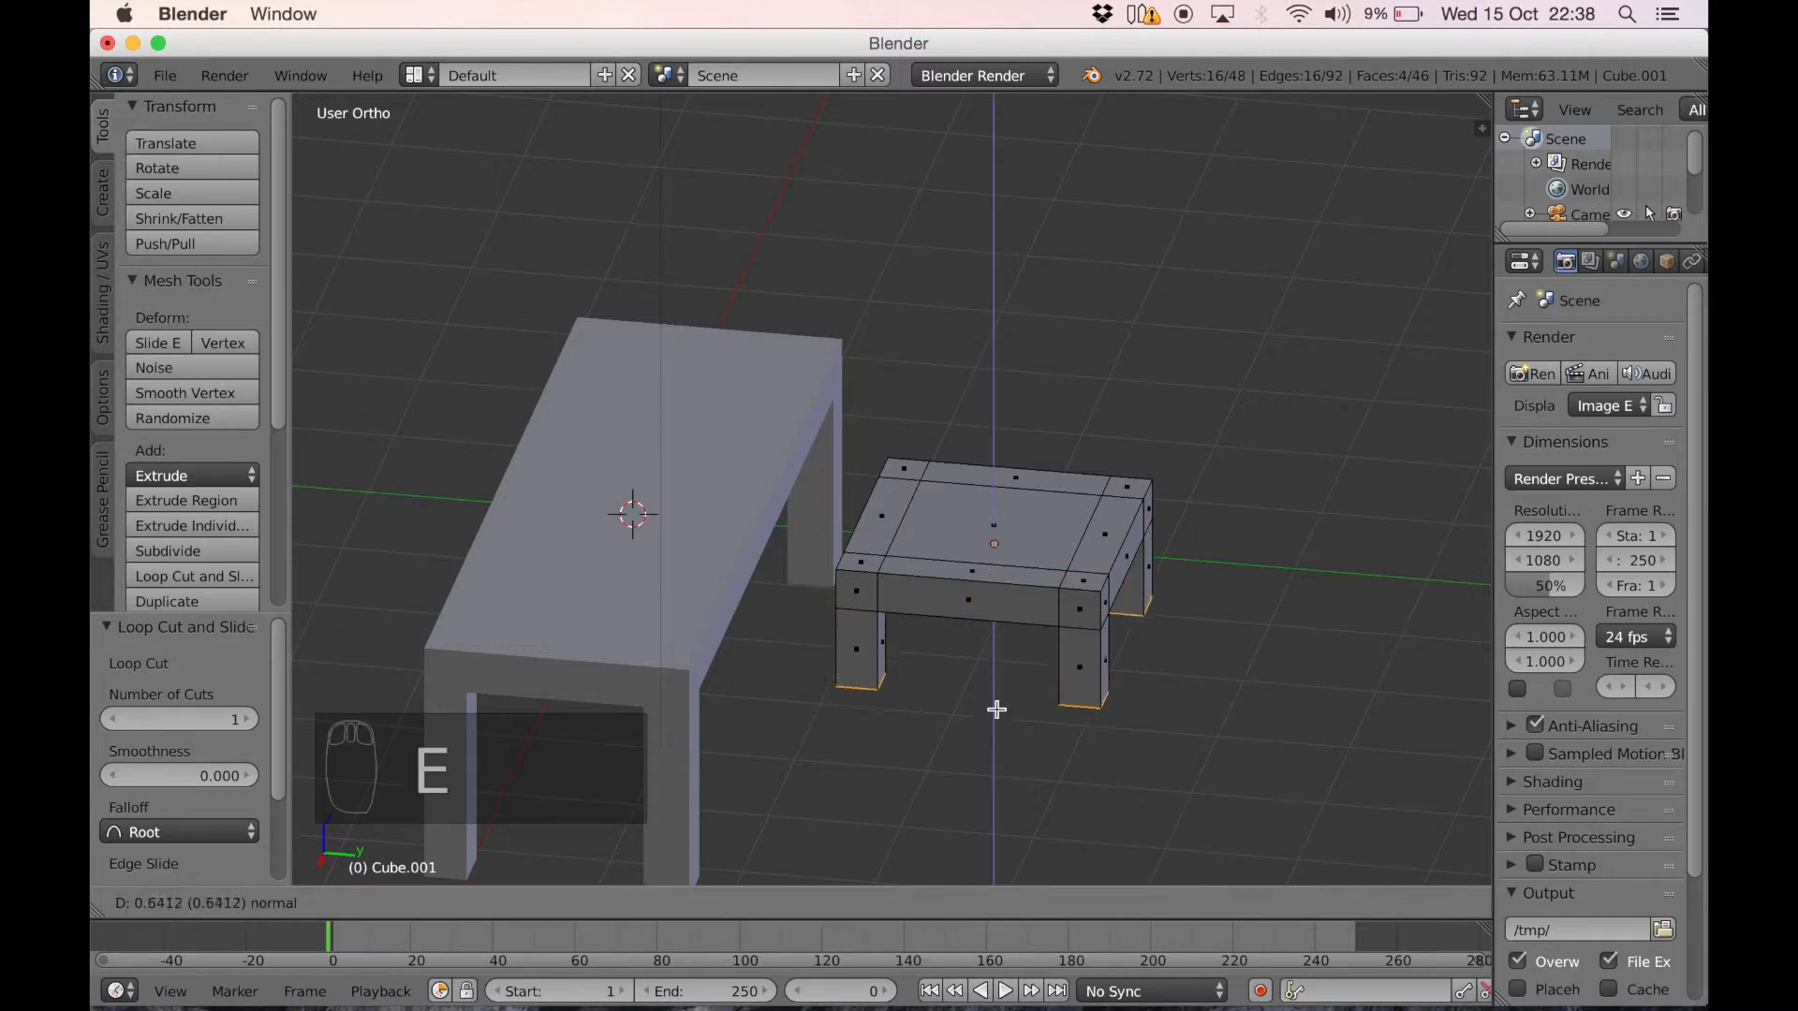
pyautogui.click(999, 761)
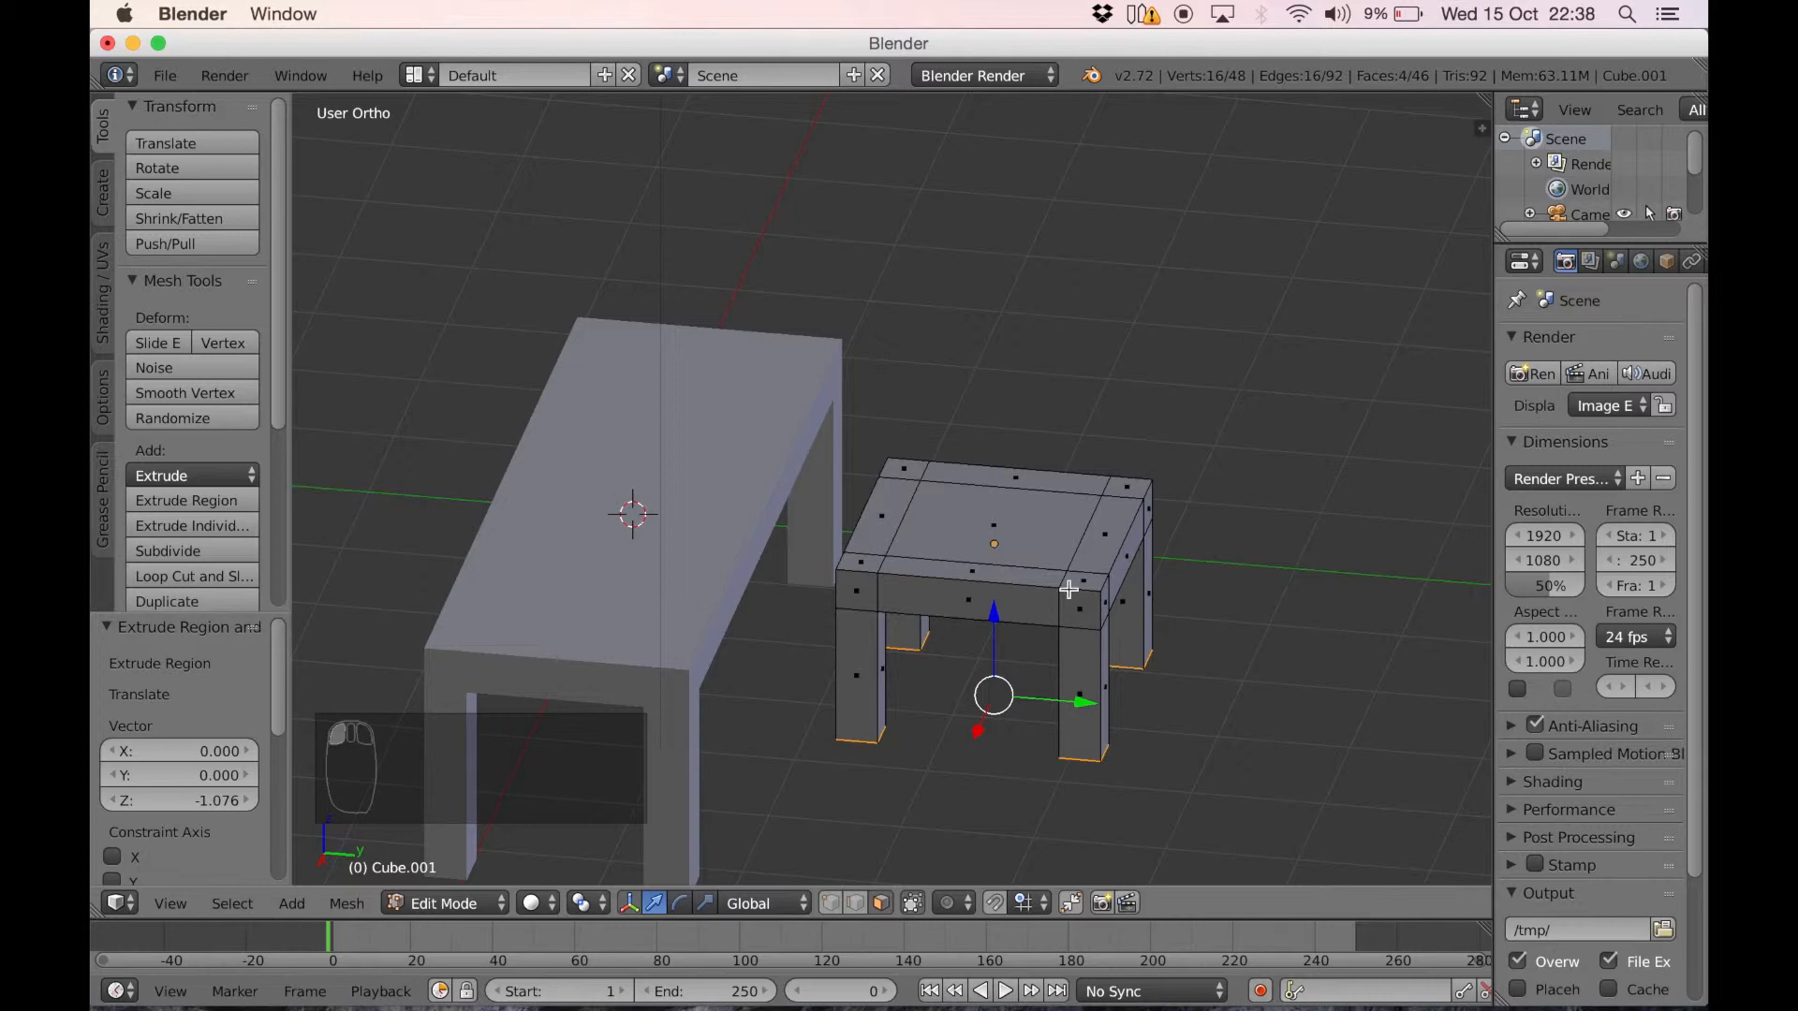
# In Object Mode and right side view, raise the table about 1.715 and the seat about 1.246 along Z so both stand on the ground line
pyautogui.press('KP_1')
pyautogui.press('KP_3')
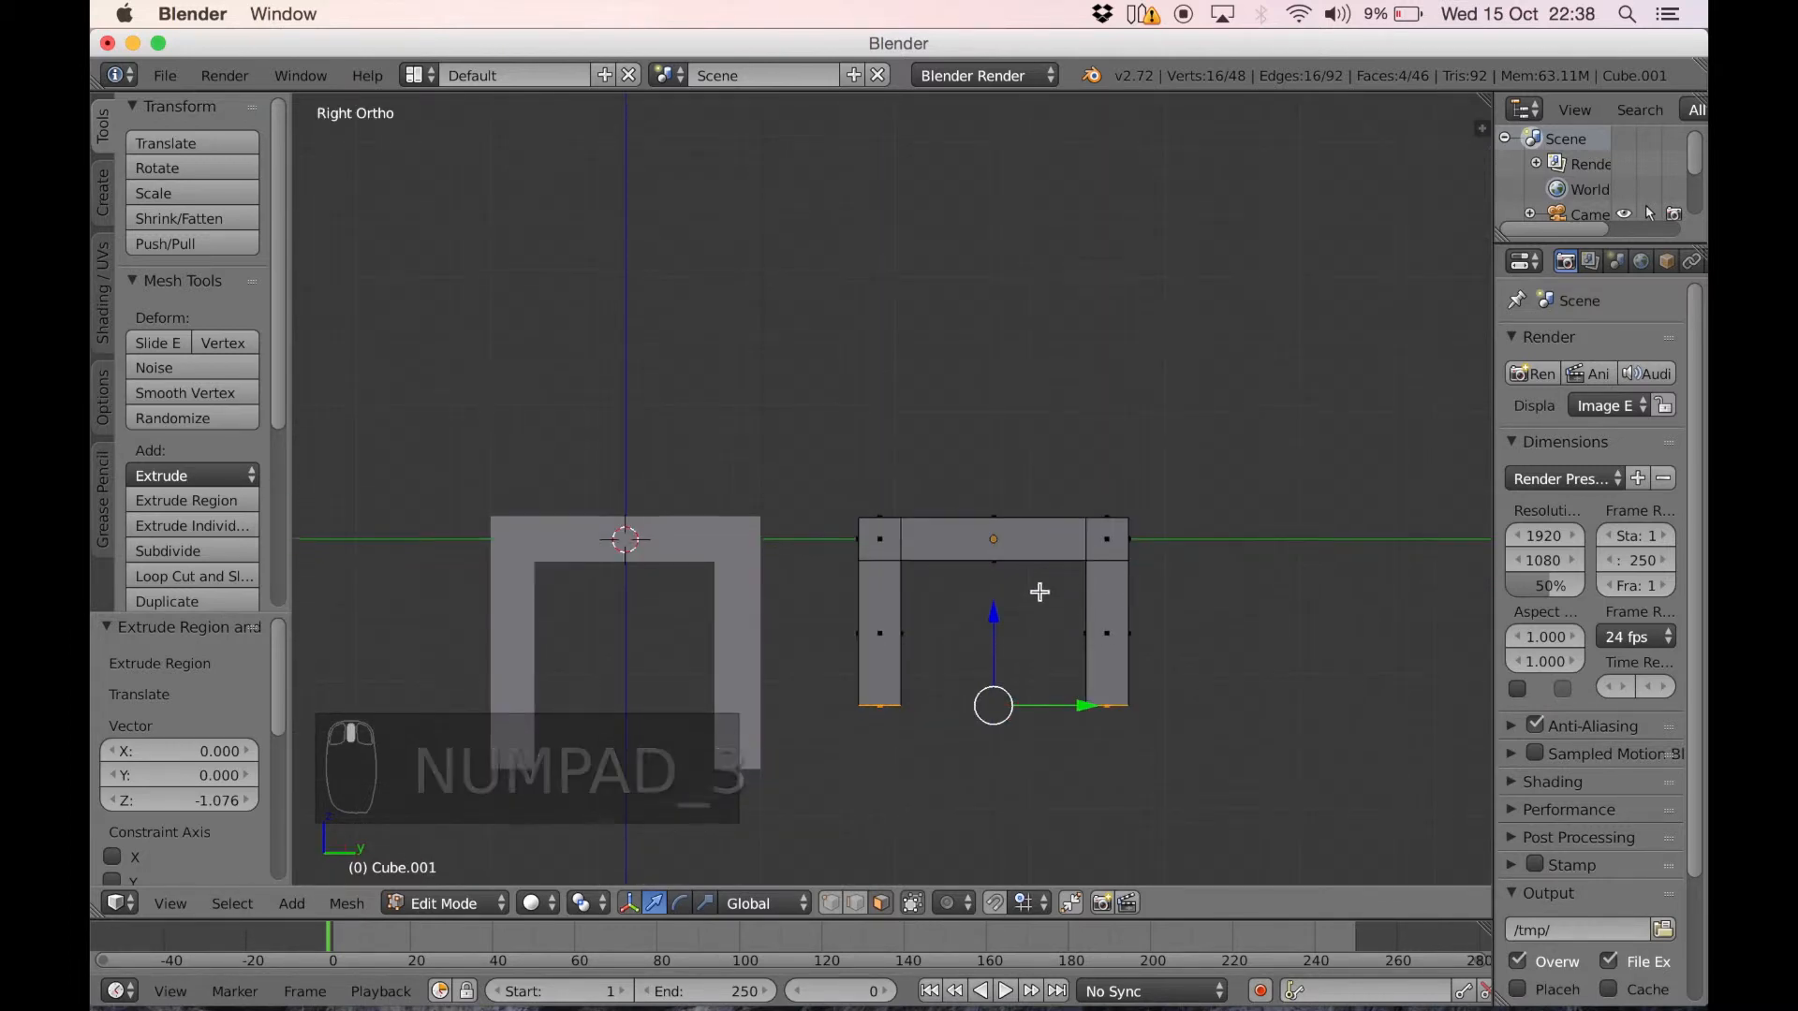
pyautogui.keyDown('shift'); pyautogui.moveTo(1039, 590); pyautogui.dragTo(1123, 435, button='middle'); pyautogui.keyUp('shift')
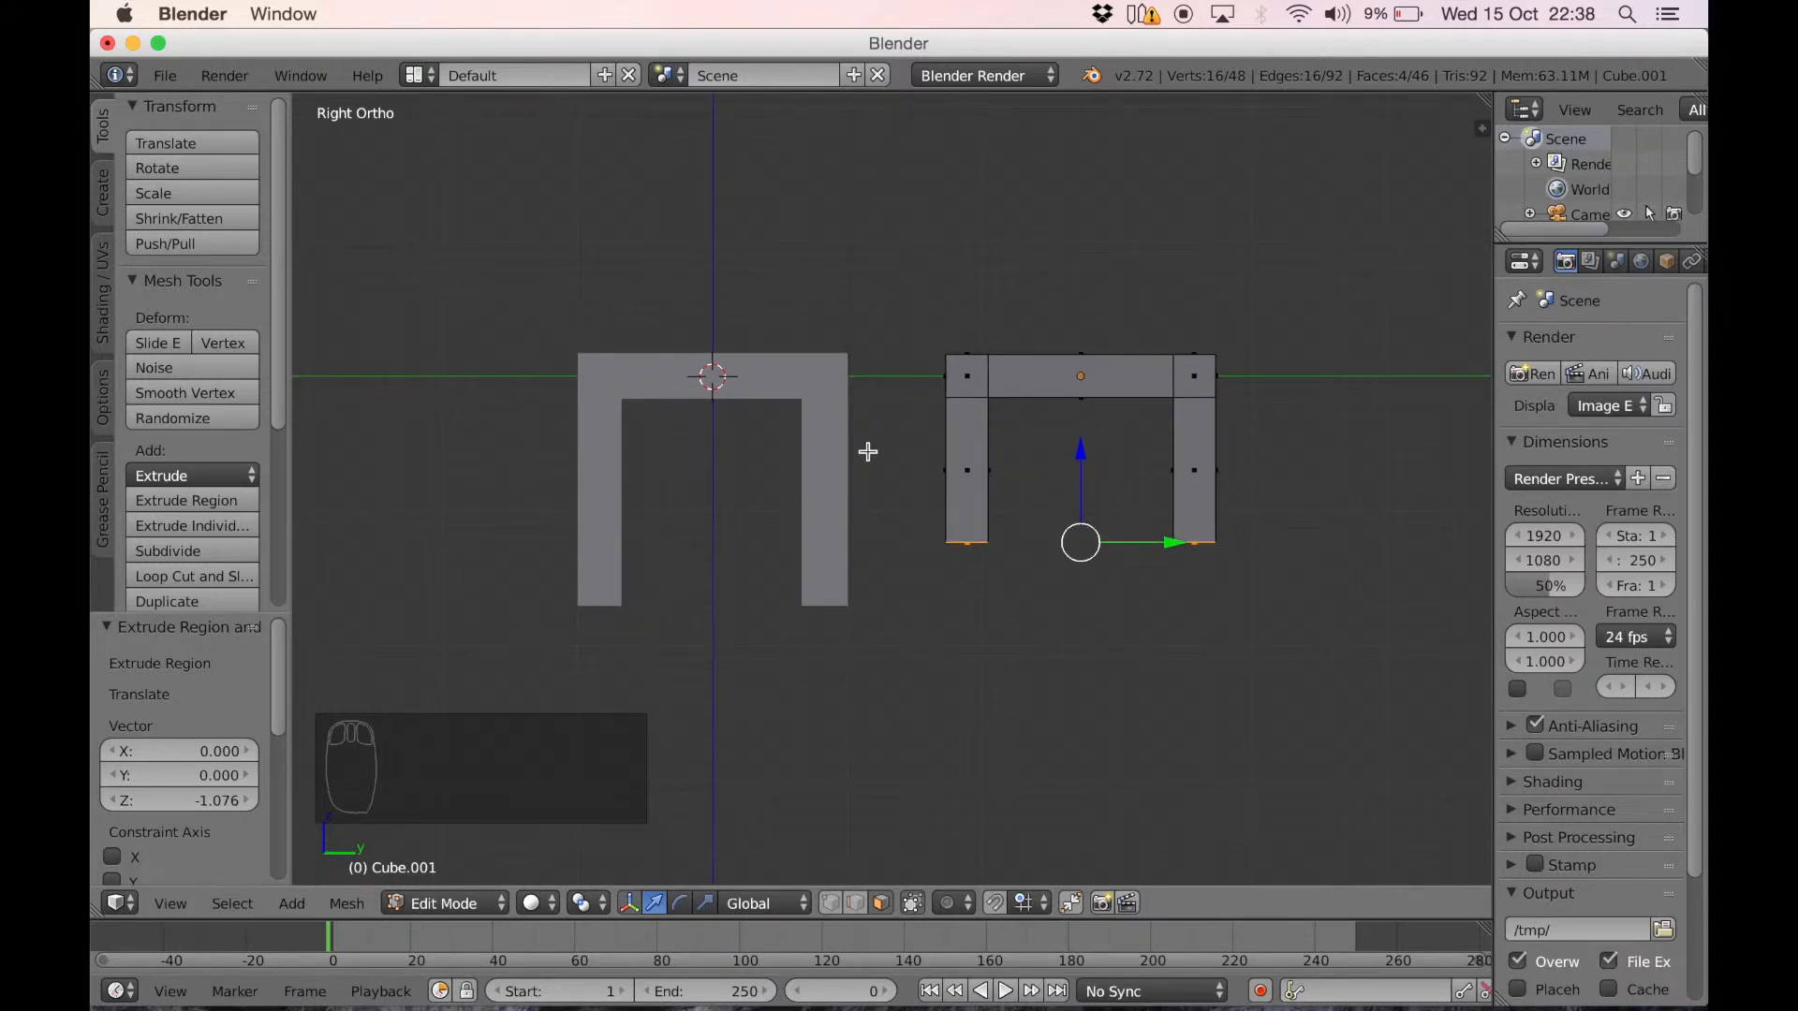
pyautogui.press('Tab')
pyautogui.rightClick(763, 409)
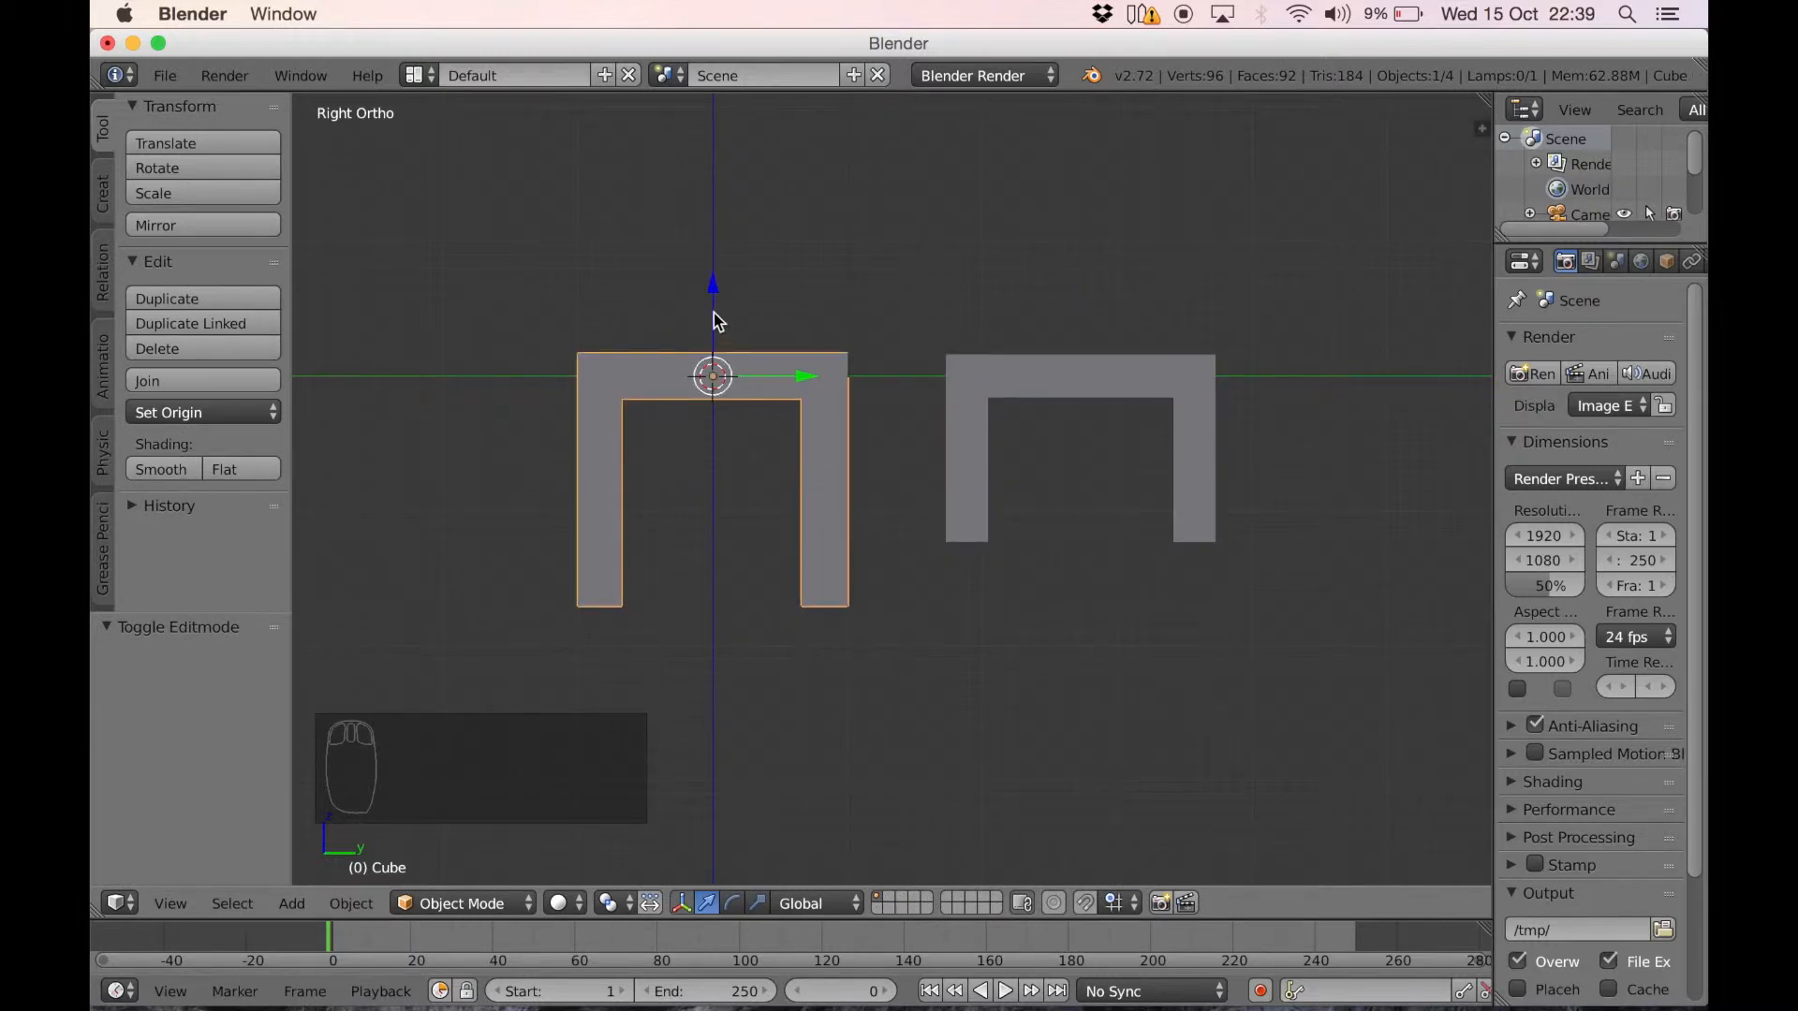
pyautogui.moveTo(716, 318); pyautogui.dragTo(731, 871)
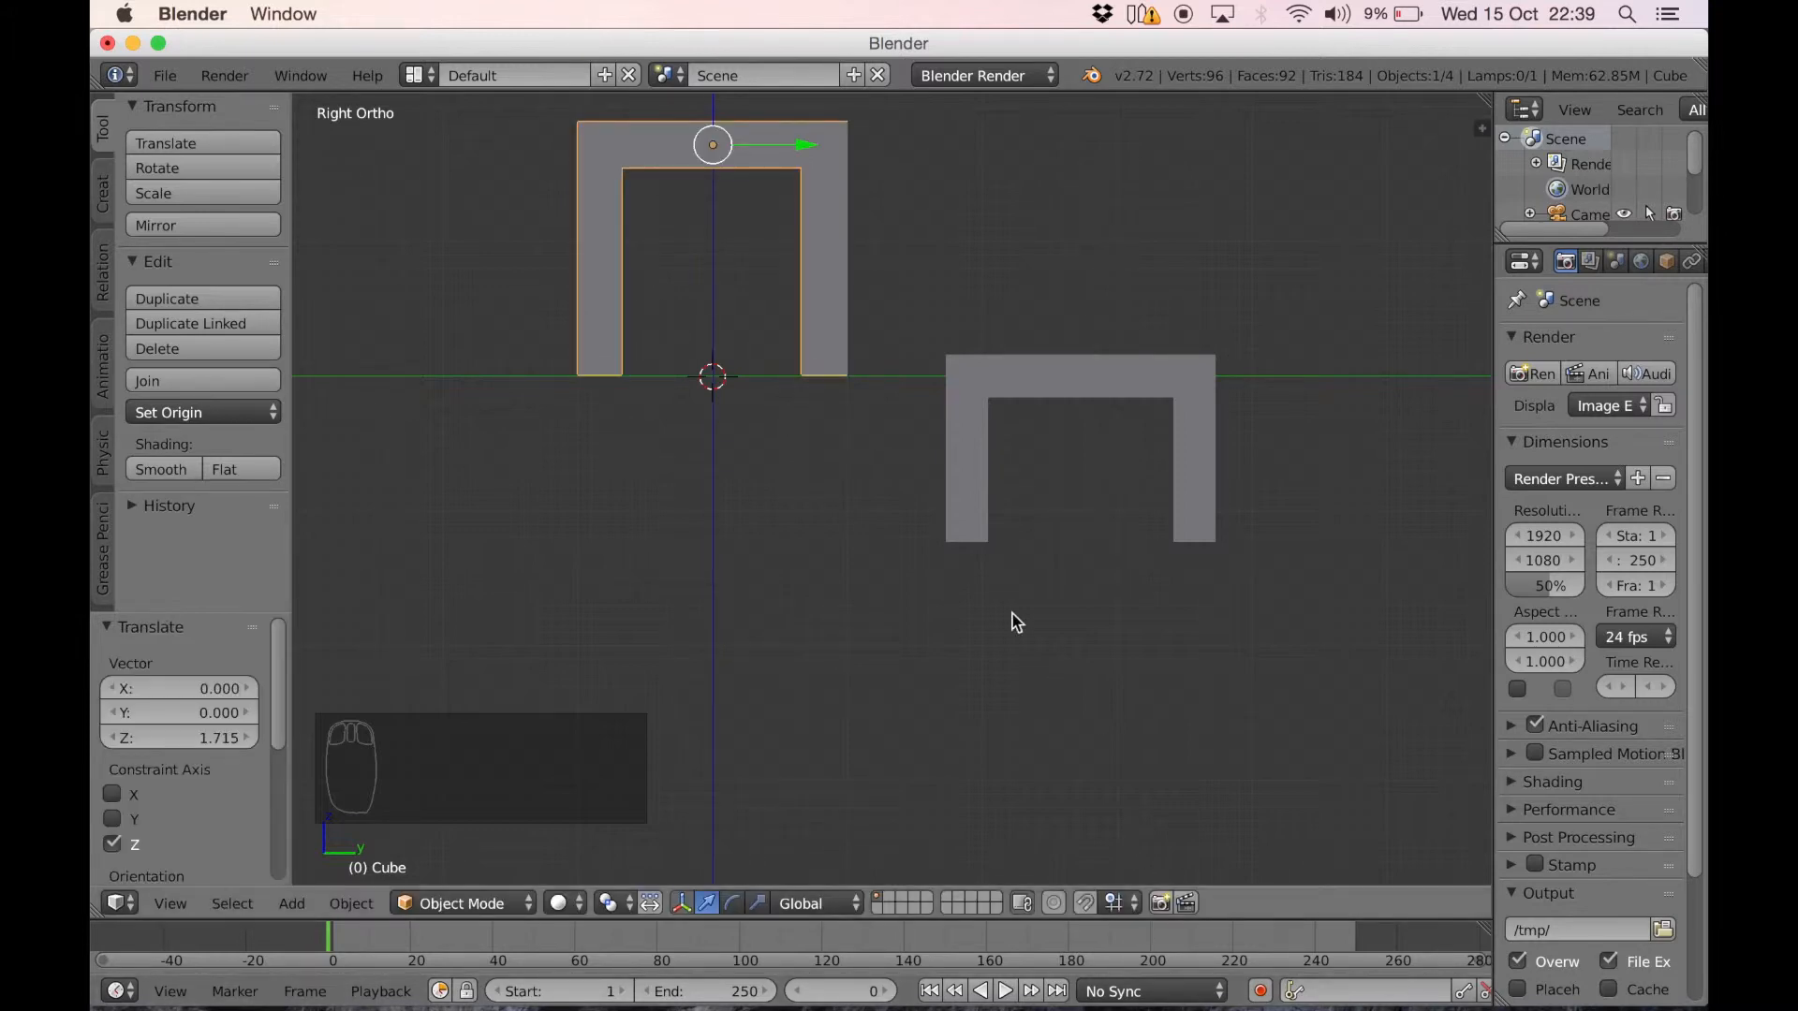
pyautogui.rightClick(1063, 395)
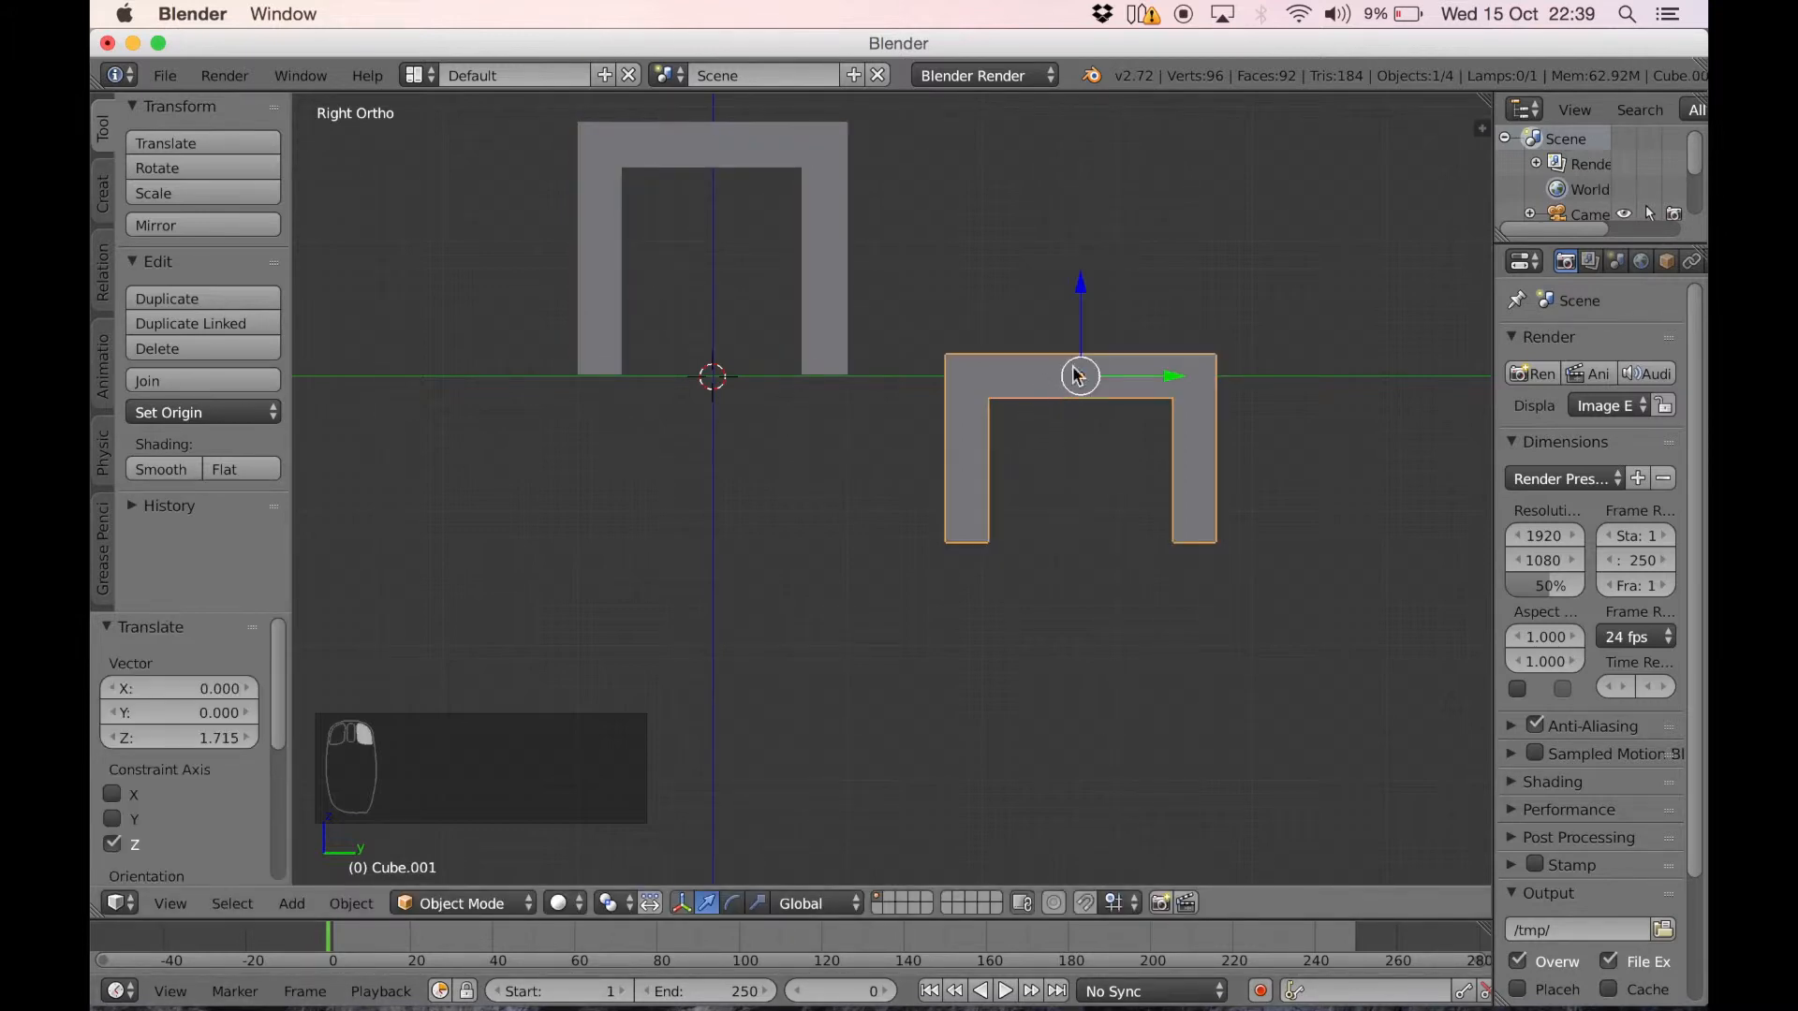
pyautogui.moveTo(1091, 325); pyautogui.dragTo(1086, 161)
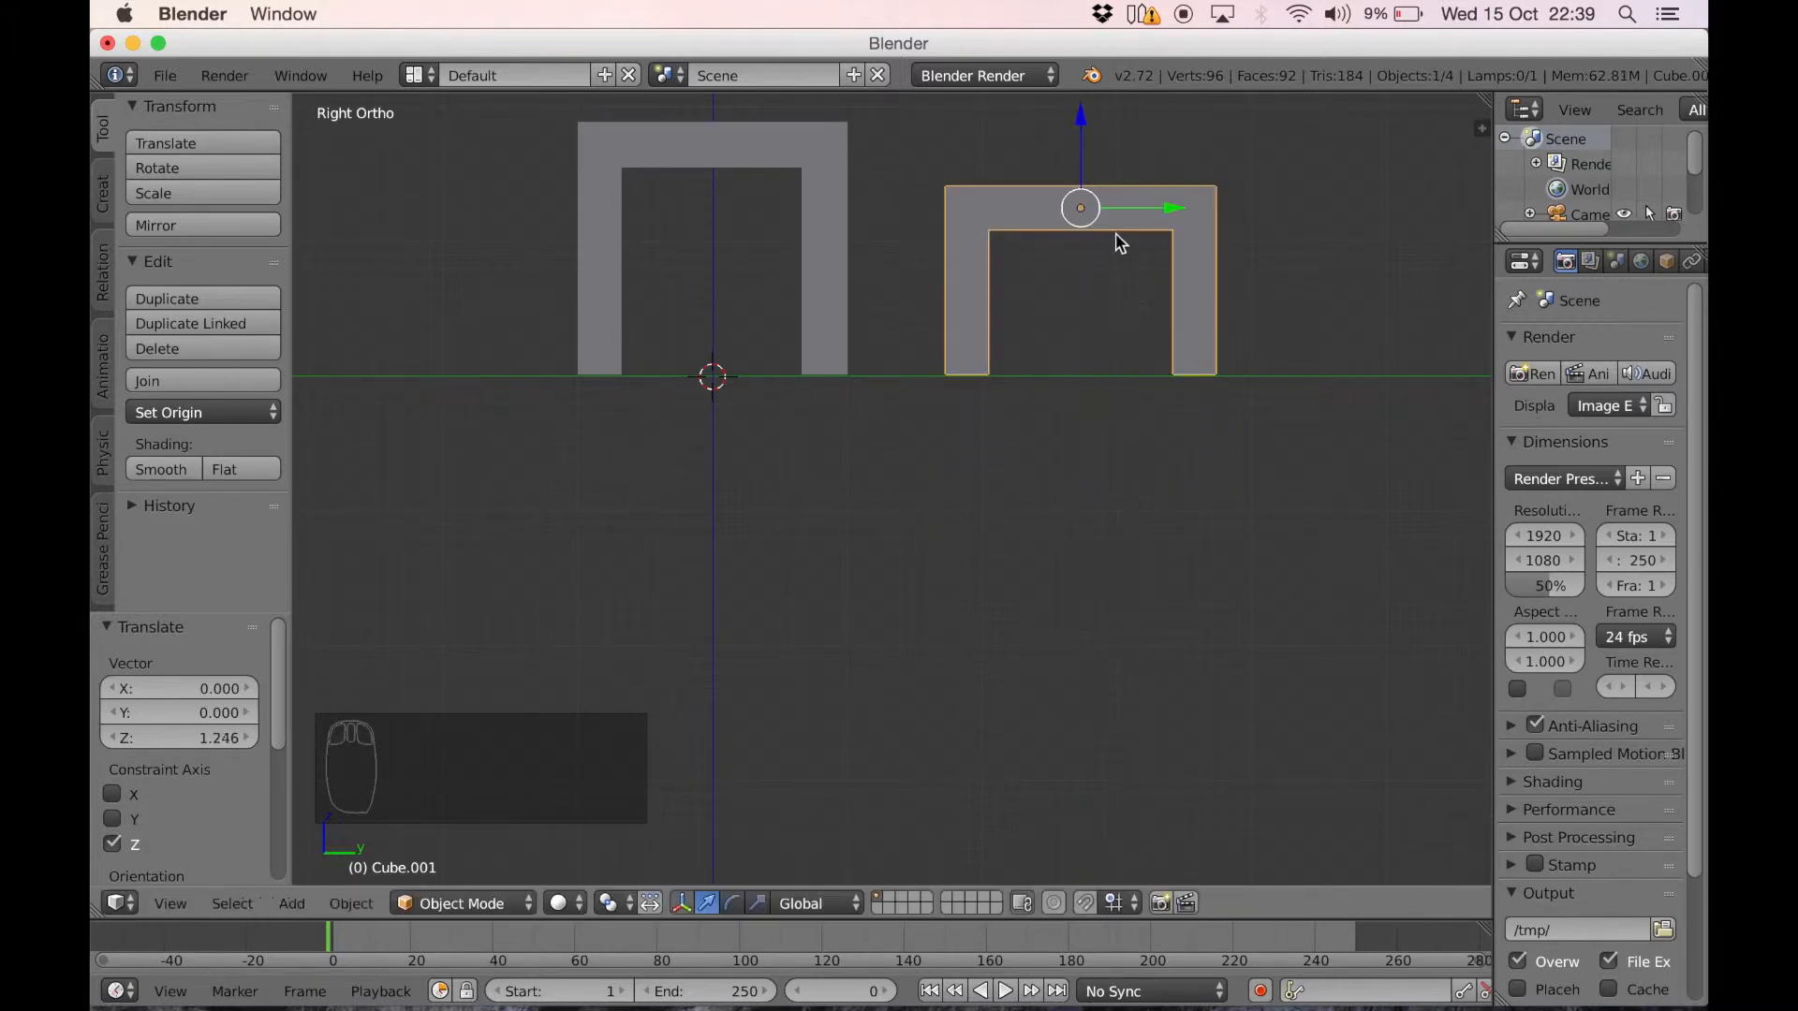
# In Edit Mode, select together the three narrow top faces along the seat's edge farthest from the table
pyautogui.moveTo(925, 419); pyautogui.dragTo(865, 588, button='middle')
pyautogui.press('Tab')
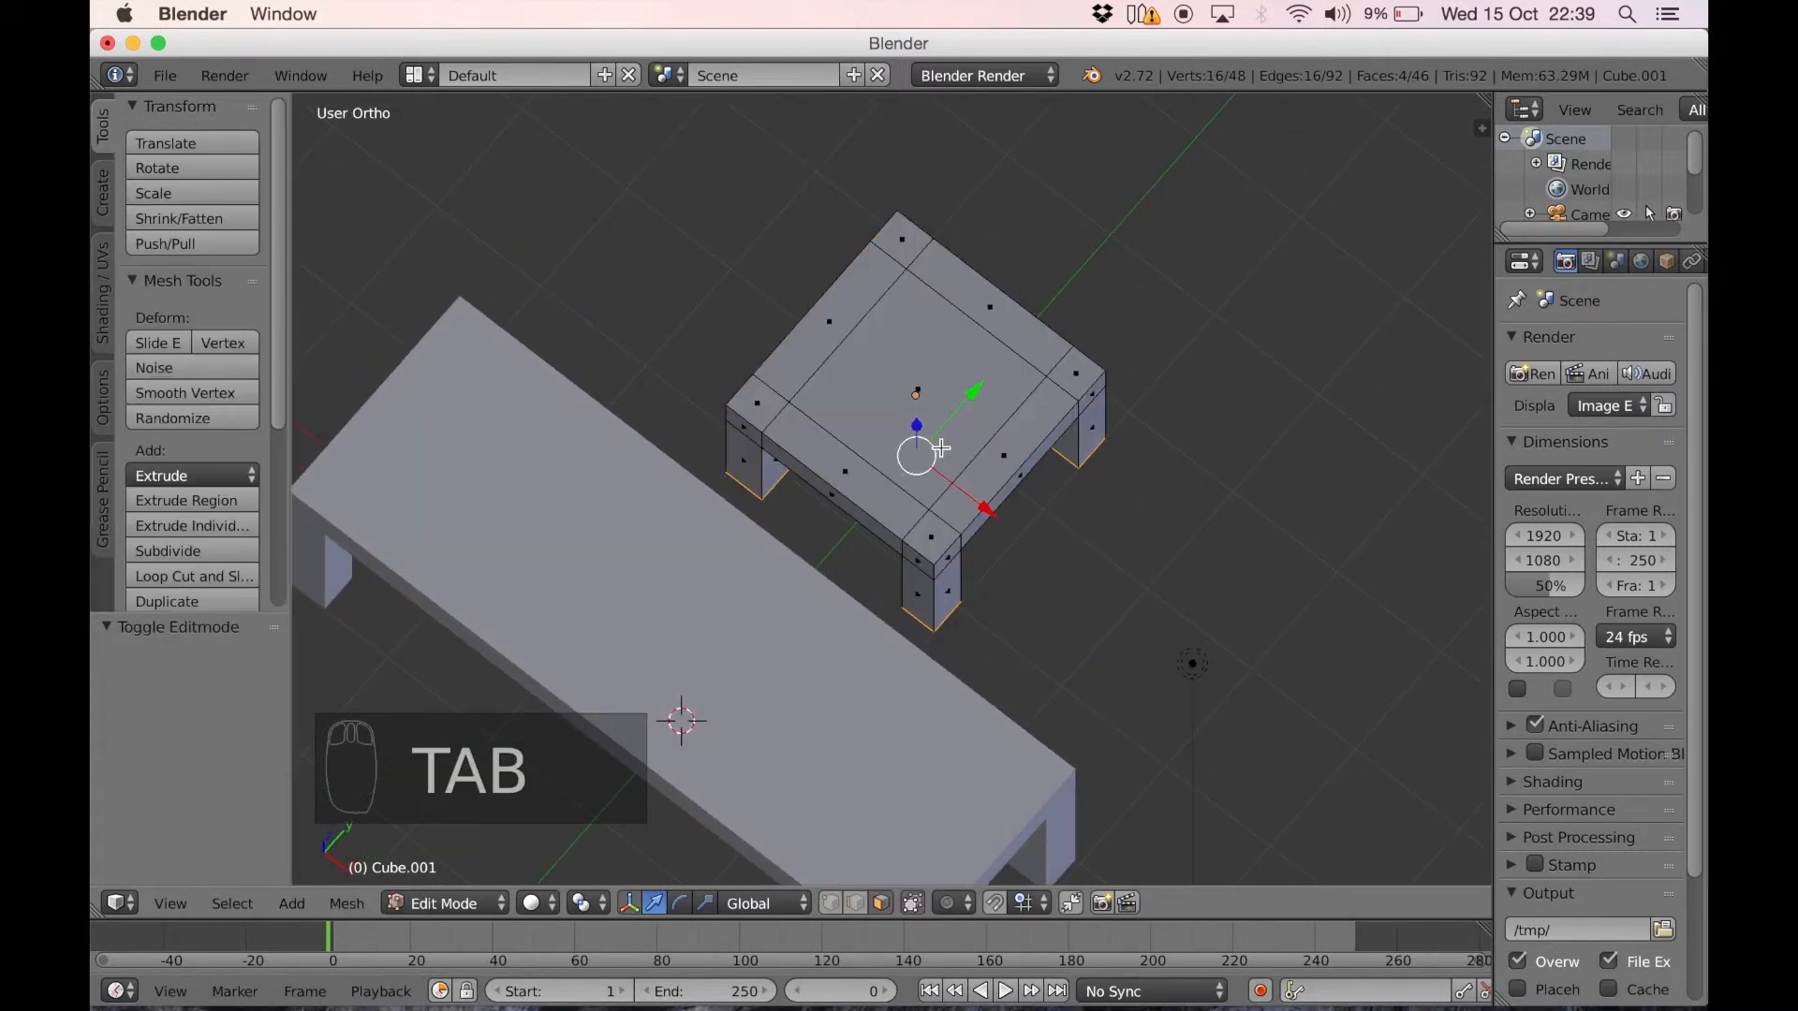
pyautogui.moveTo(941, 446); pyautogui.dragTo(1147, 463, button='middle')
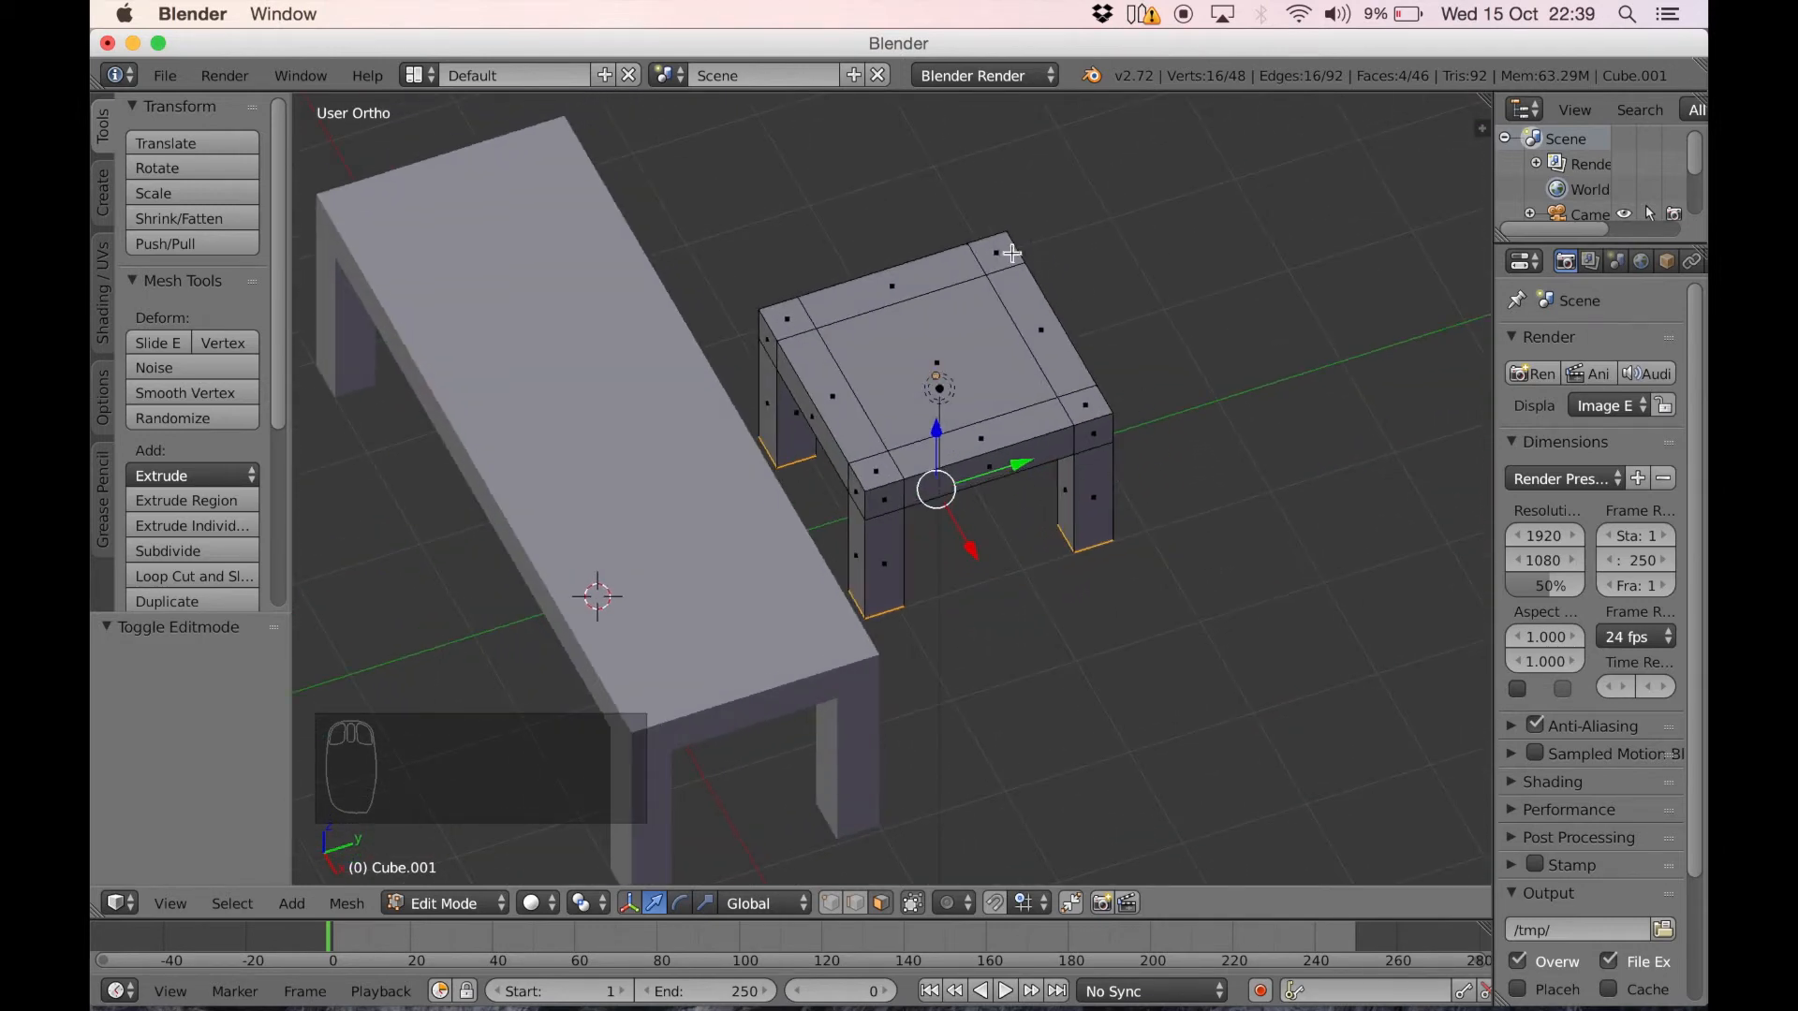
pyautogui.rightClick(1003, 252)
pyautogui.keyDown('shift'); pyautogui.rightClick(1053, 337); pyautogui.keyUp('shift')
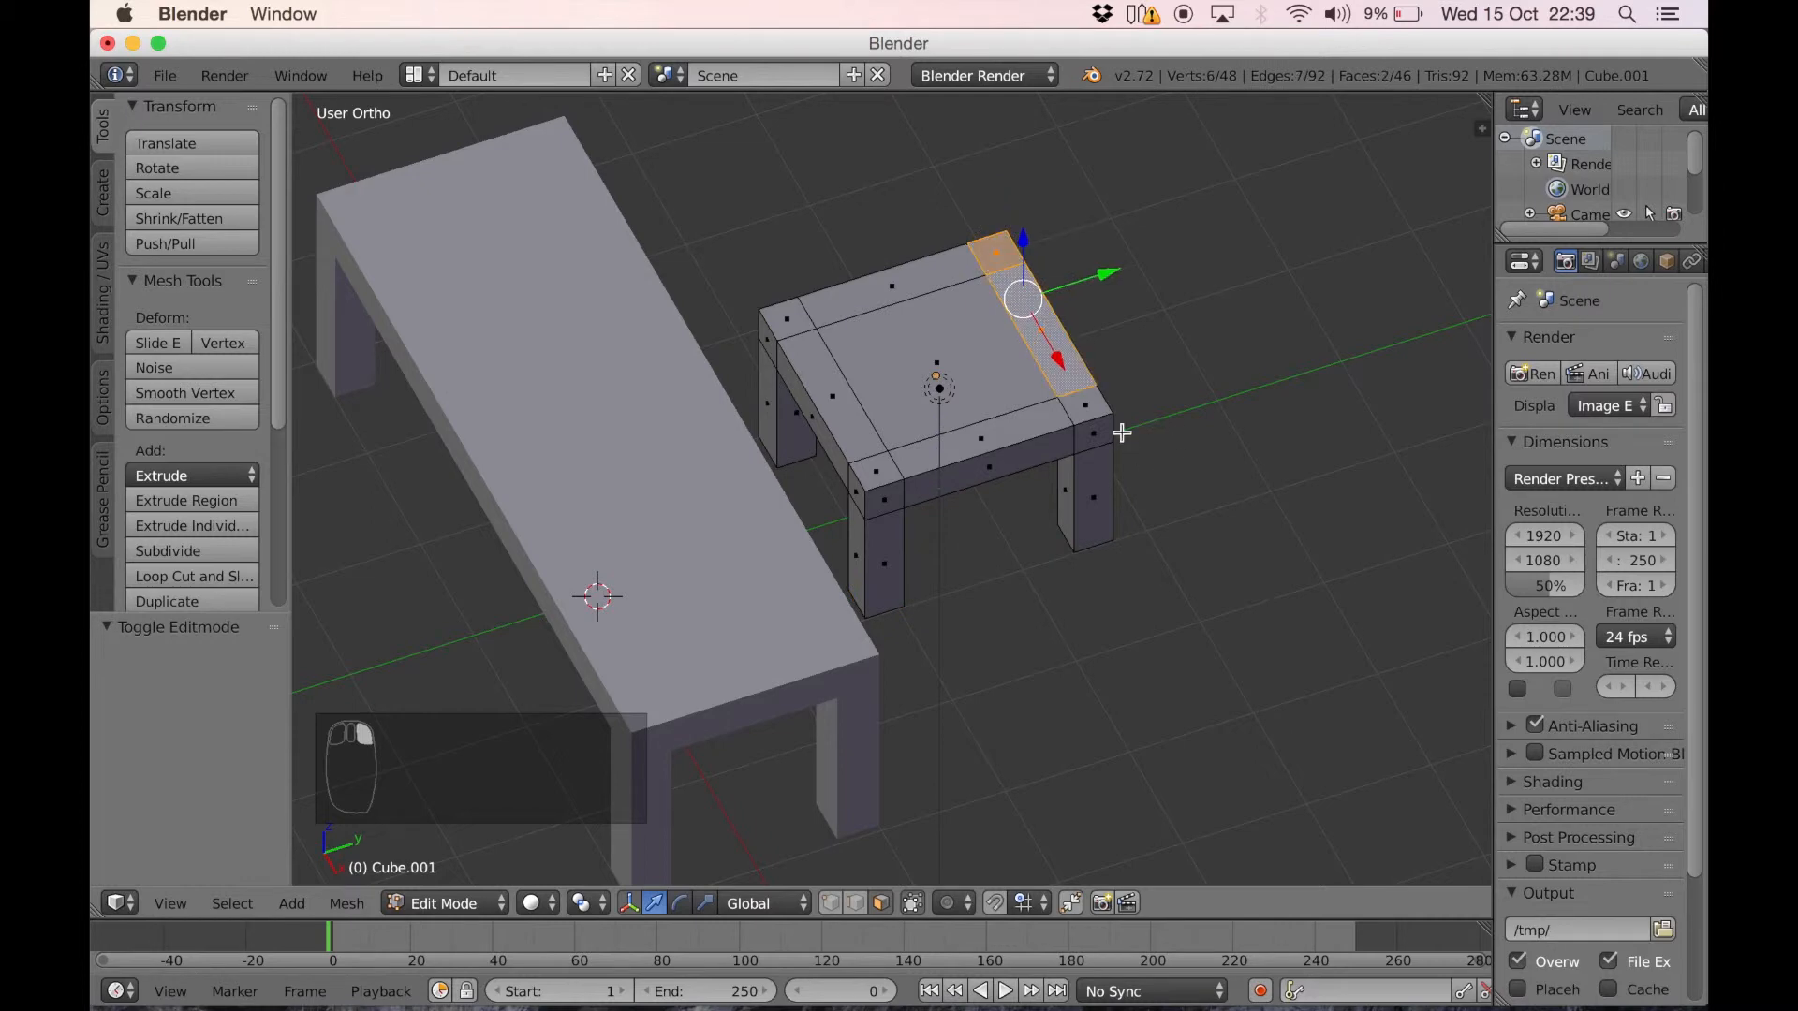
pyautogui.keyDown('shift'); pyautogui.rightClick(1100, 409); pyautogui.keyUp('shift')
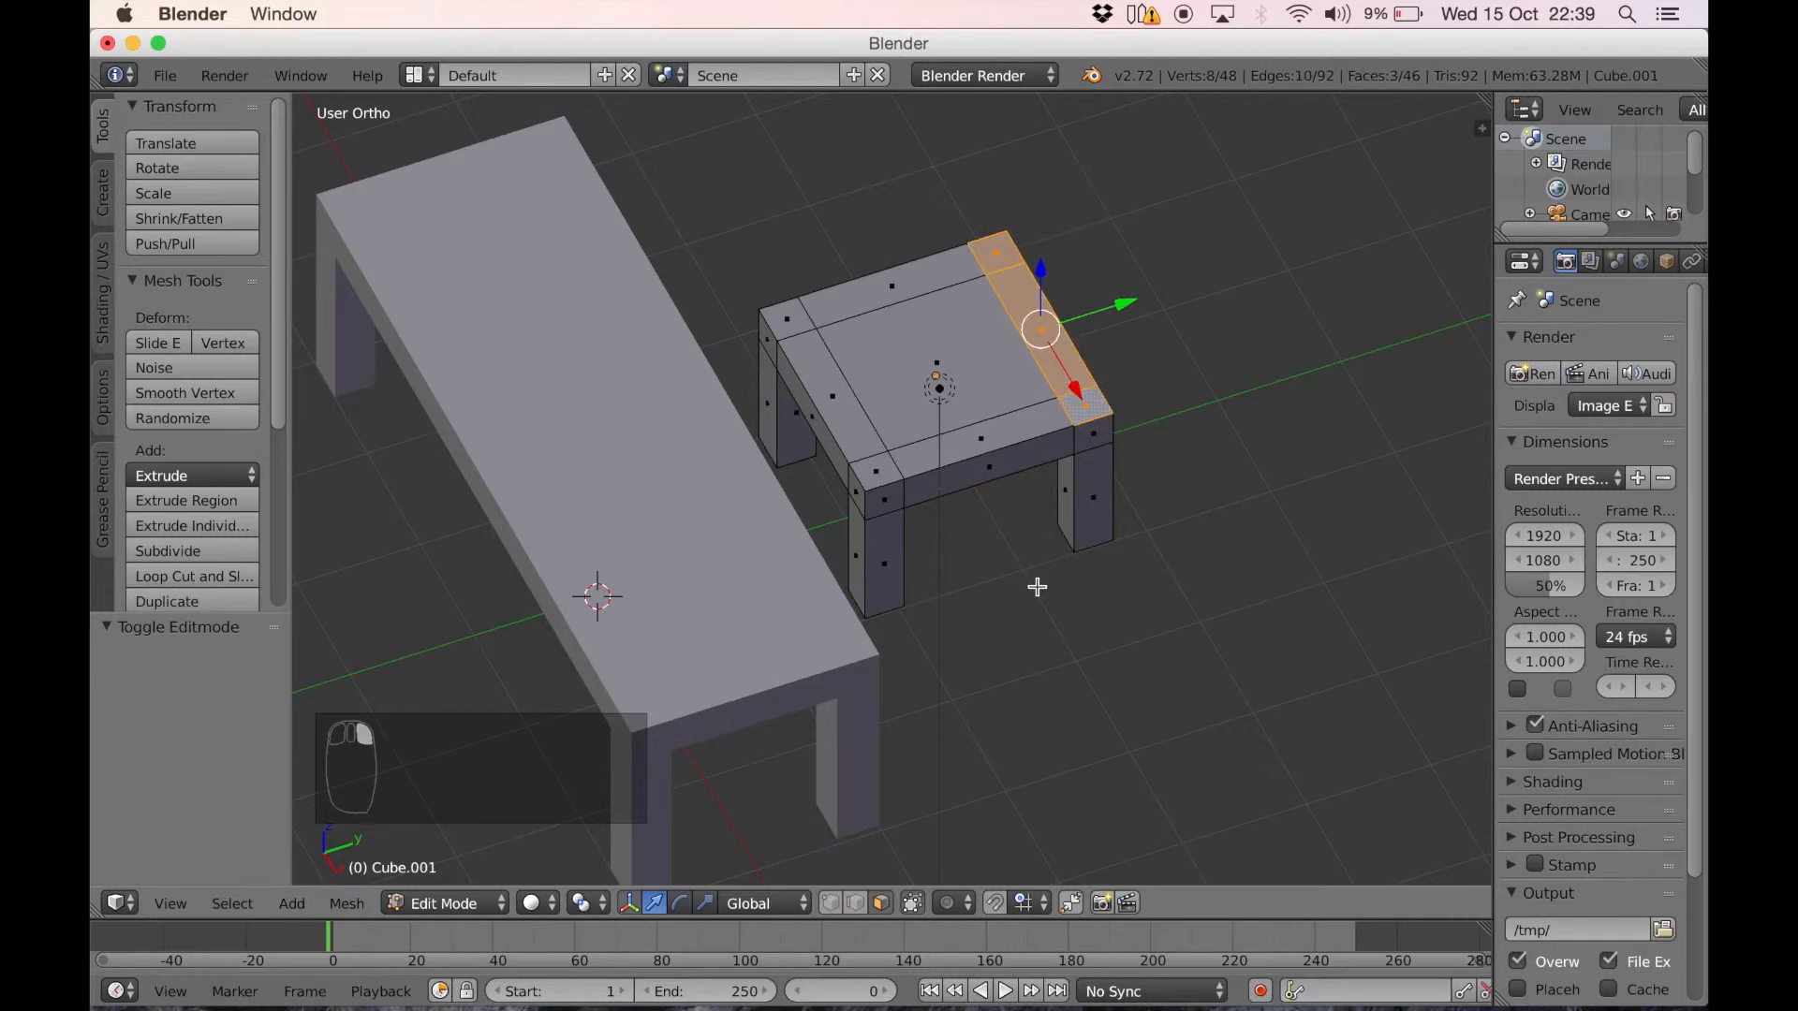
# Extrude the three selected faces upward into a tall backrest and return to Object Mode
pyautogui.press('e')
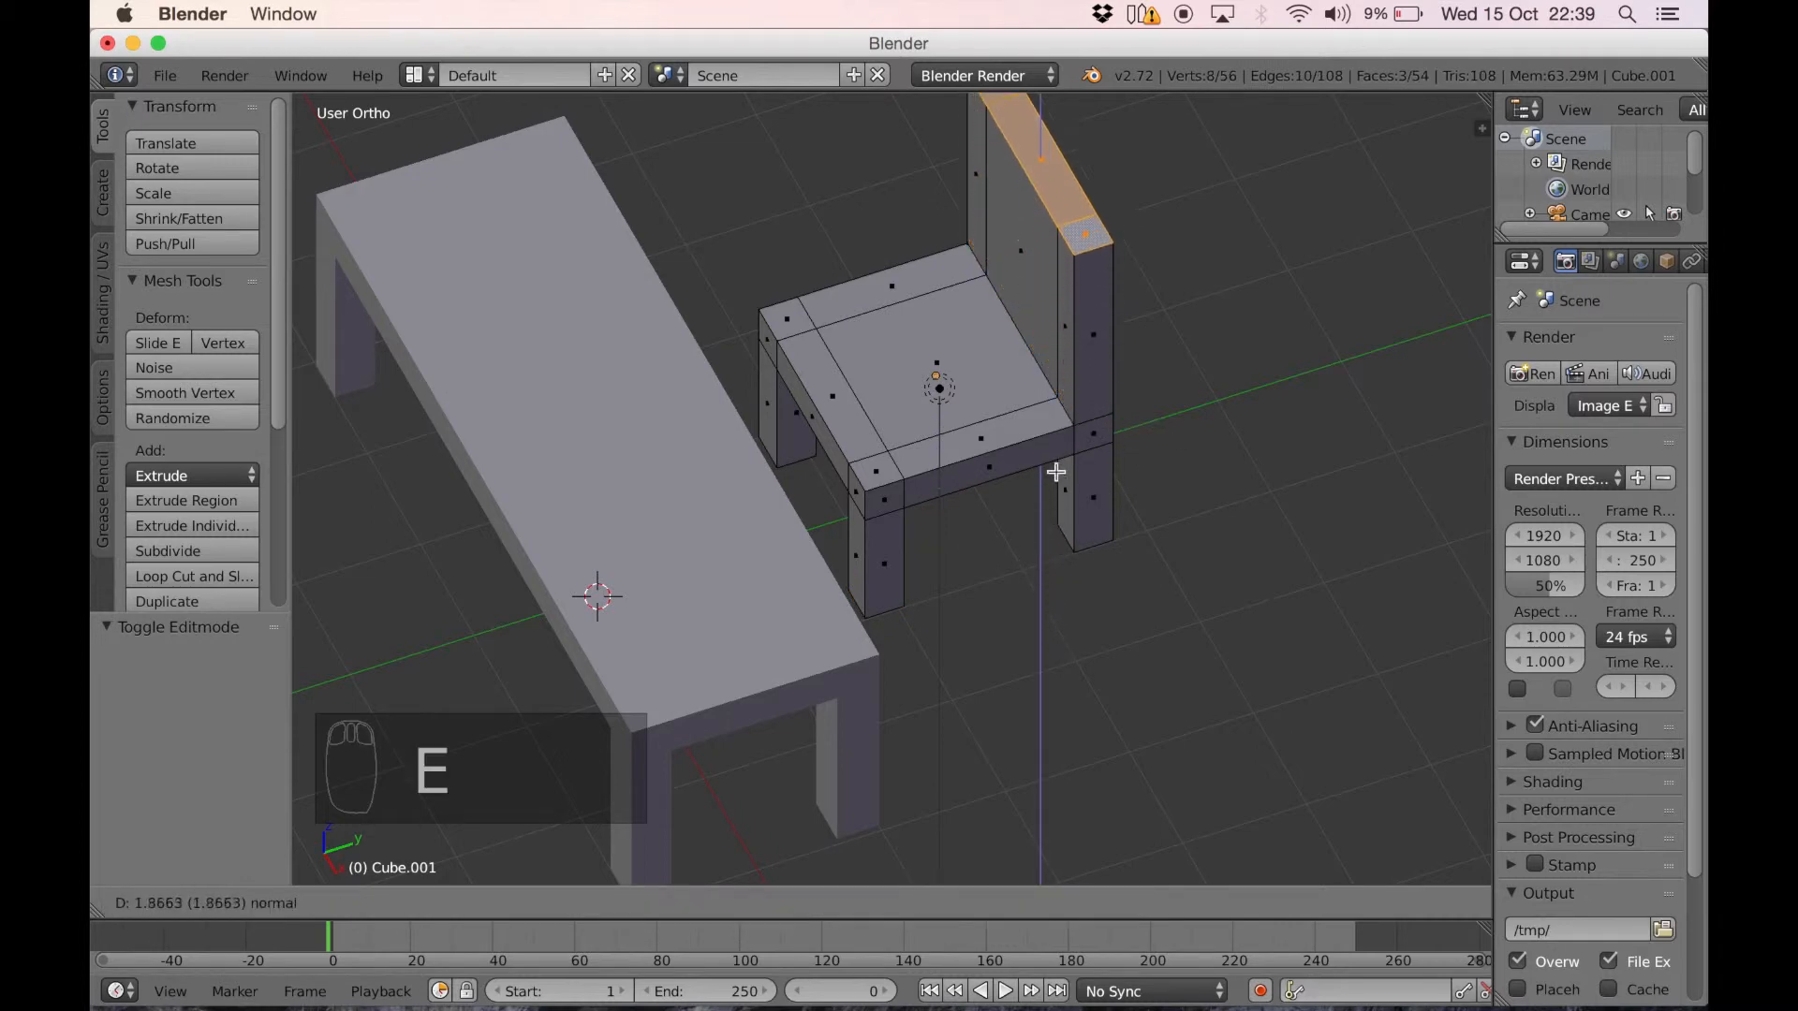
pyautogui.click(1055, 420)
pyautogui.moveTo(890, 553); pyautogui.dragTo(808, 497, button='middle')
pyautogui.press('Tab')
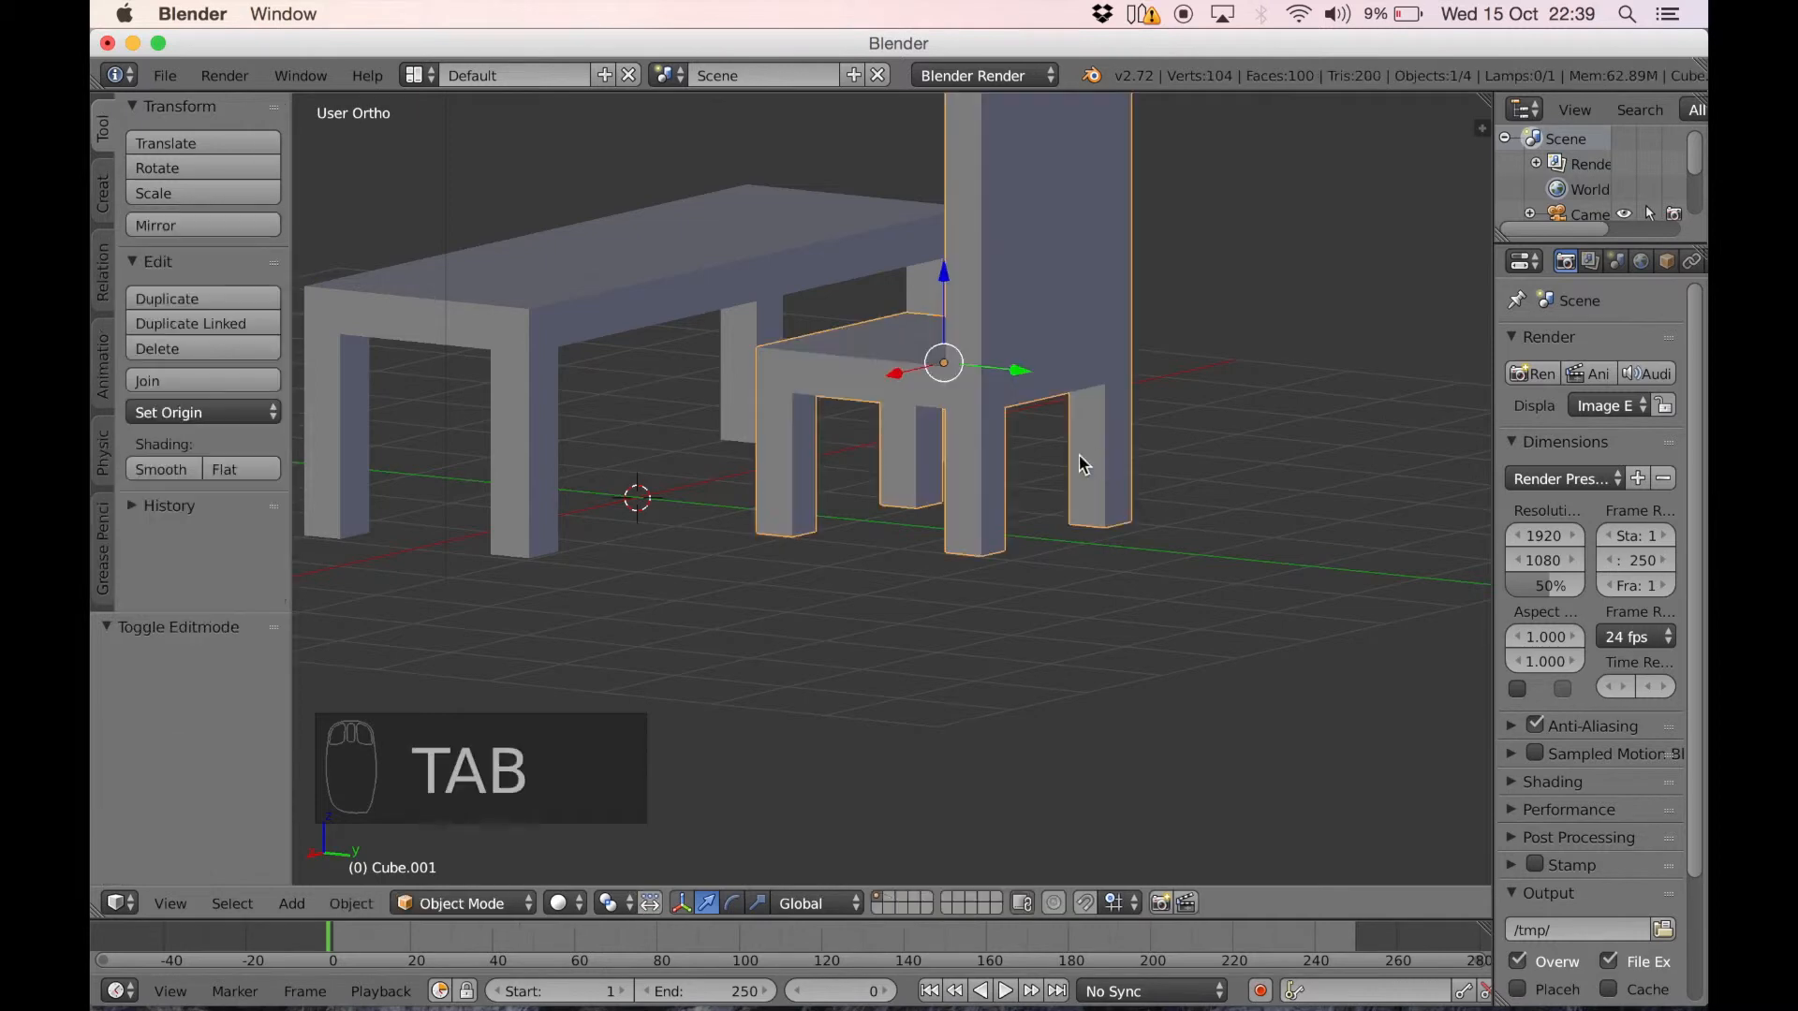
# Scale the chair uniformly to about 0.674 and lower it about 0.405 along Z onto the ground line in right view
pyautogui.moveTo(878, 452); pyautogui.dragTo(1049, 391, button='middle')
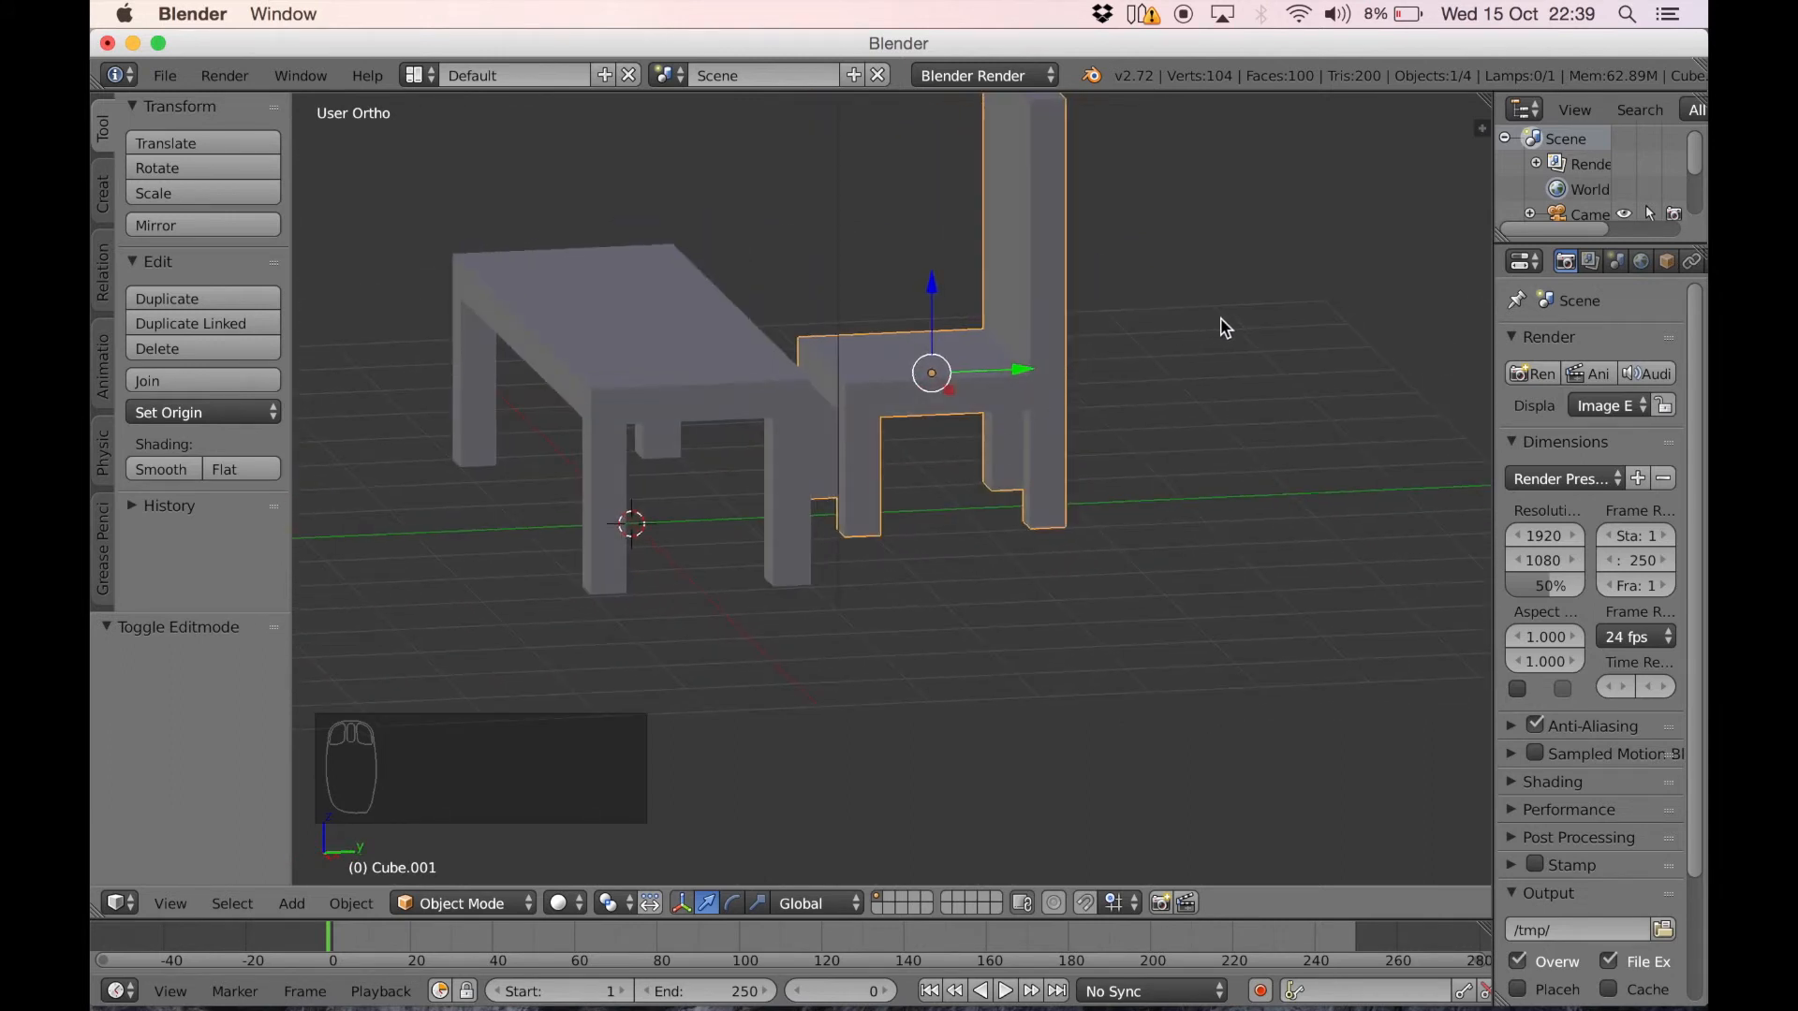
pyautogui.press('s')
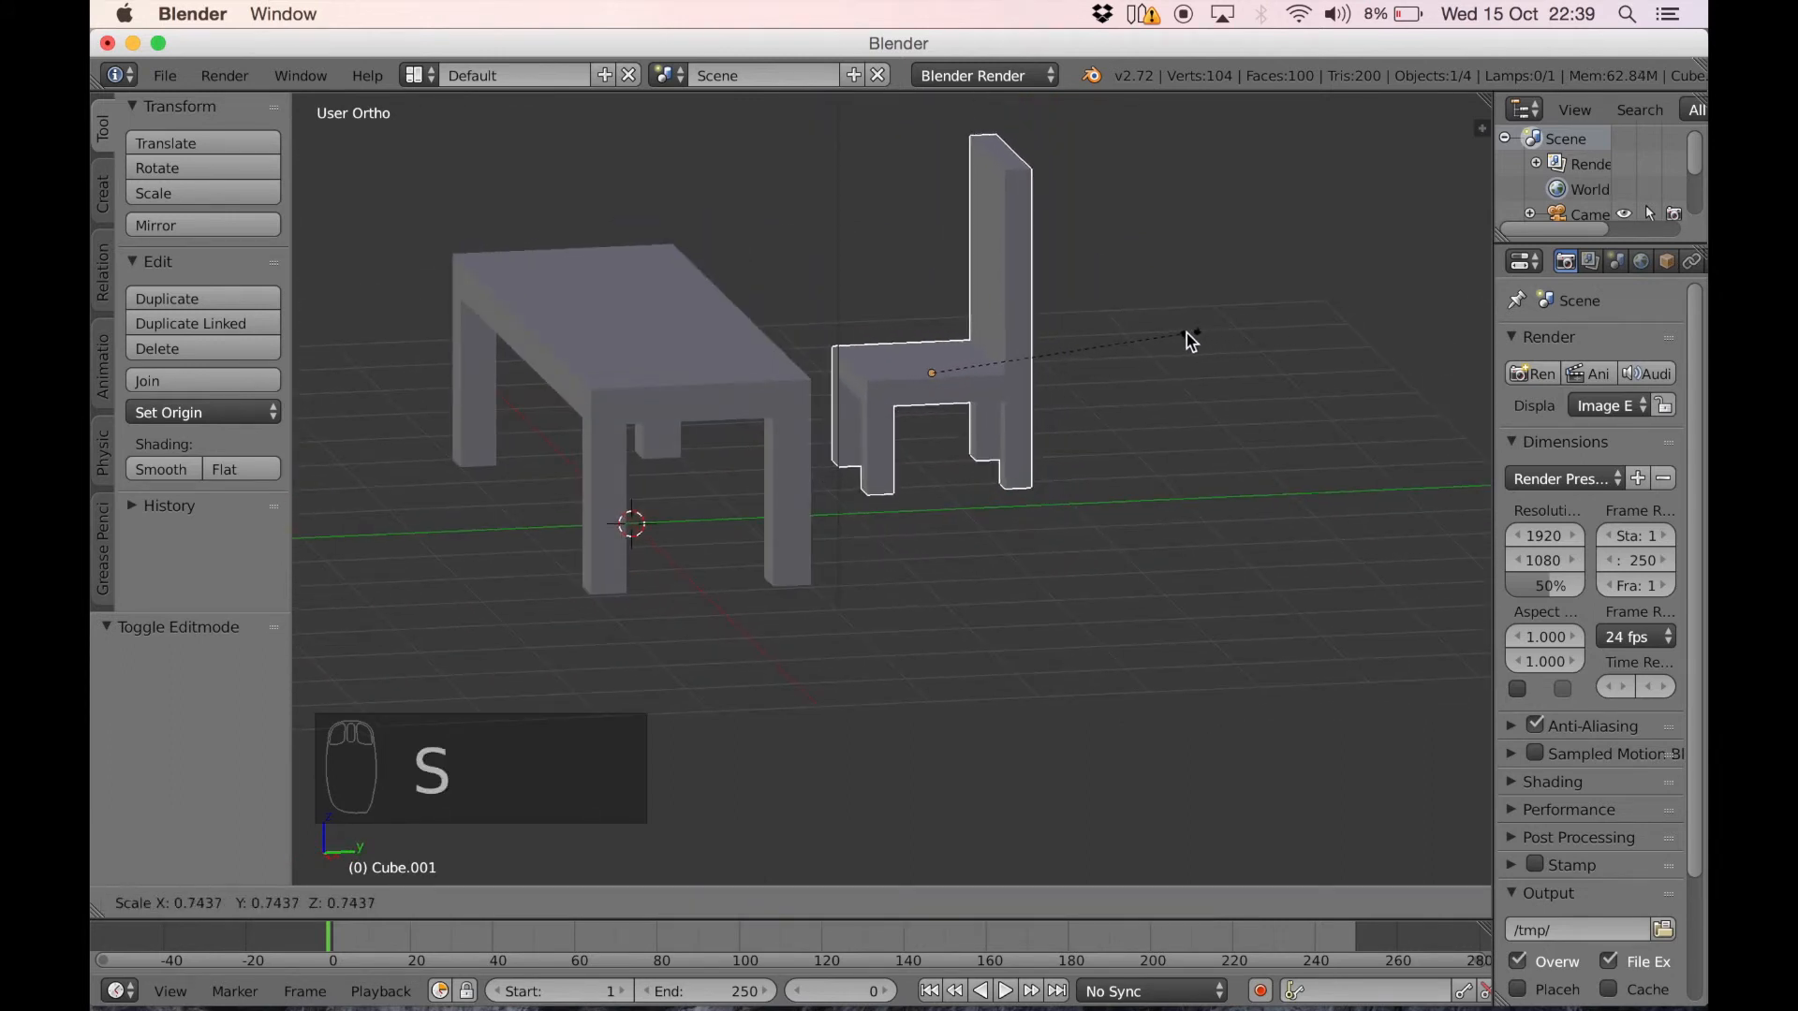
pyautogui.click(1170, 346)
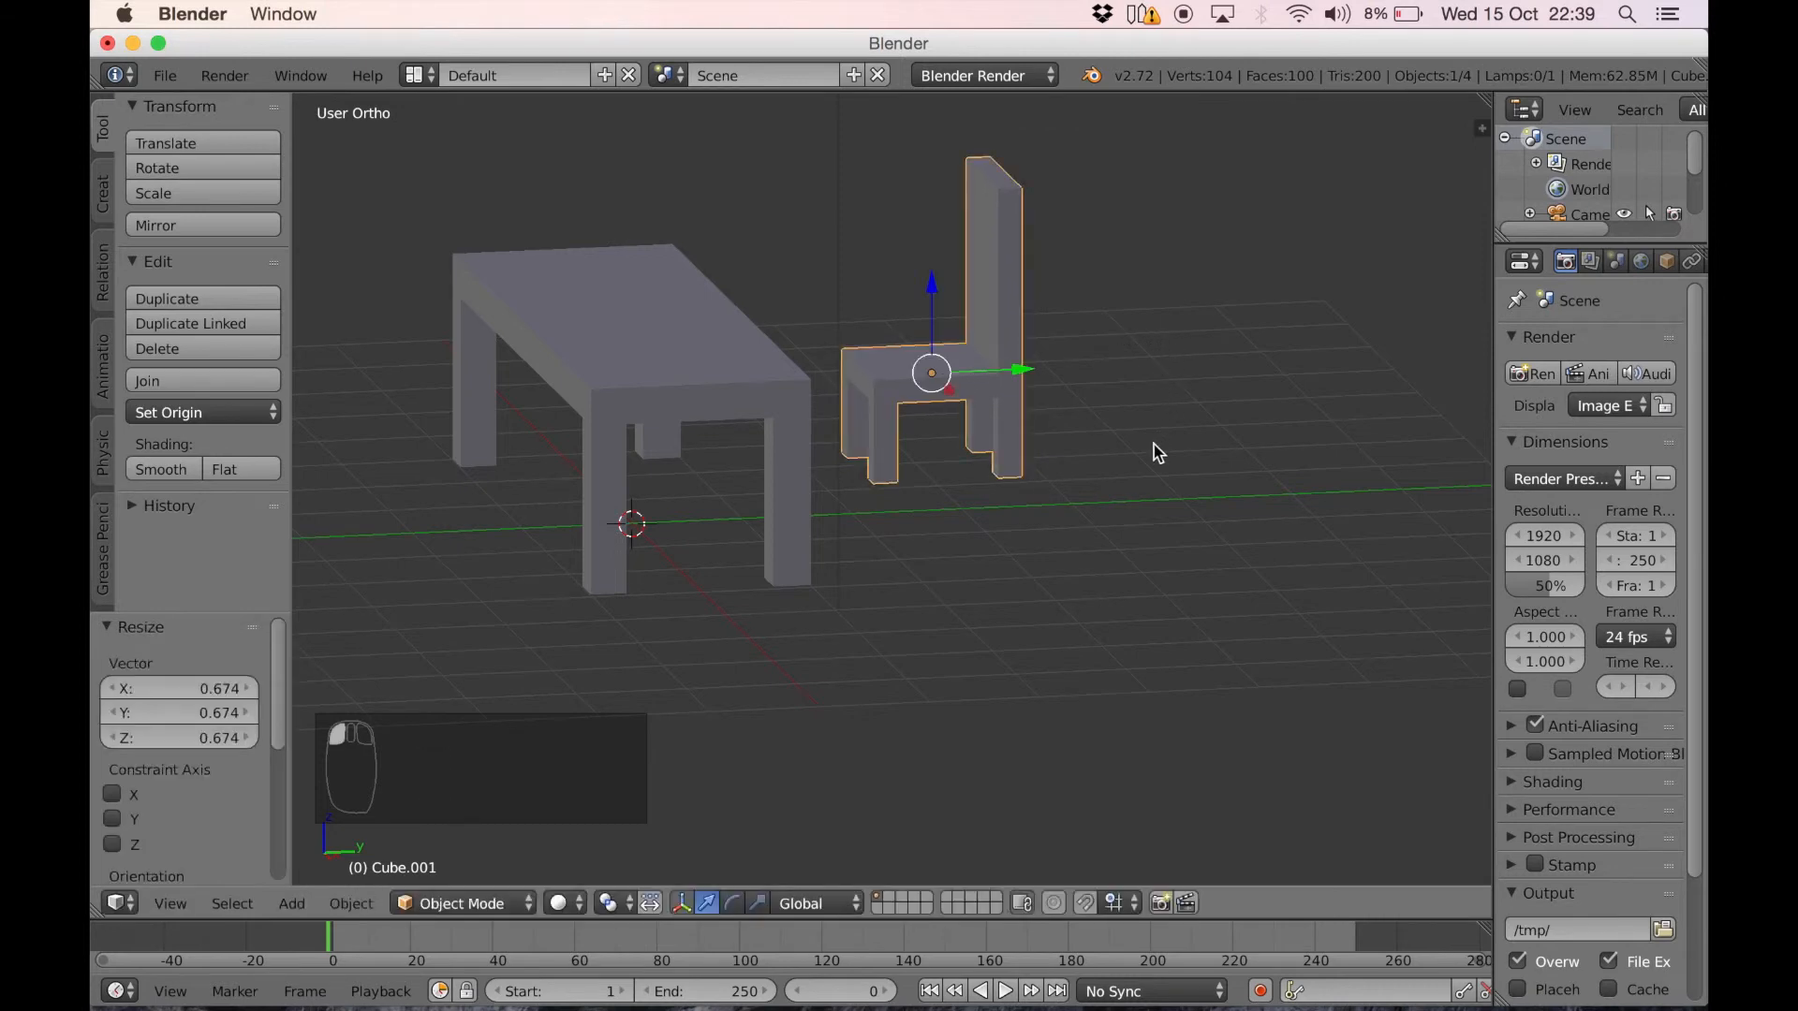
pyautogui.press('KP_3')
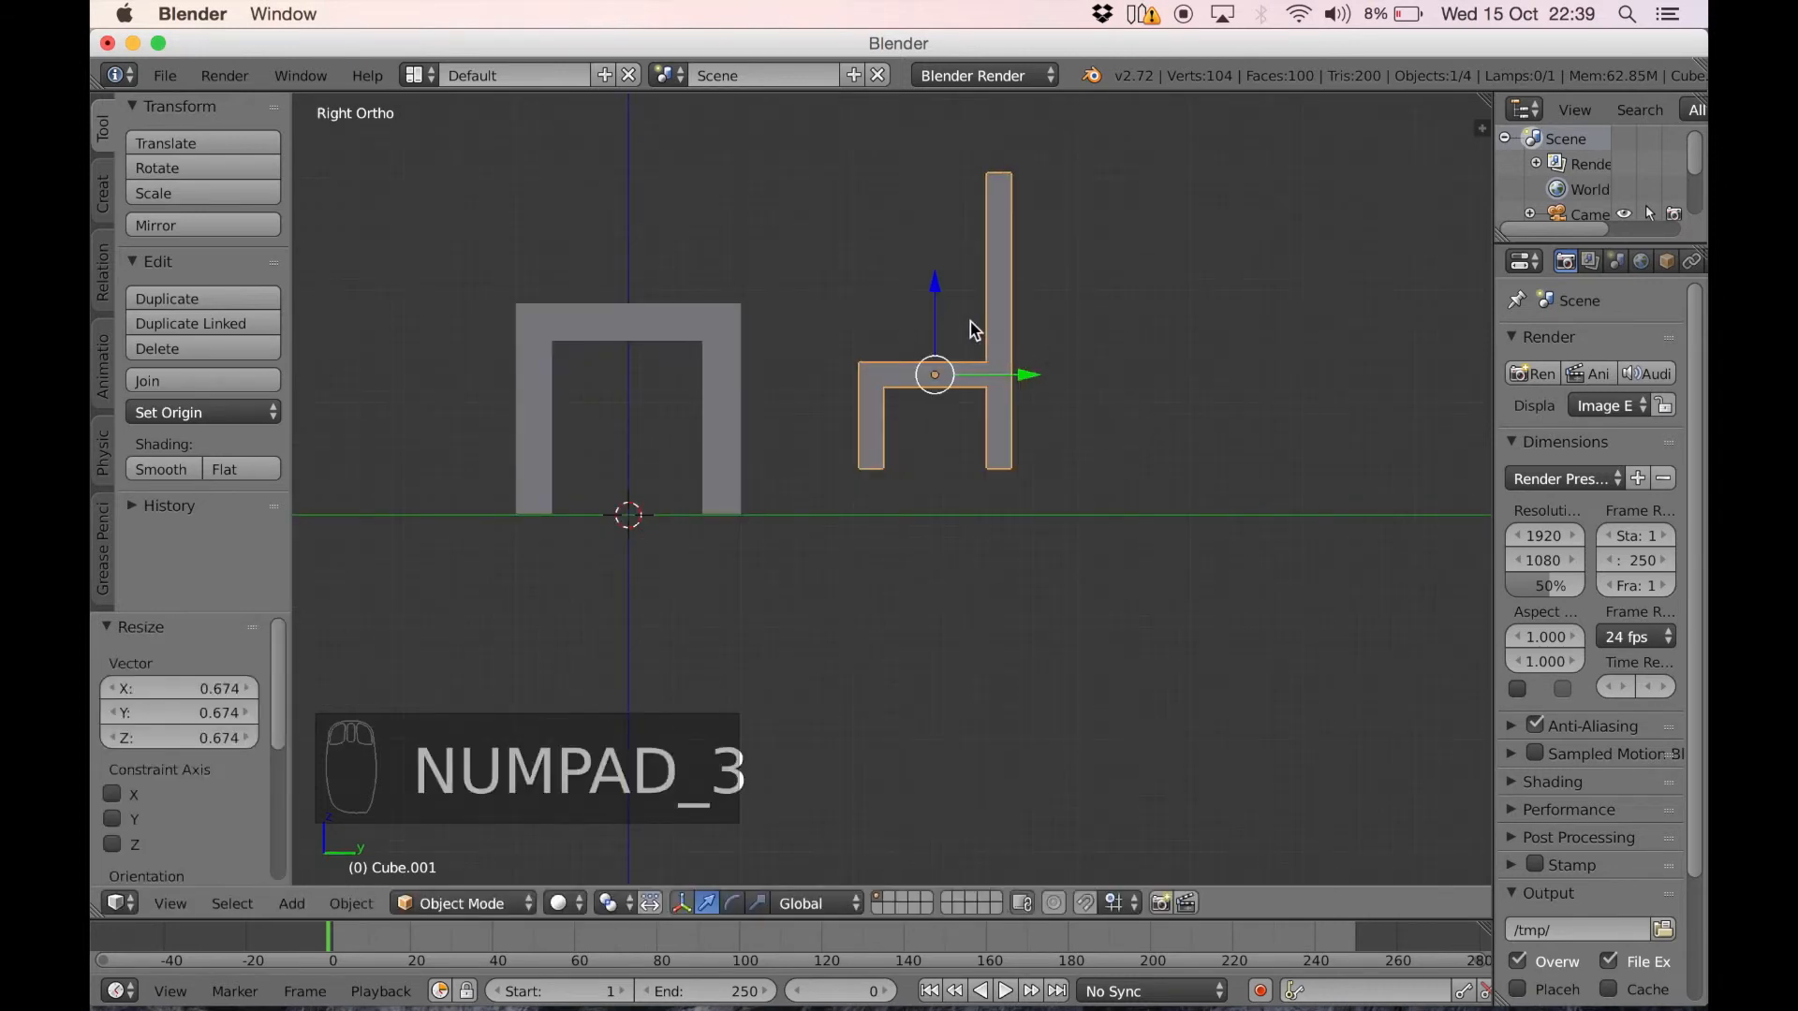
pyautogui.moveTo(935, 294); pyautogui.dragTo(935, 341)
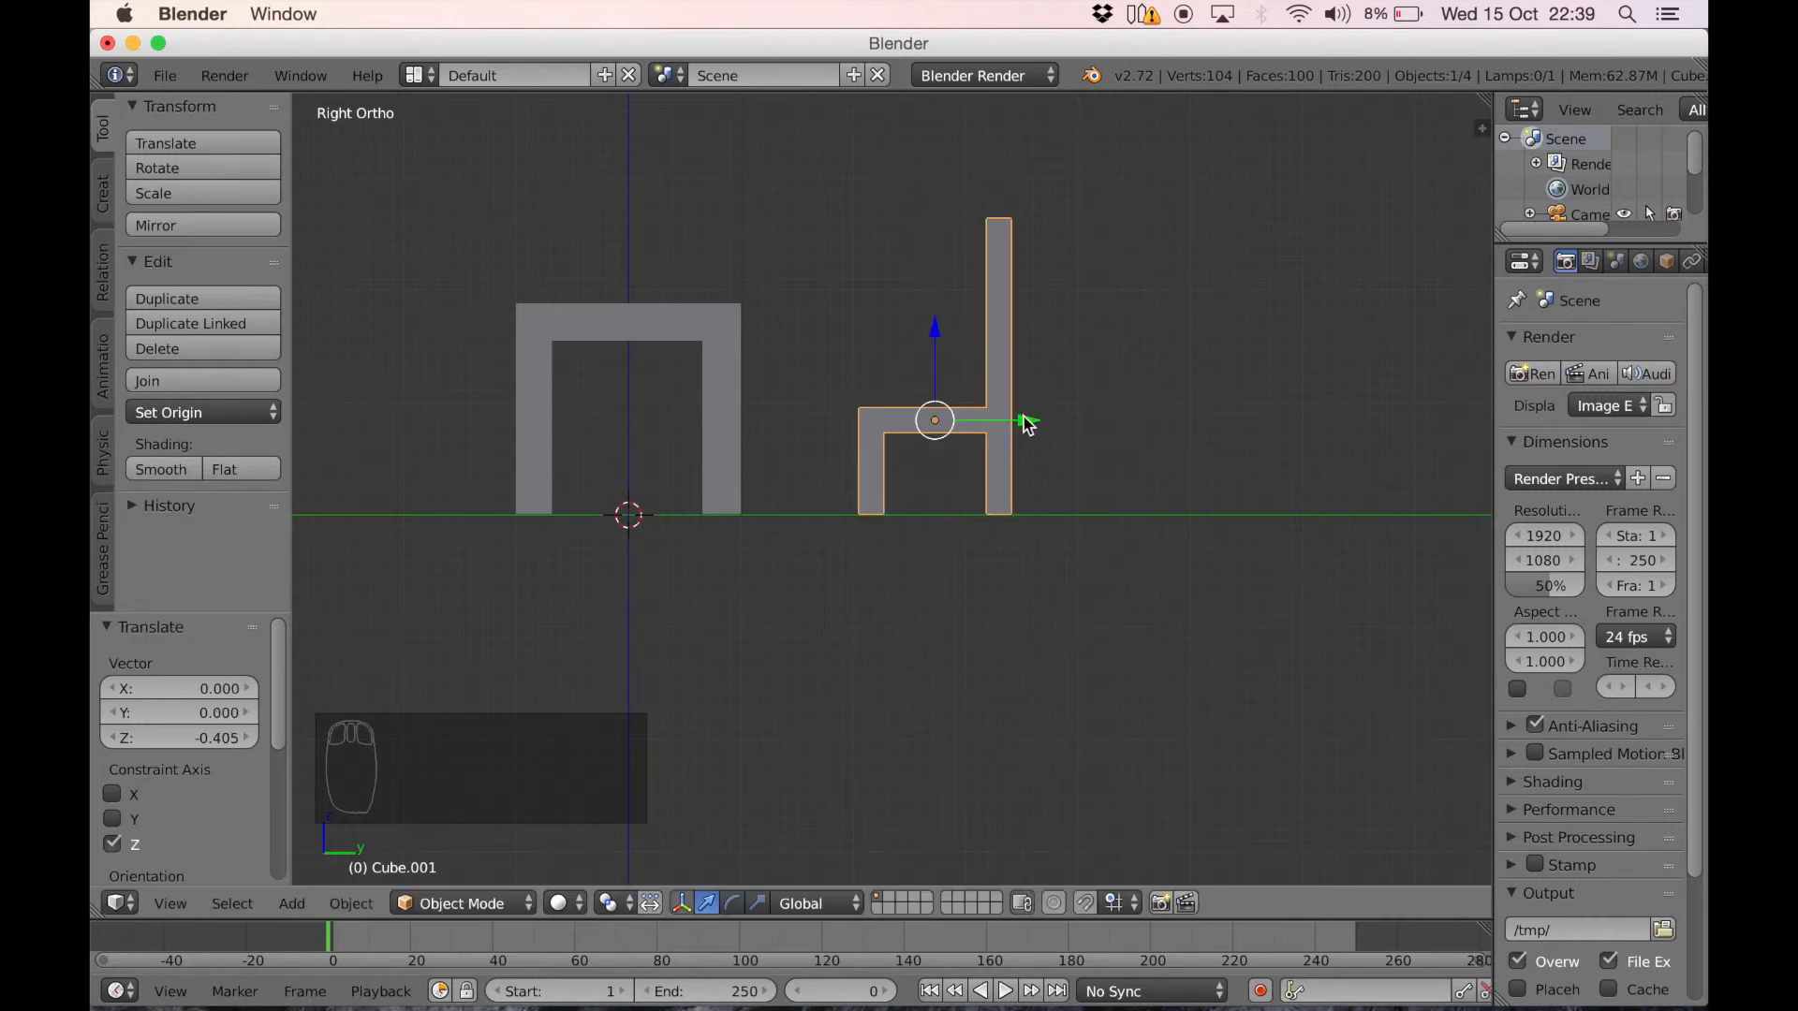
# Move the chair about -1.383 along Y so its seat tucks under the table, and about 1.269 along X
pyautogui.moveTo(1027, 423); pyautogui.dragTo(871, 426)
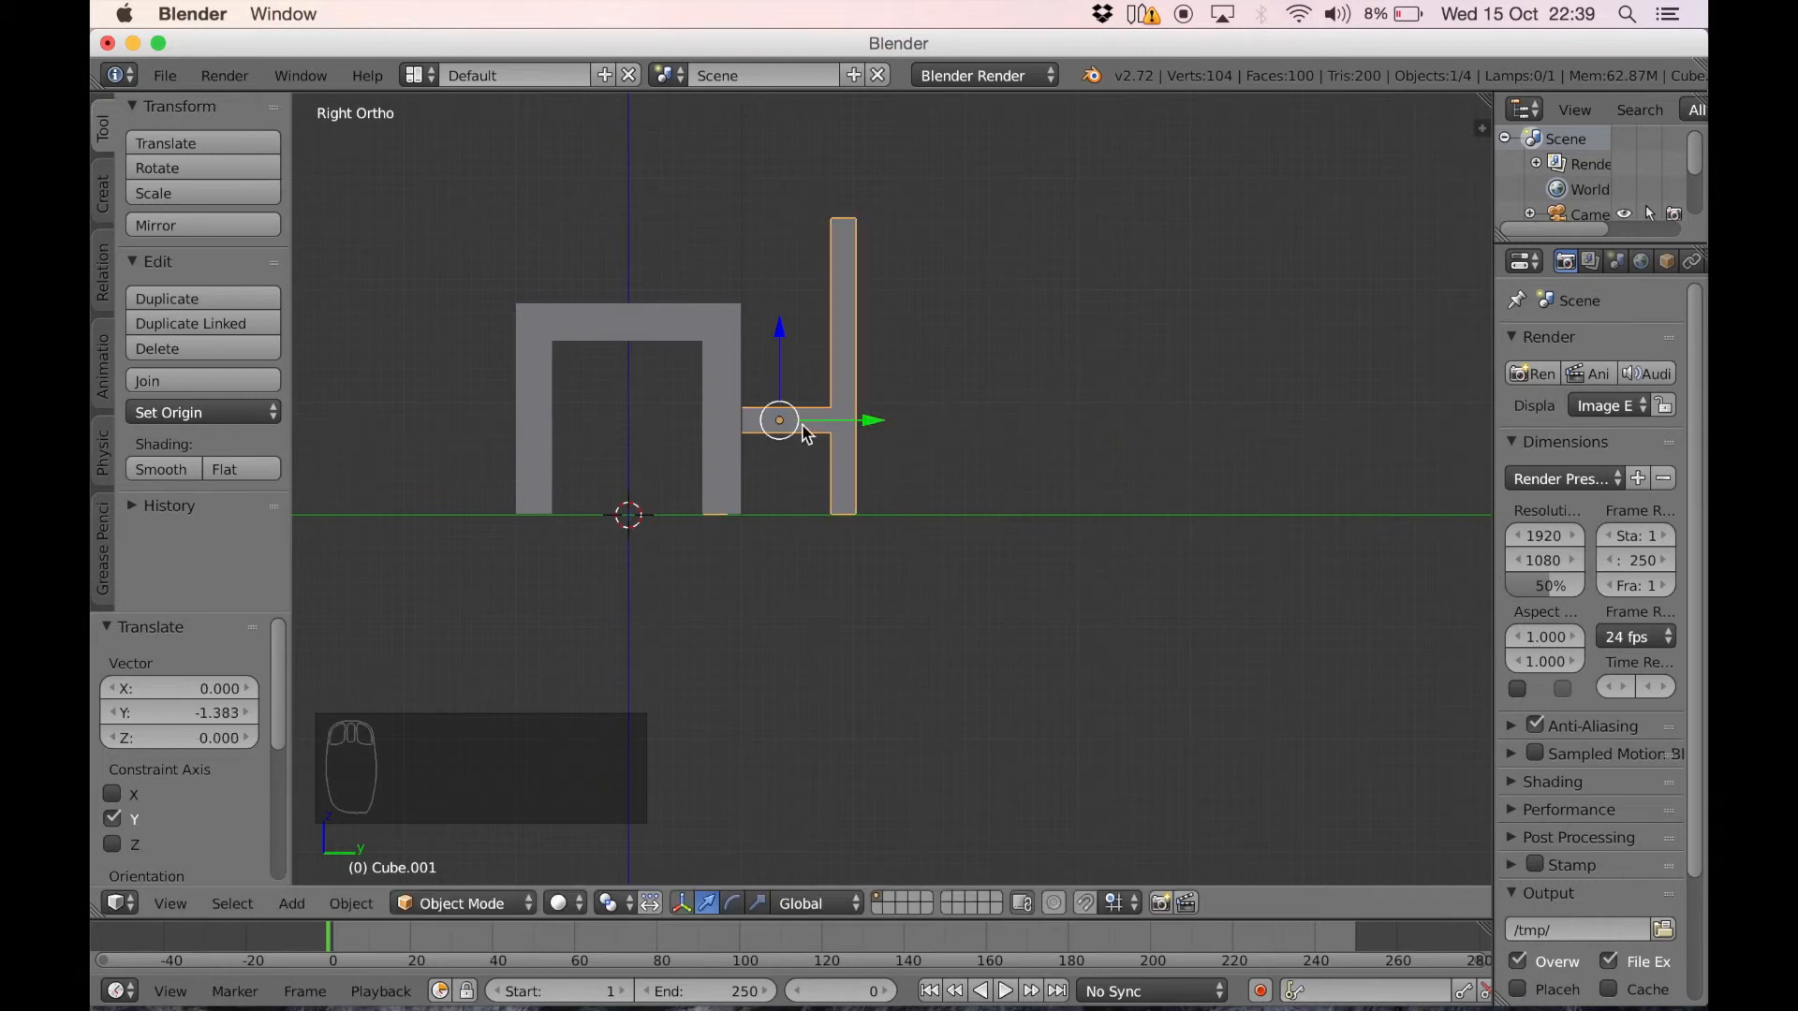
pyautogui.moveTo(889, 410); pyautogui.dragTo(811, 413, button='middle')
pyautogui.moveTo(819, 372); pyautogui.dragTo(672, 365)
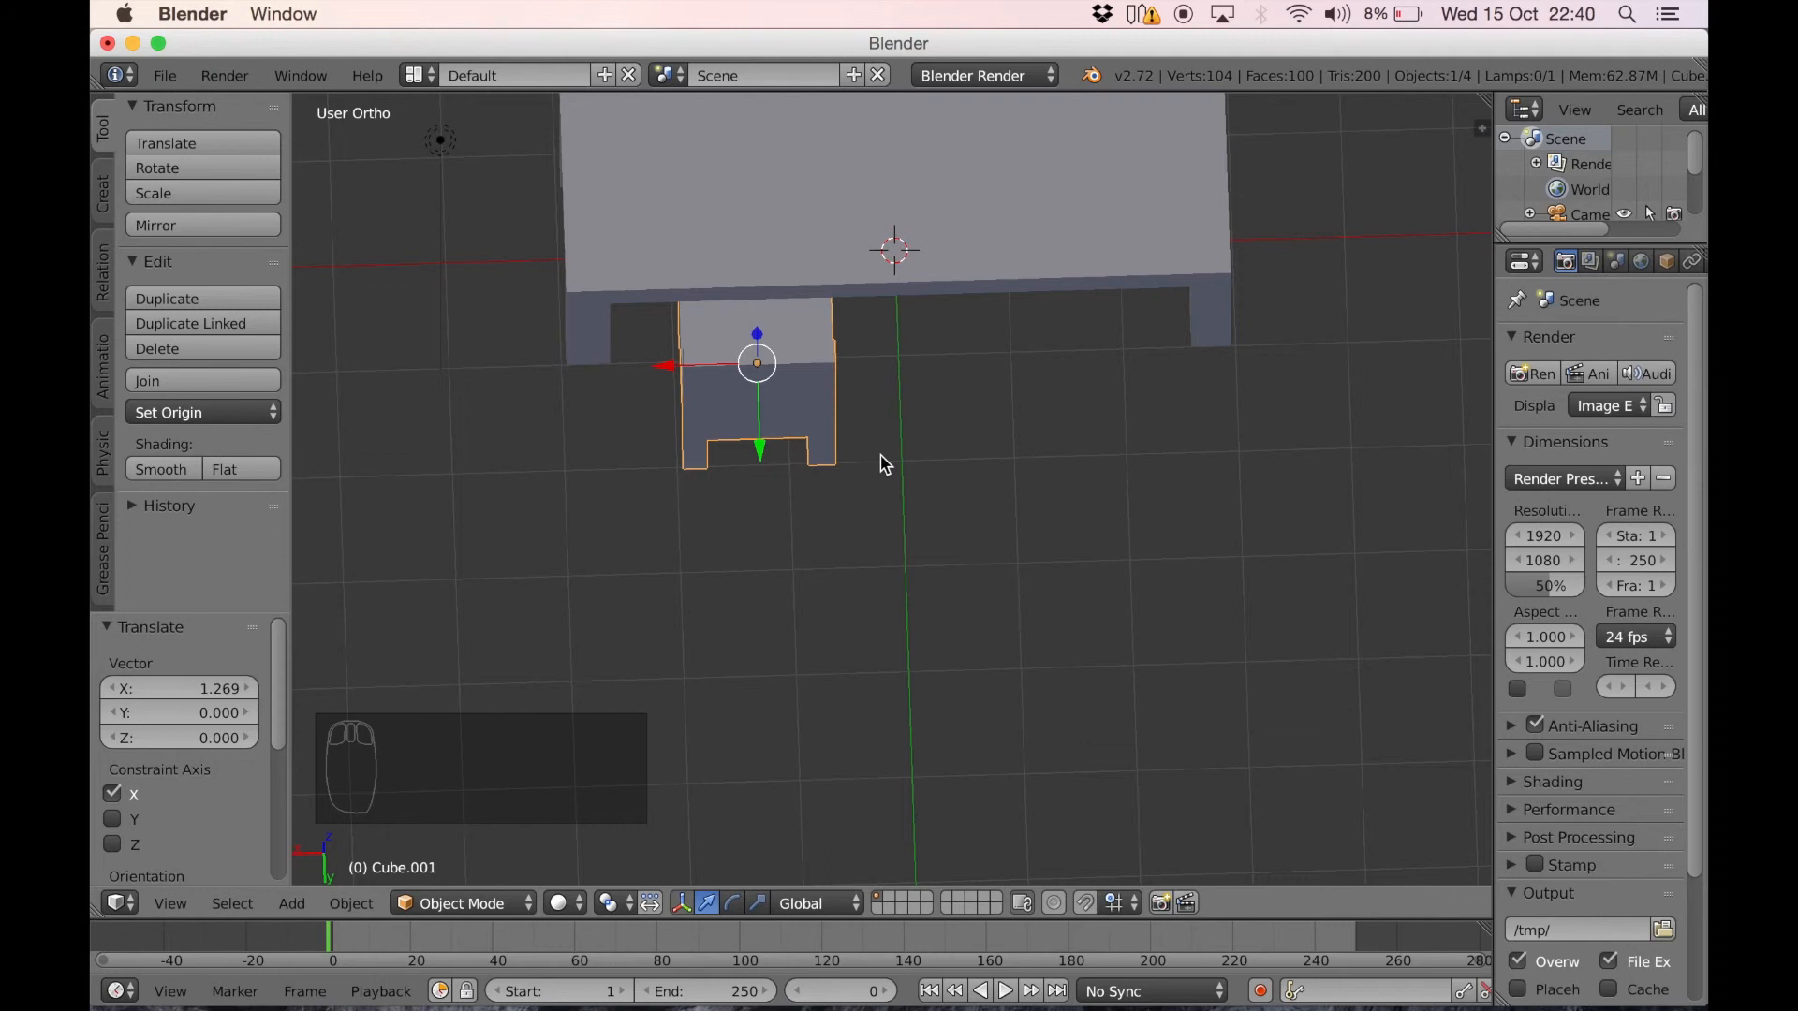
# Duplicate the chair and place the copy about -2.509 along X on the same long side of the table
pyautogui.hotkey('shift', 'd')
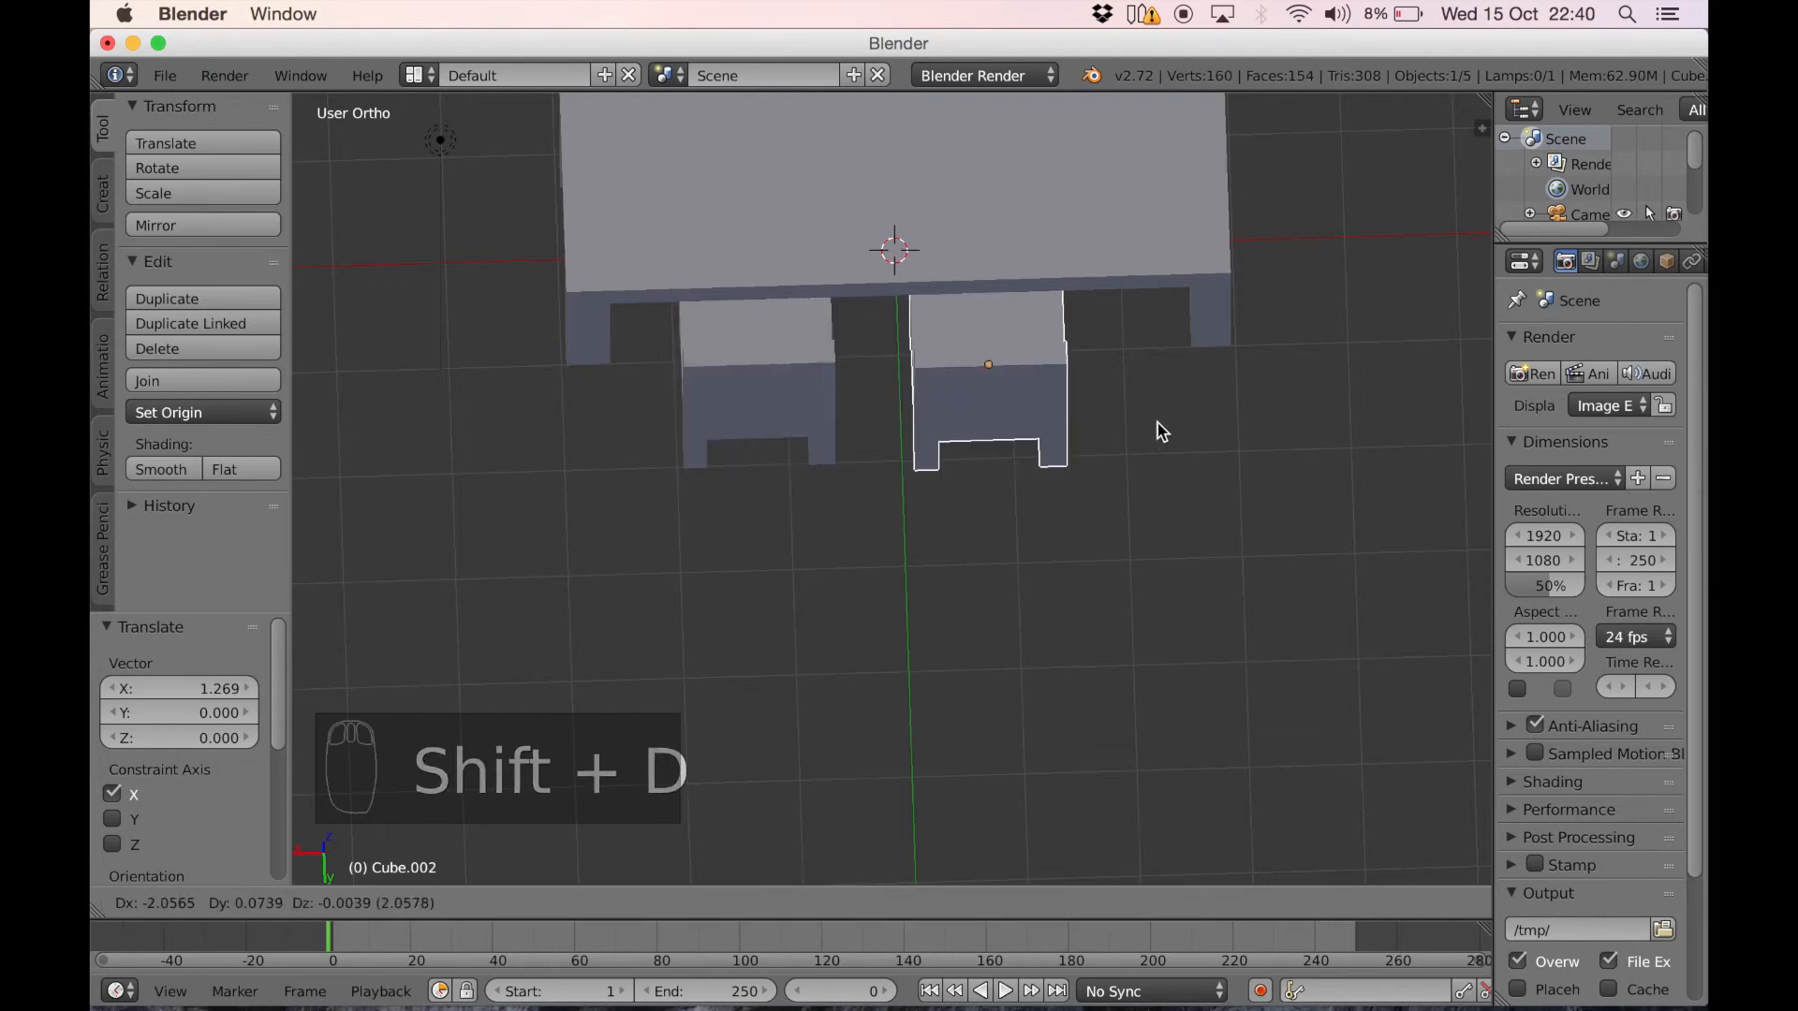
pyautogui.click(1212, 422)
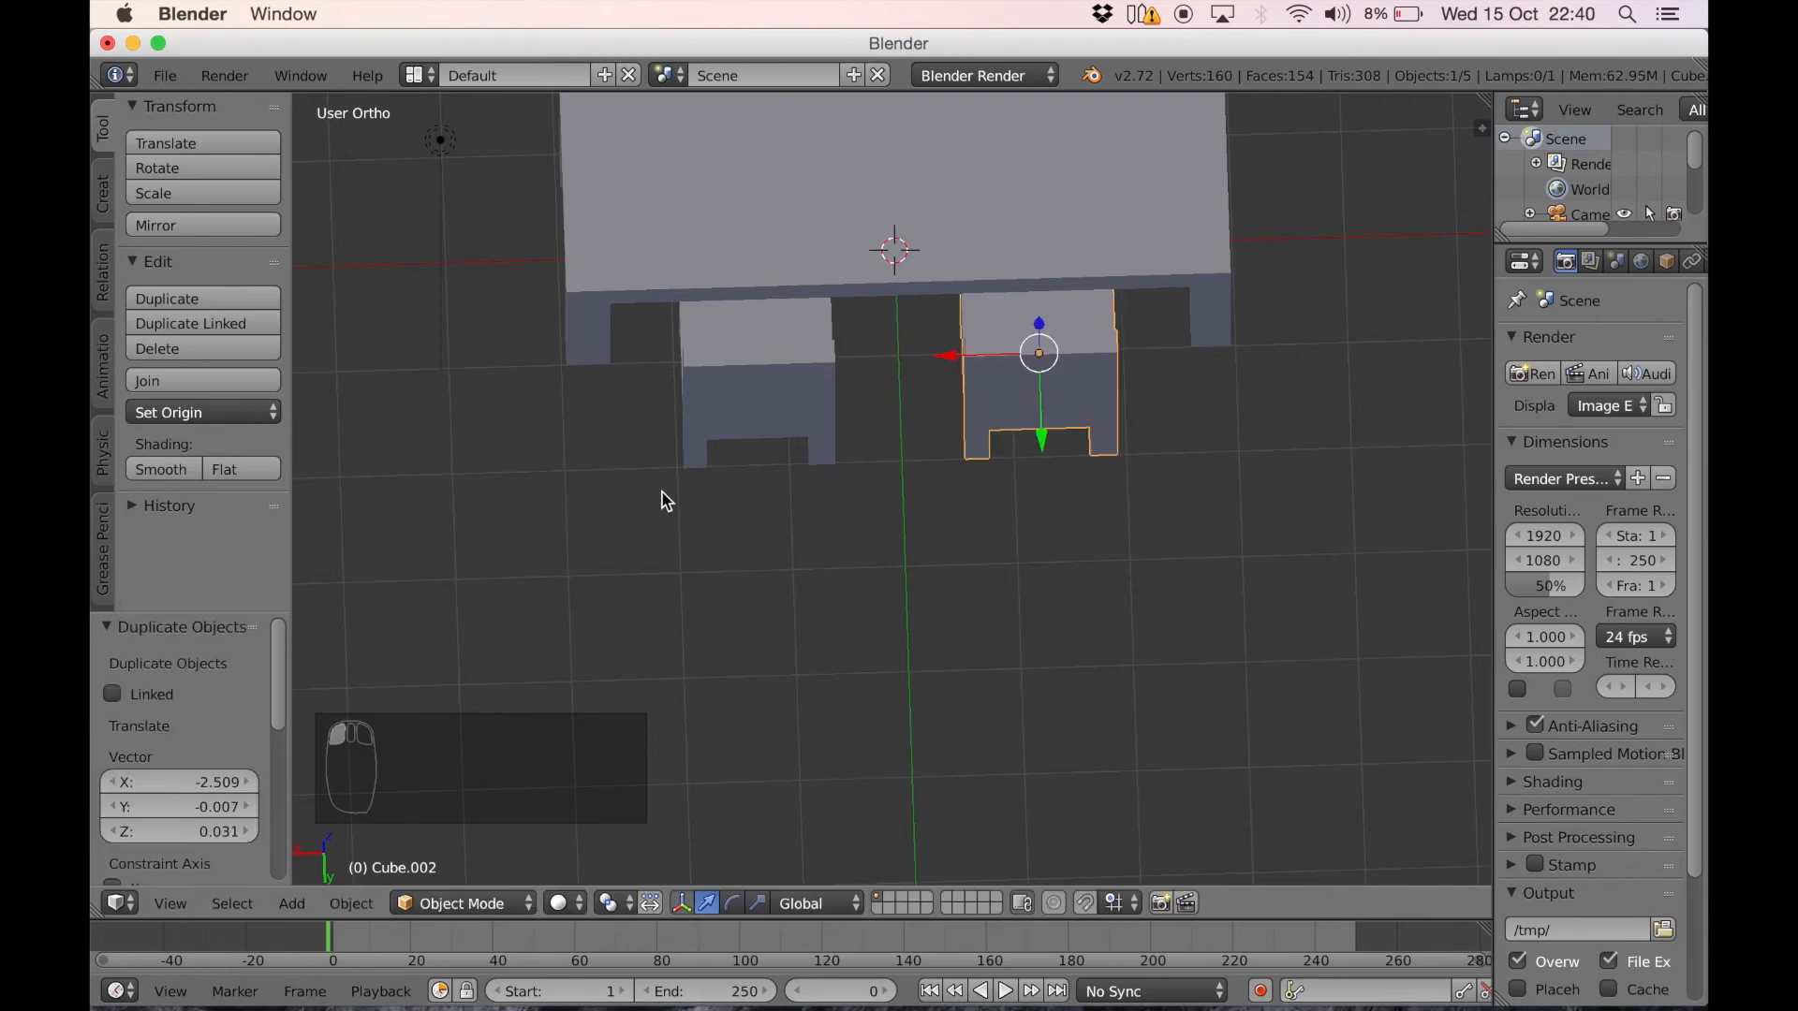
pyautogui.moveTo(677, 465); pyautogui.dragTo(918, 419, button='middle')
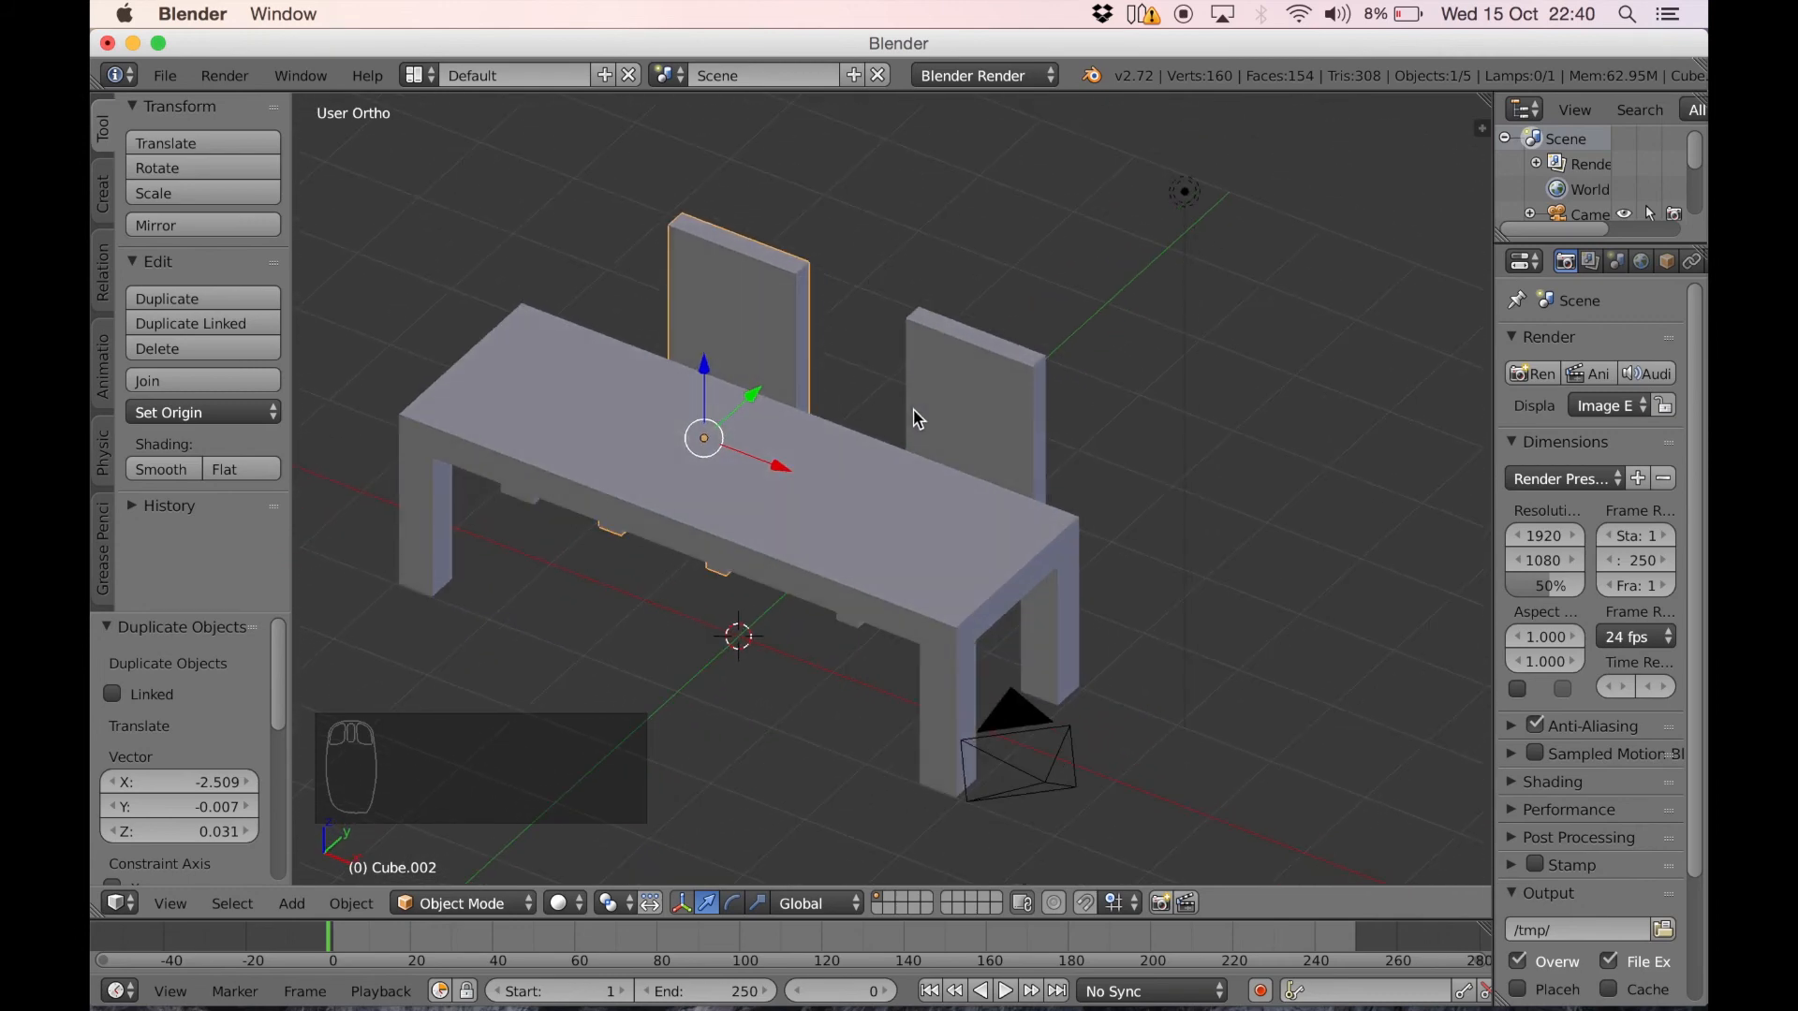